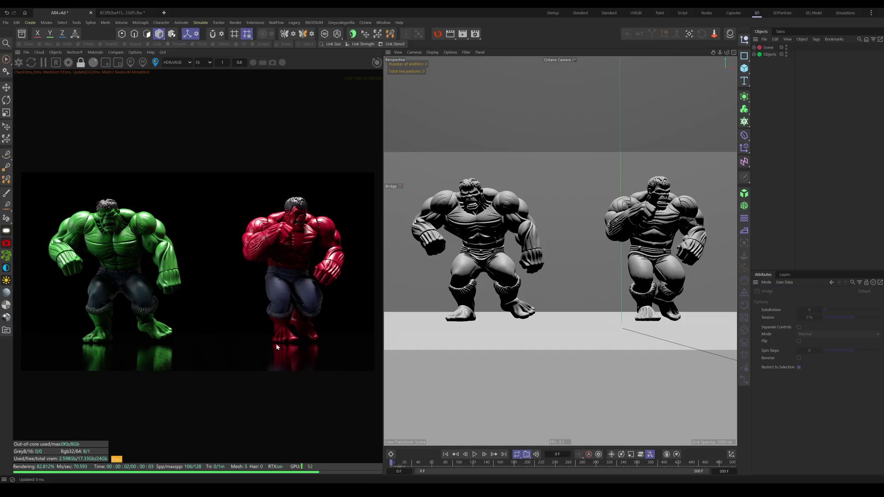
- Toggle the scene's Area Light off and on to compare its effect on the two figures
drag(414, 464, 358, 459)
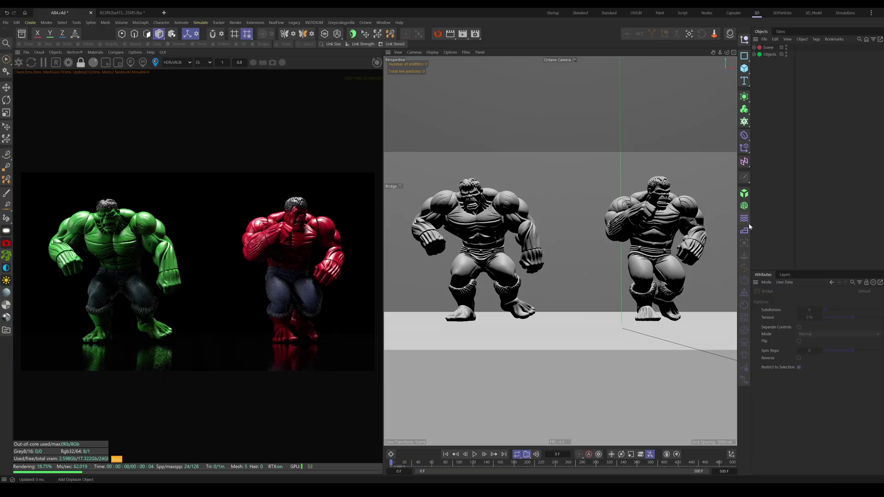
click(754, 47)
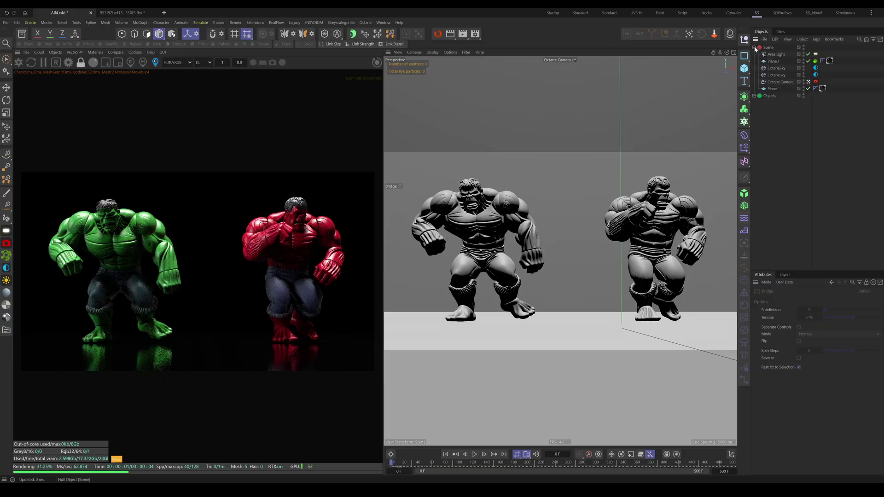
click(808, 55)
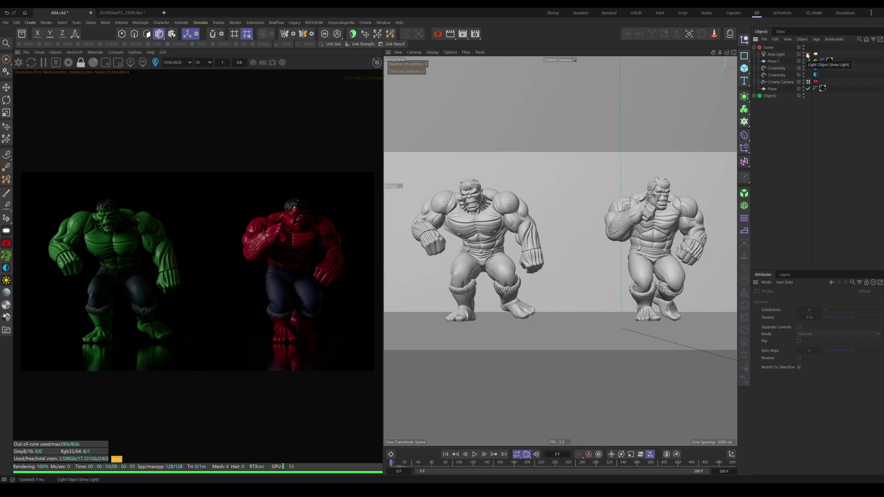
click(807, 55)
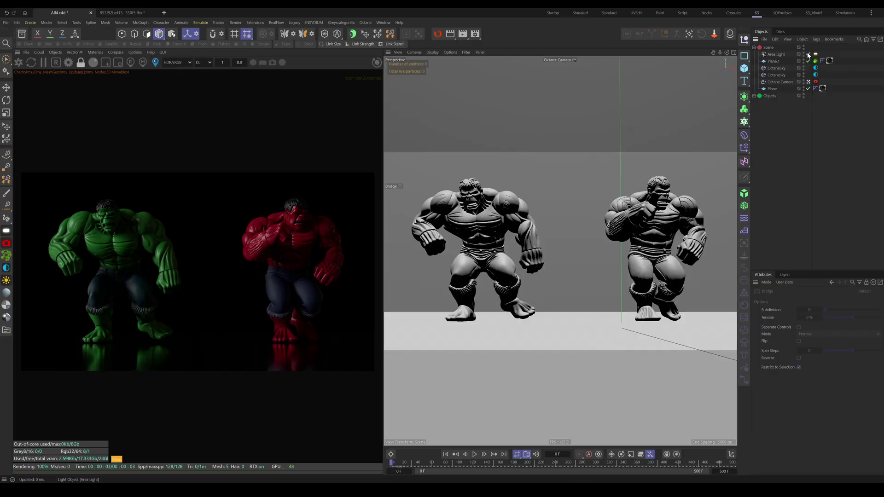
click(807, 54)
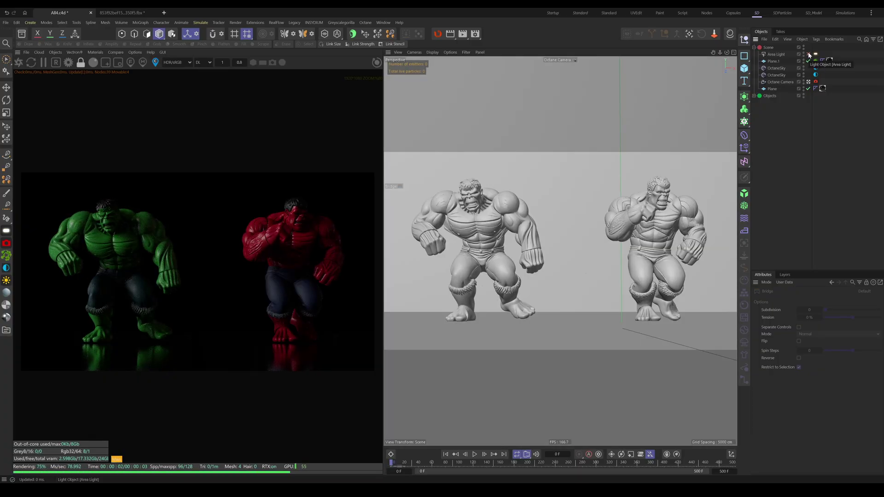
click(808, 55)
click(753, 47)
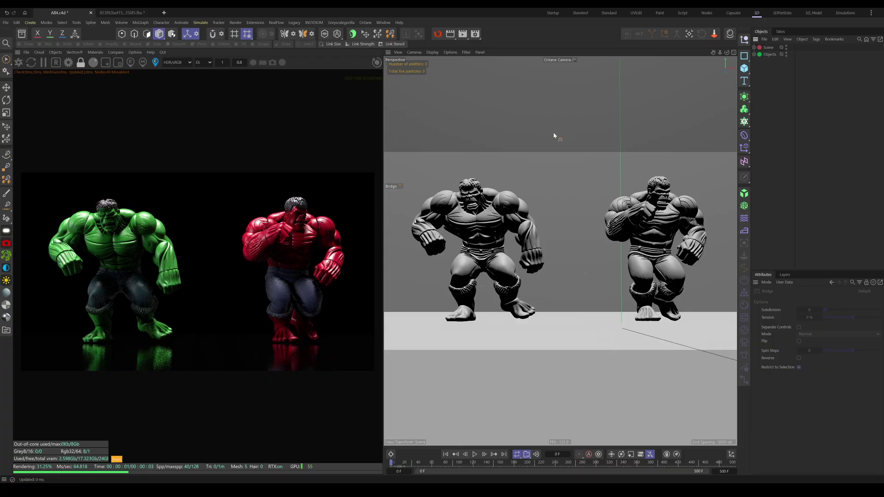
- Enable the existing Geometry Cryptomatte pass in the Render AOV Manager of the OctaneRender settings
click(476, 34)
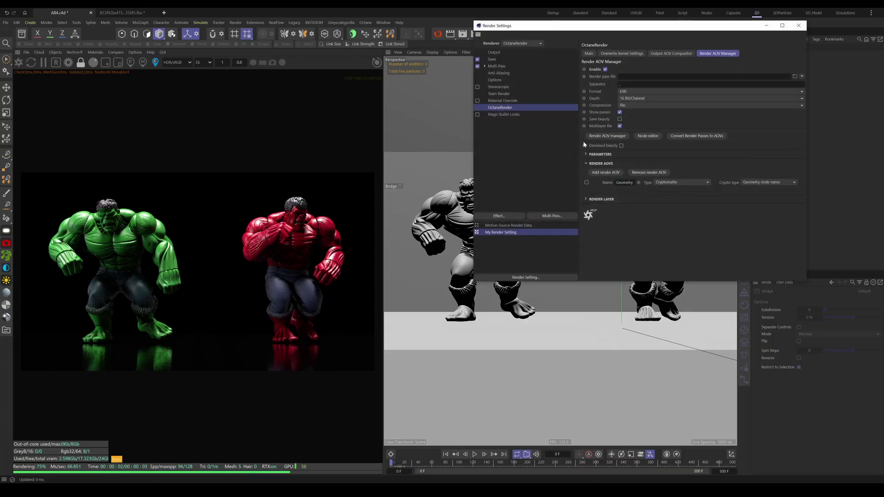
drag(546, 29, 476, 81)
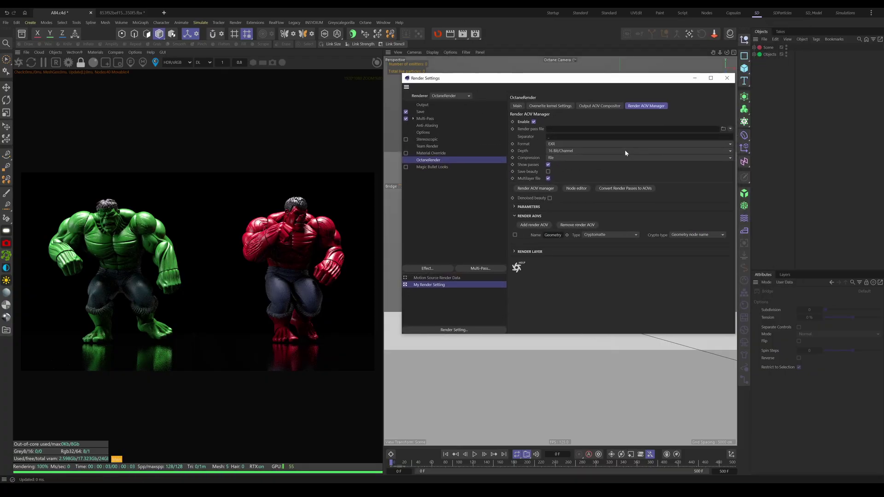
click(550, 106)
click(591, 107)
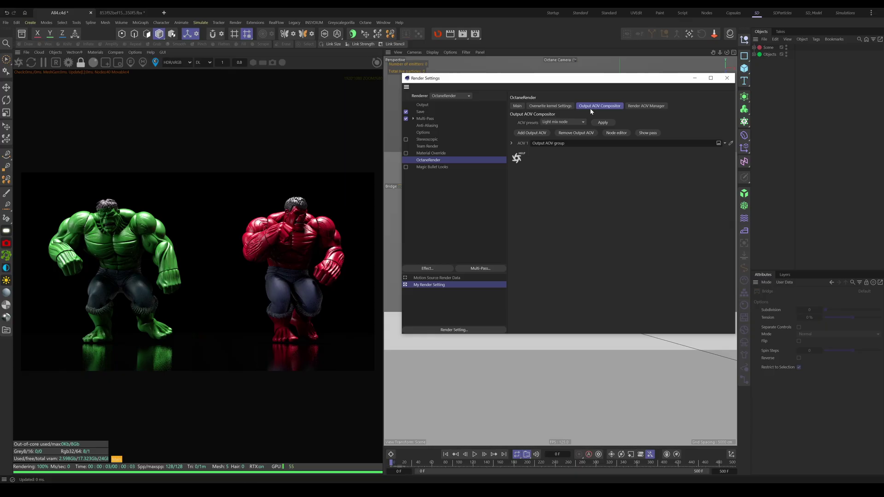
click(646, 107)
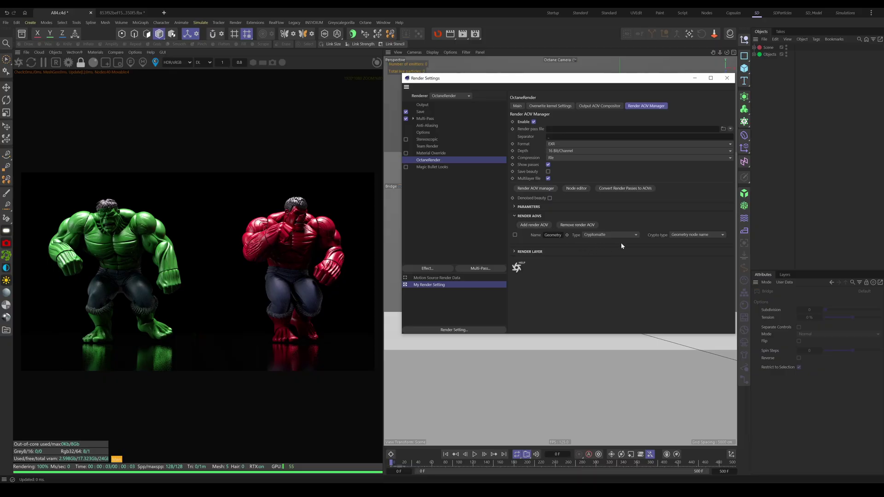
click(537, 226)
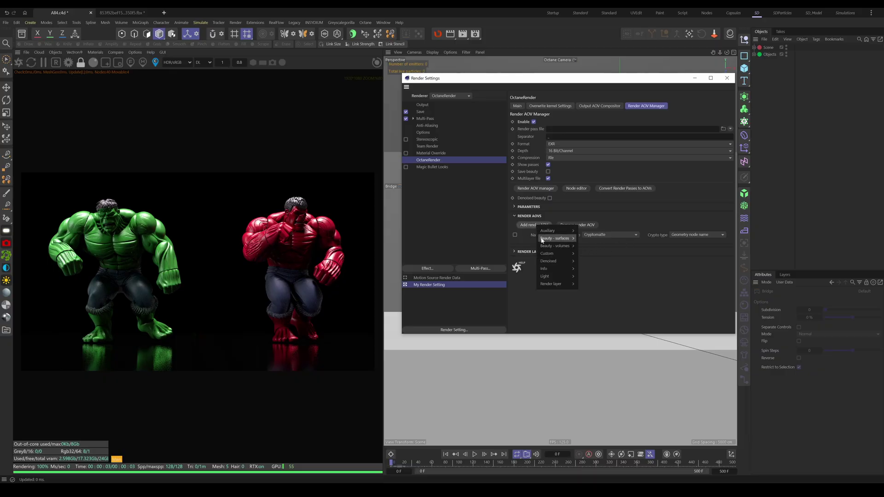
mouse_move(553, 231)
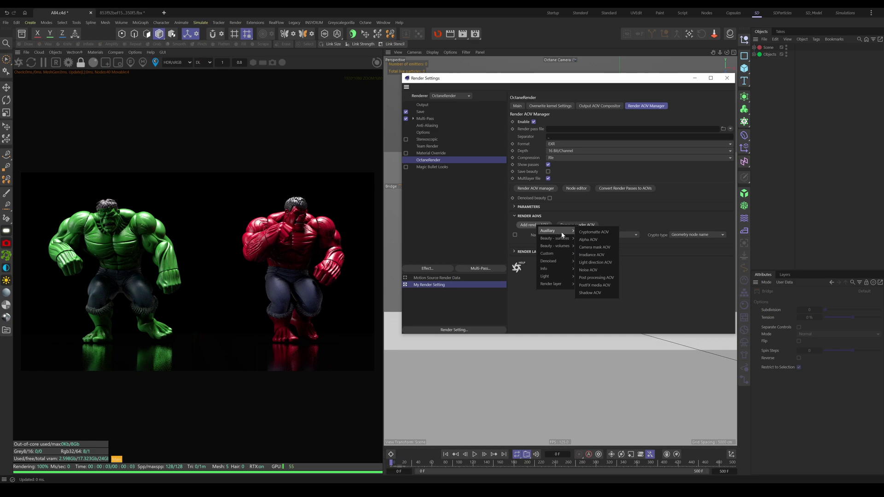
click(607, 235)
click(515, 235)
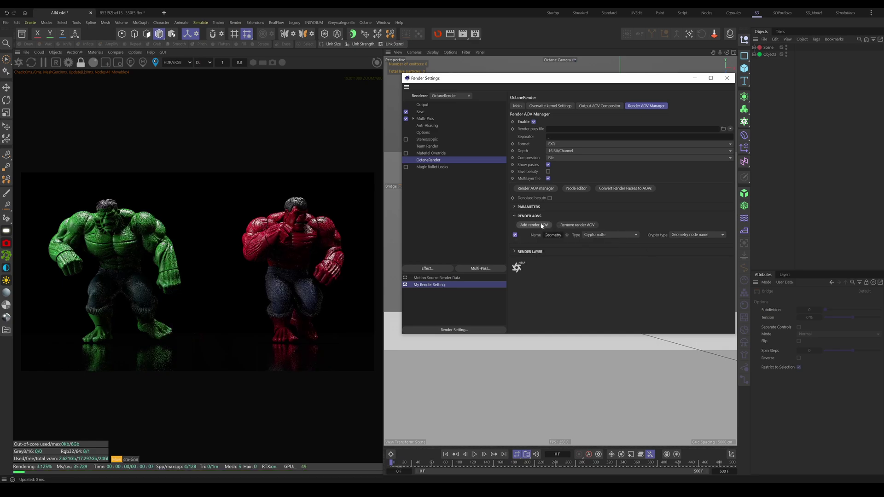
- Check the auxiliary render AOV options and choose Geometry node name as the Cryptomatte pass's crypto type
click(534, 226)
mouse_move(549, 237)
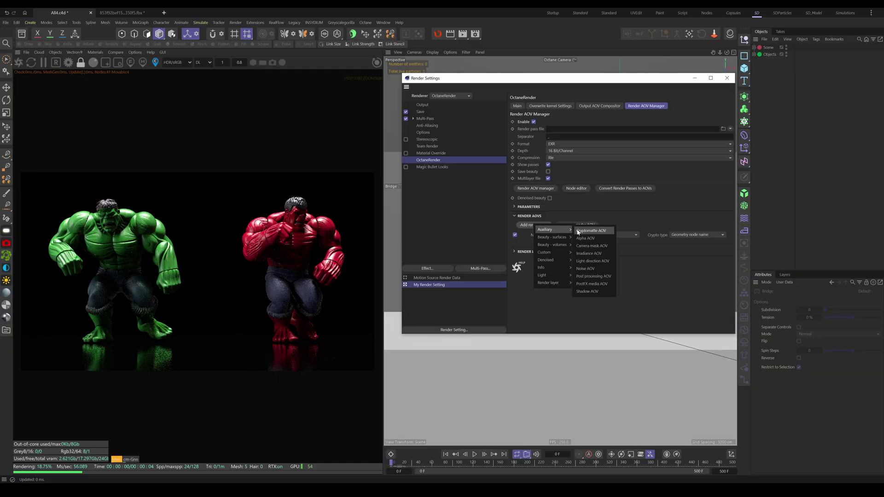
click(638, 228)
click(671, 235)
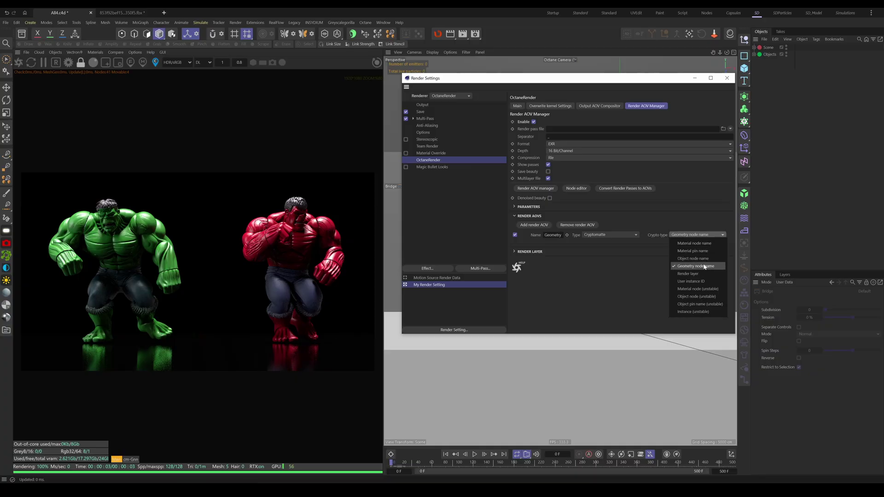
click(685, 267)
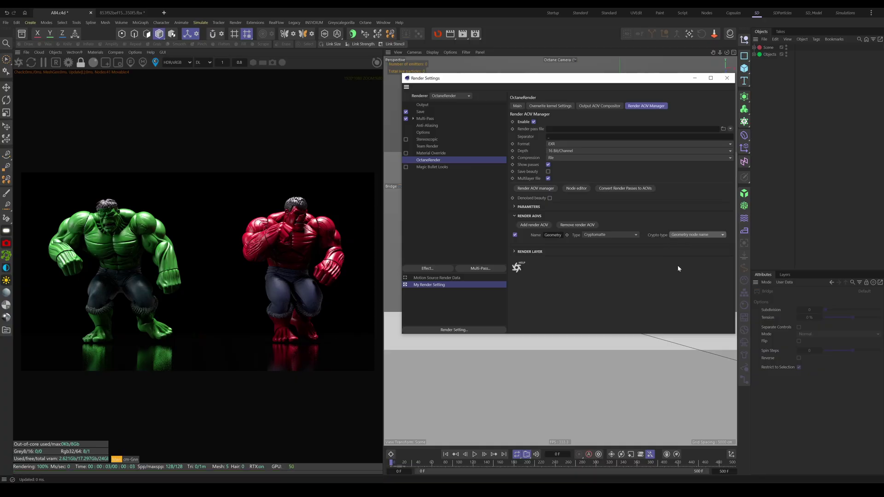
- Display the geometry Cryptomatte pass in the live render view and hide the render info overlay
click(133, 459)
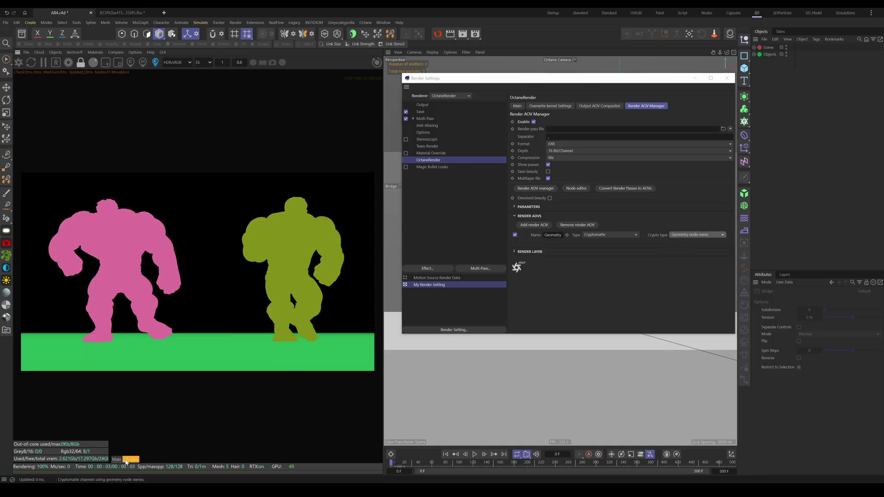
right_click(142, 462)
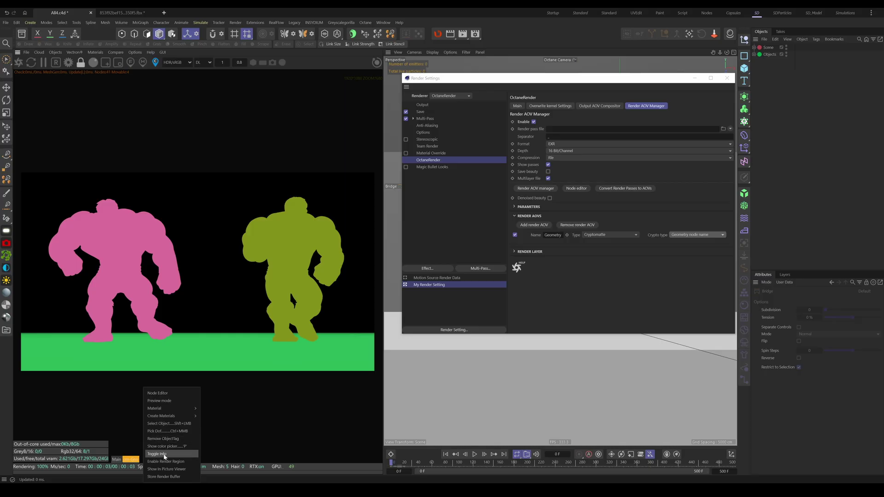
click(165, 454)
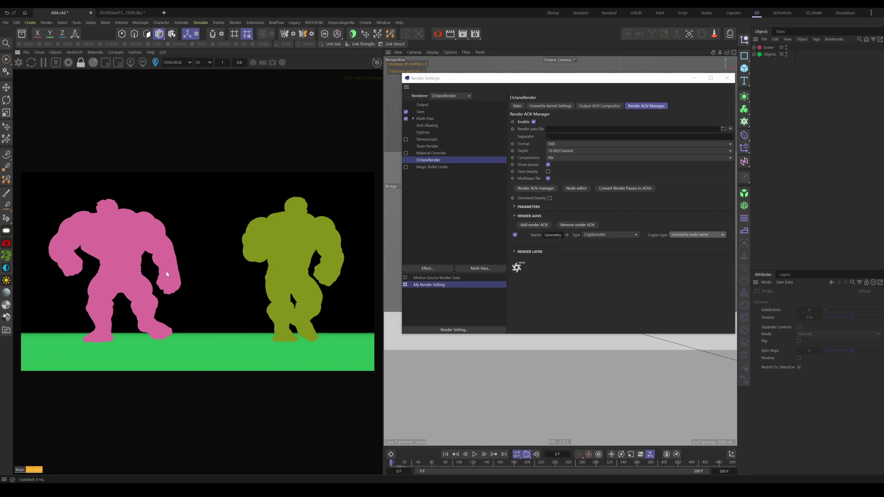
- Set the Cryptomatte crypto type to Material node name and preview the resulting pass
click(676, 235)
click(690, 246)
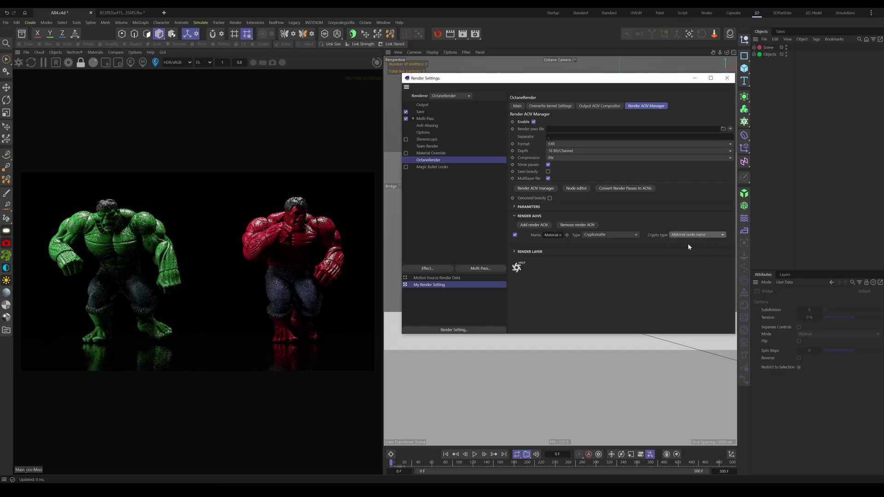
click(38, 470)
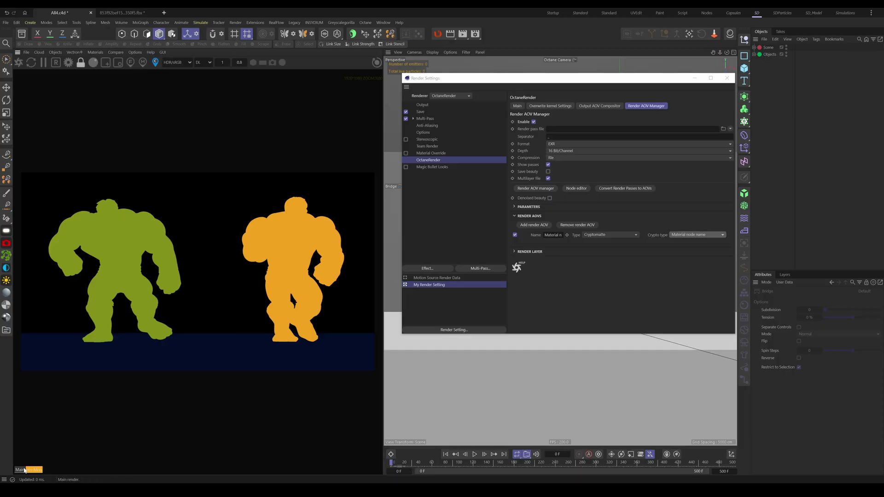
- Set the crypto type to Geometry node name, preview its pass, and return the view to the main render
click(695, 235)
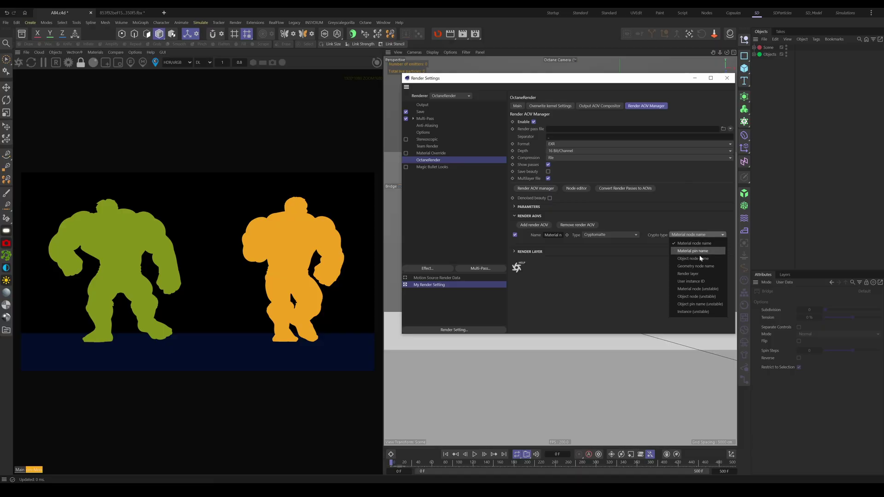
click(701, 267)
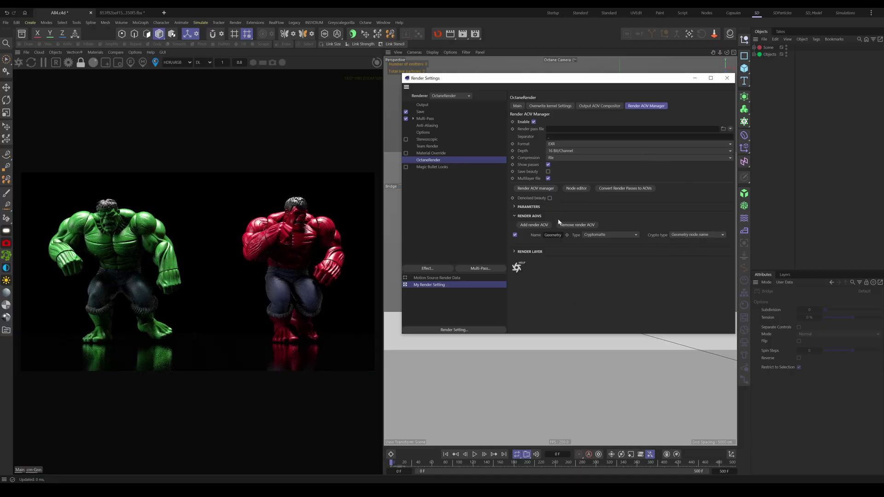
click(33, 469)
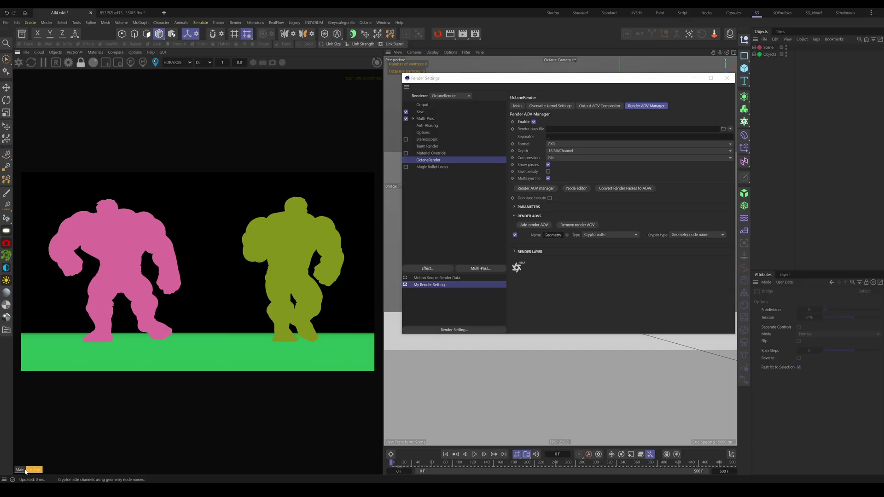
click(20, 470)
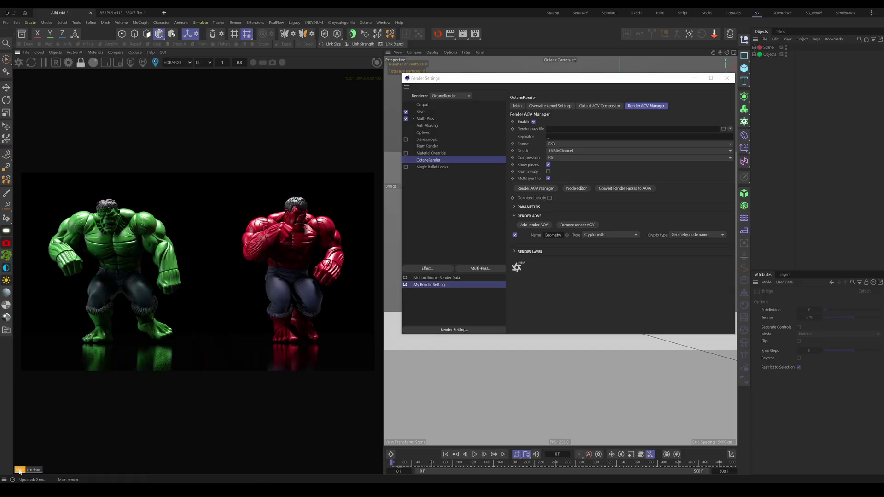
- Add a second output AOV group in the Output AOV Compositor, inspect both groups' parameters, and remove the added group
click(606, 106)
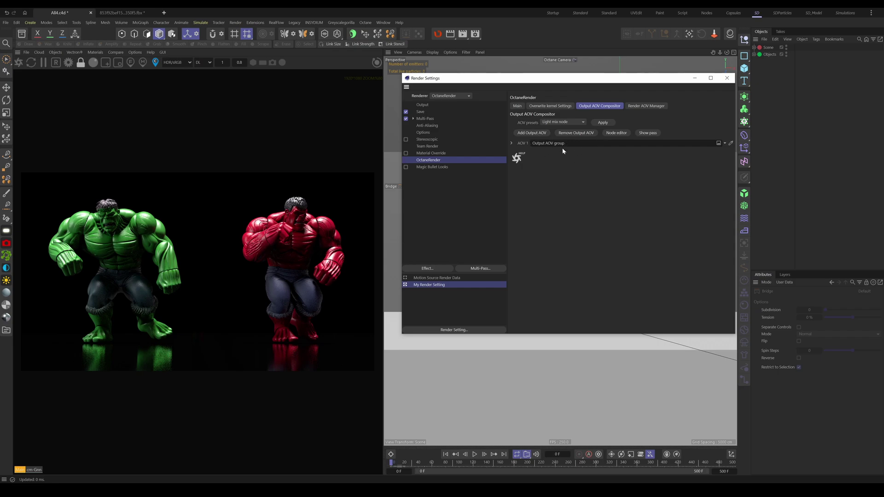
click(531, 133)
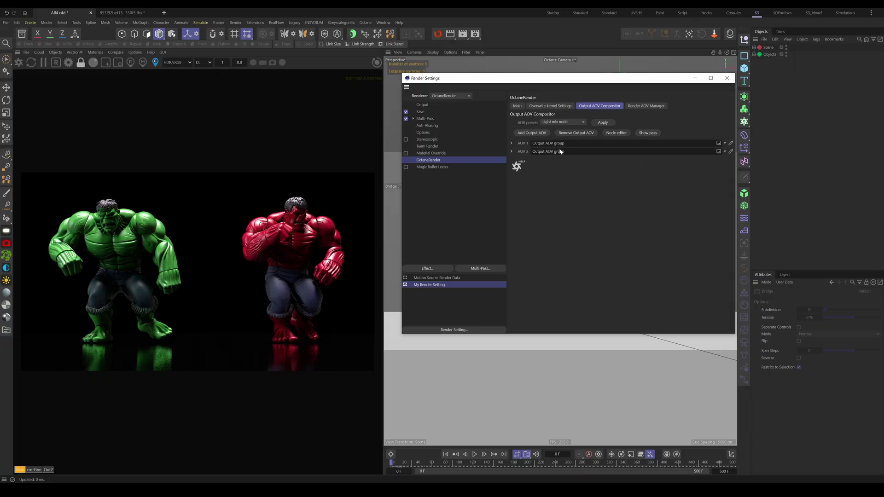
click(512, 143)
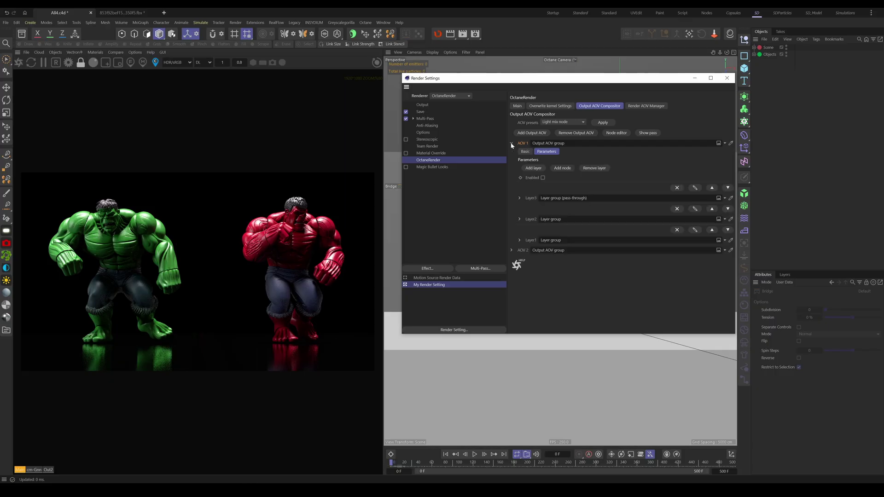
click(512, 250)
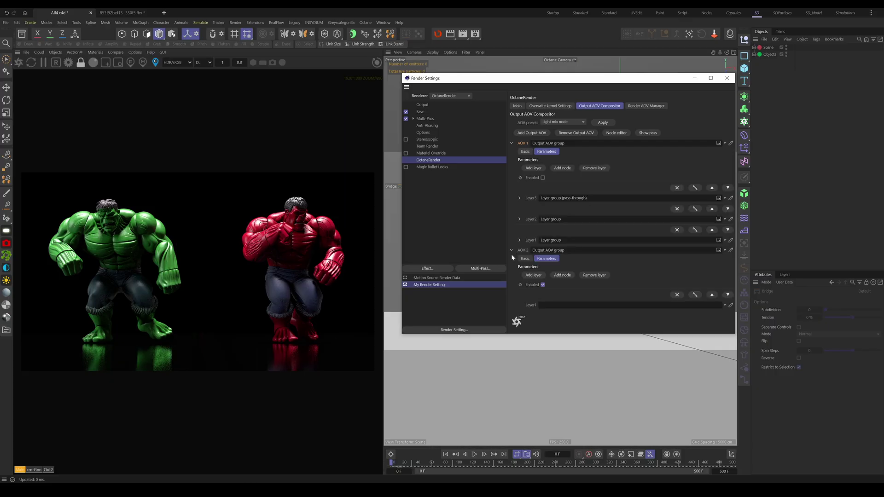
click(511, 250)
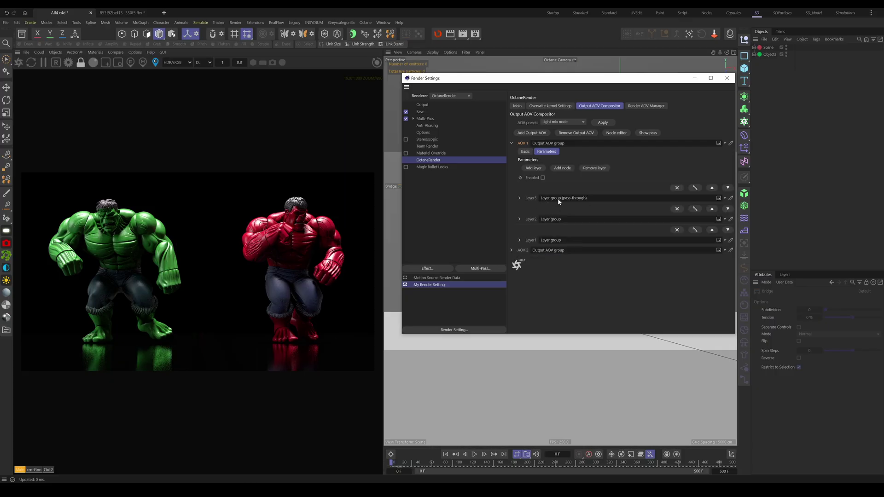
click(512, 143)
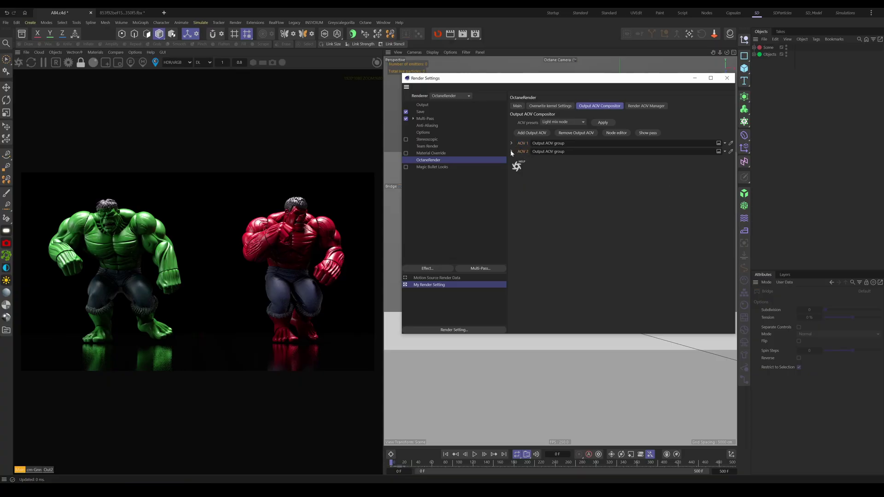
click(512, 152)
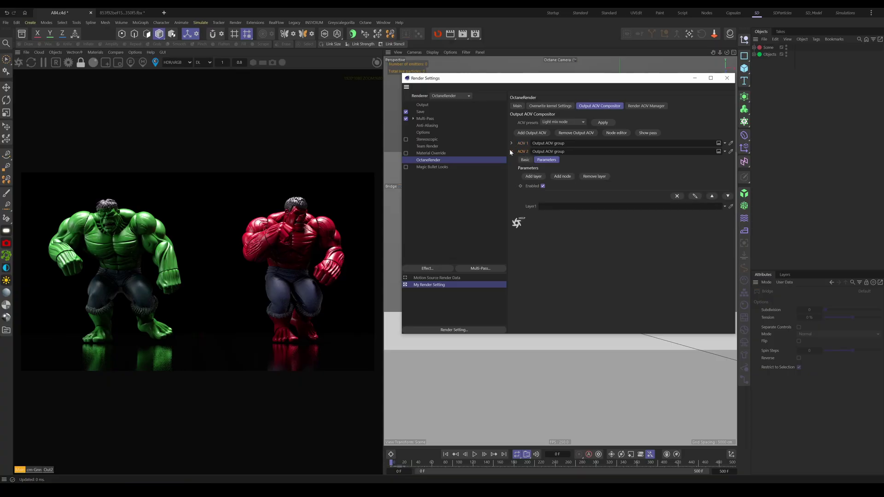
click(511, 152)
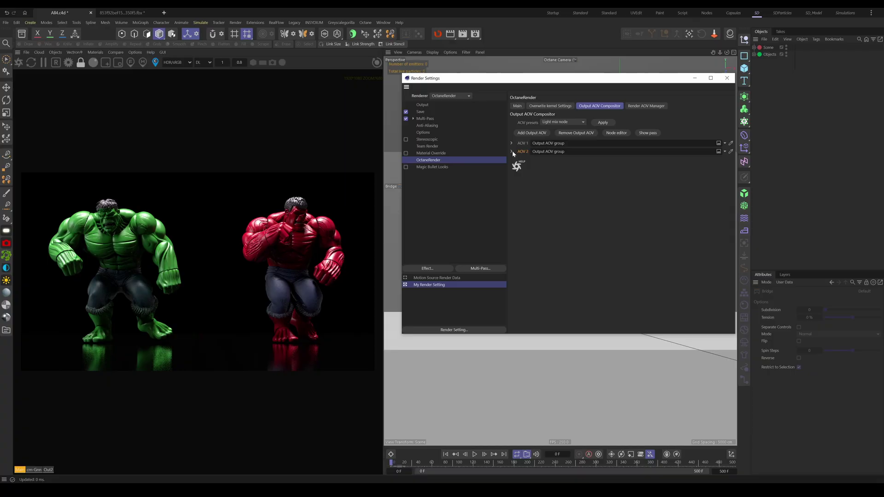
click(576, 133)
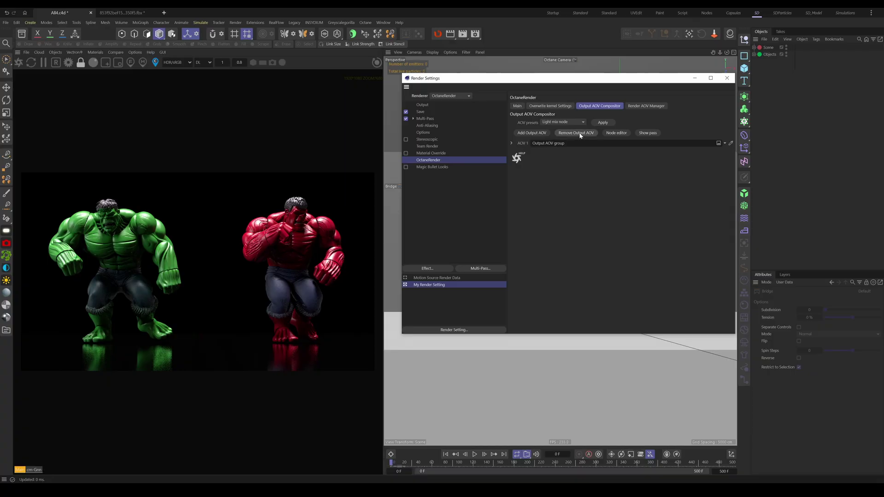
- Open the Output AOV Compositor's node graph and enable the Output AOV group node
click(512, 143)
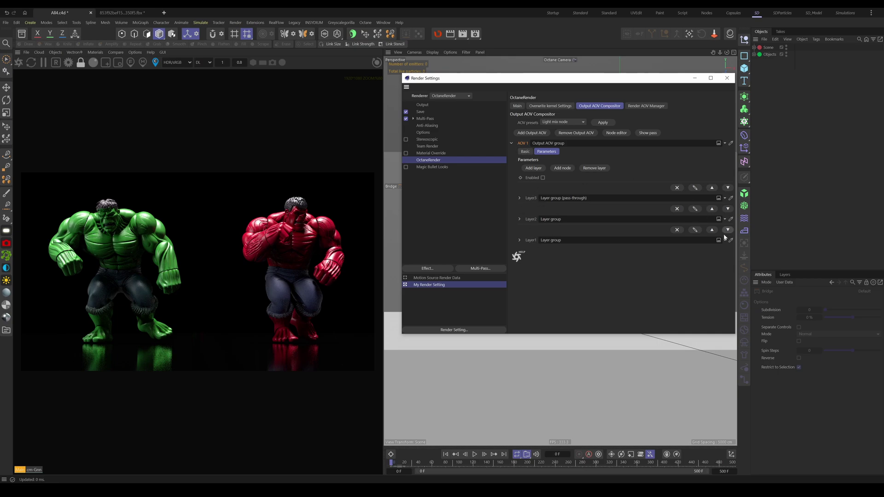
click(512, 143)
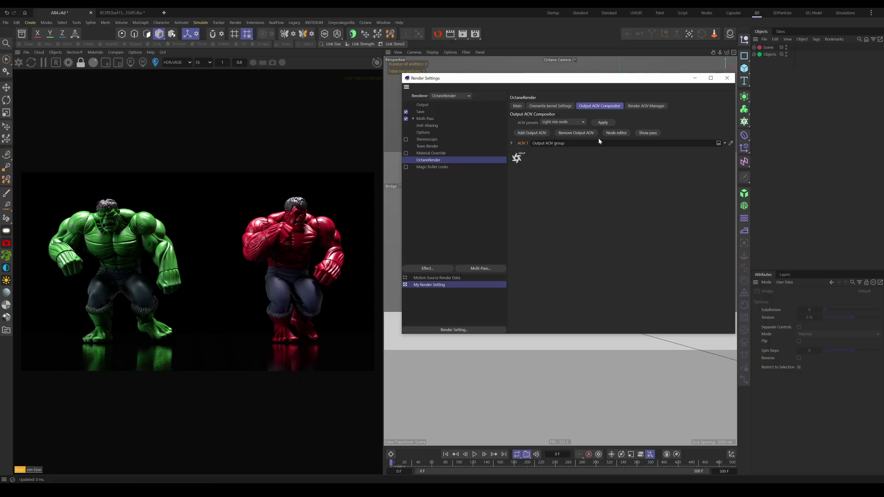
click(617, 132)
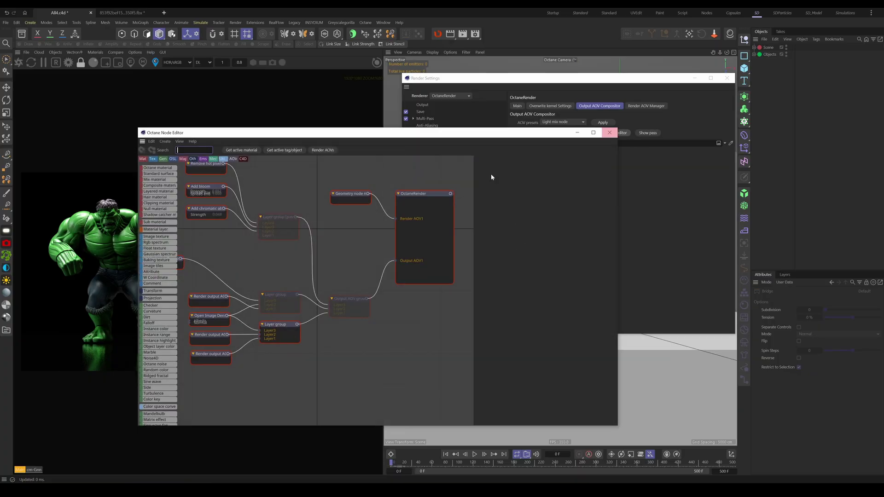
drag(339, 133, 563, 105)
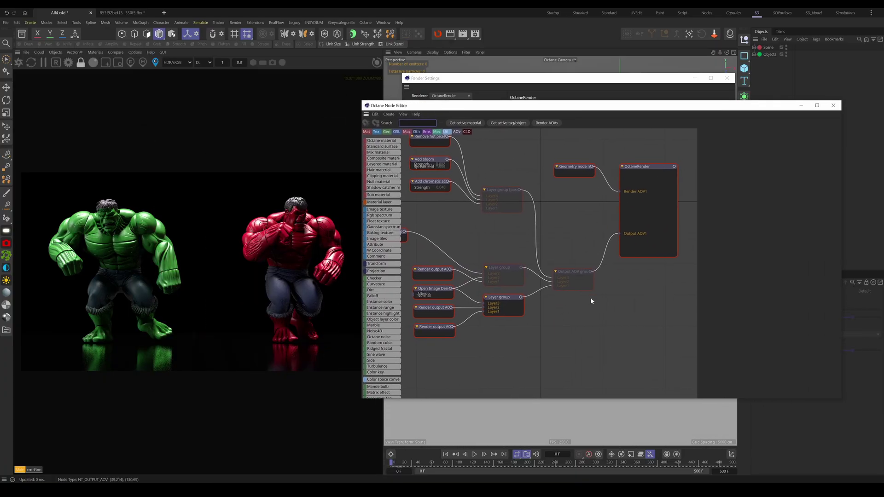
middle_drag(613, 289, 604, 302)
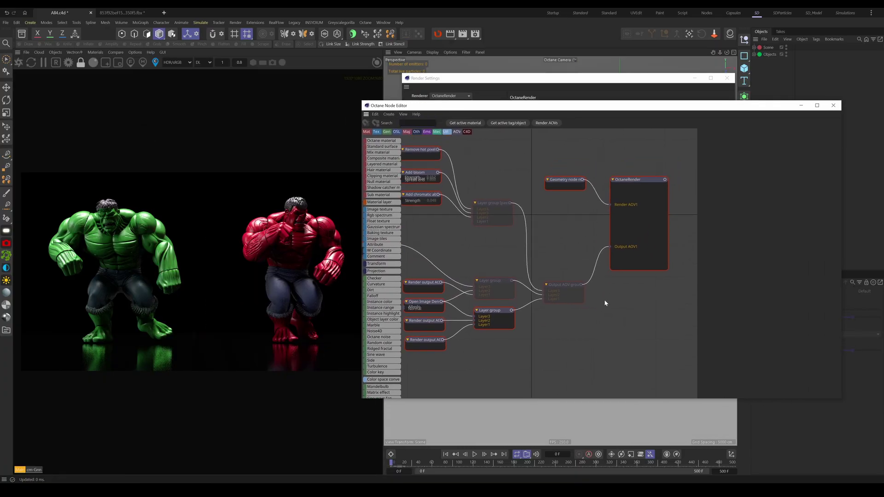
click(553, 288)
click(725, 160)
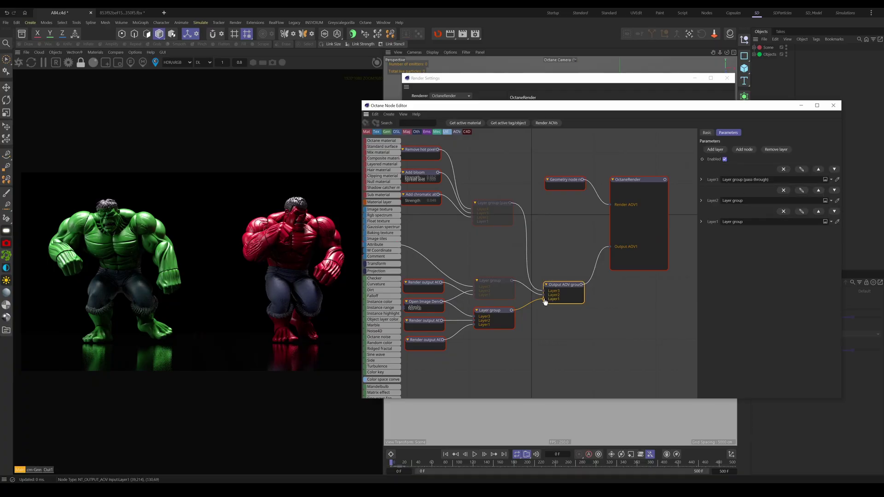
- Disconnect all three layer inputs from the Output AOV group and reduce the node to a single layer
click(543, 299)
click(542, 295)
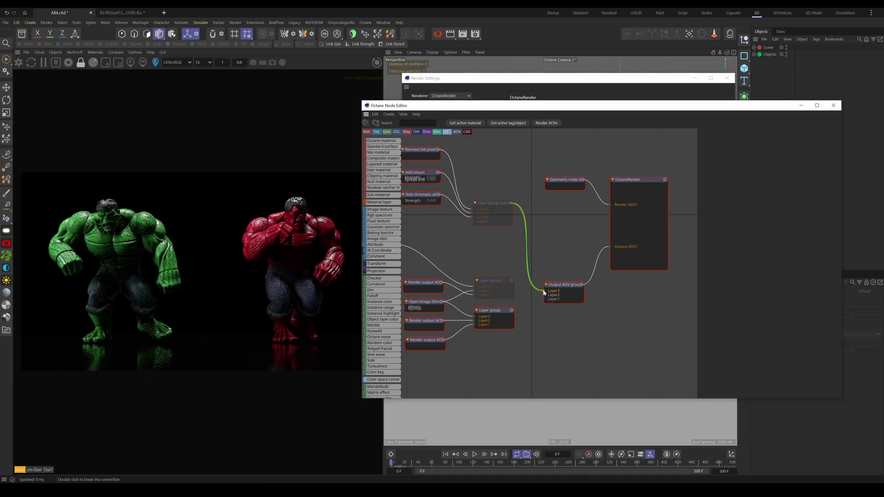
click(541, 291)
click(557, 283)
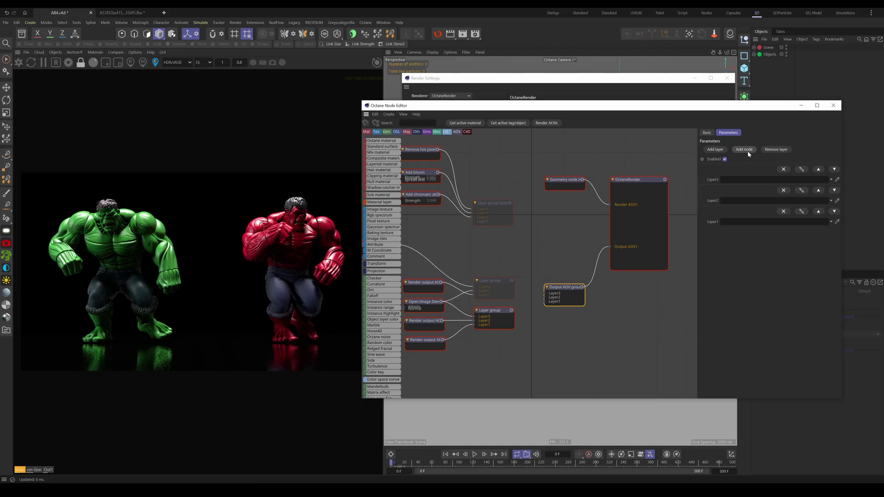
click(776, 149)
click(776, 149)
- Spread out the Geometry node name Cryptomatte node and the Output AOV group node beside the OctaneRender node
drag(570, 286, 571, 262)
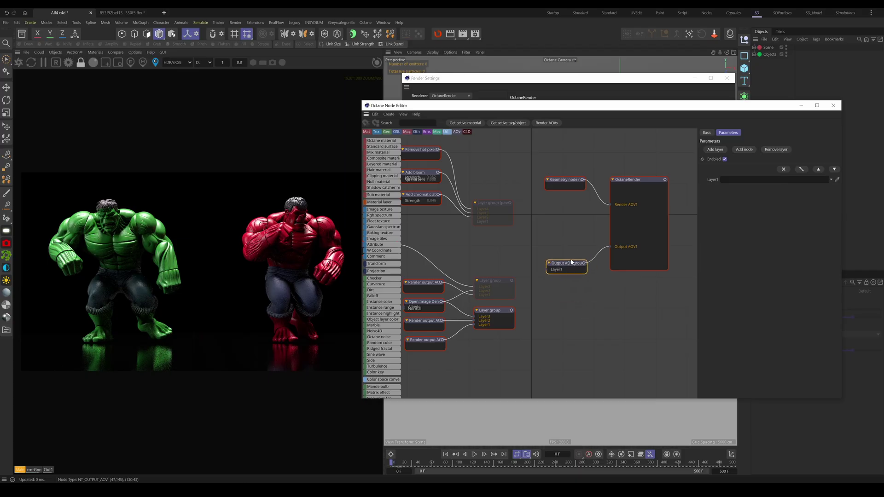
middle_drag(567, 195, 560, 232)
drag(558, 218, 562, 244)
drag(551, 302, 550, 295)
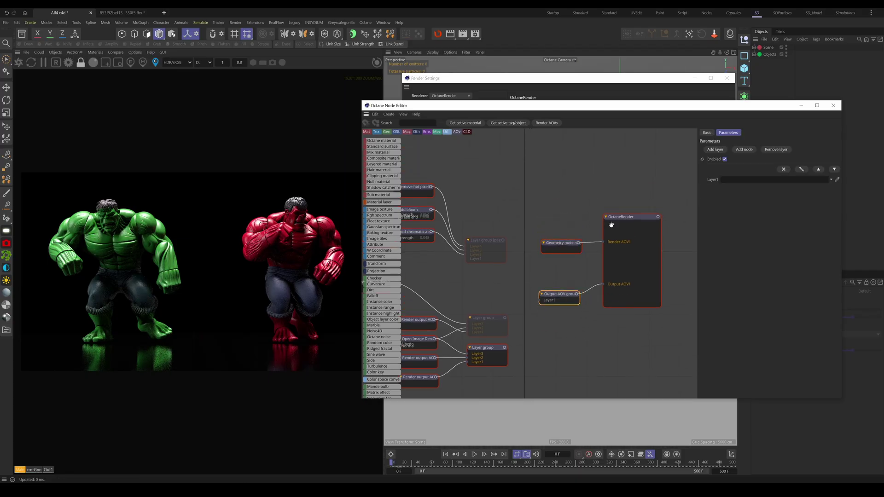
drag(573, 244, 565, 172)
drag(569, 297, 571, 321)
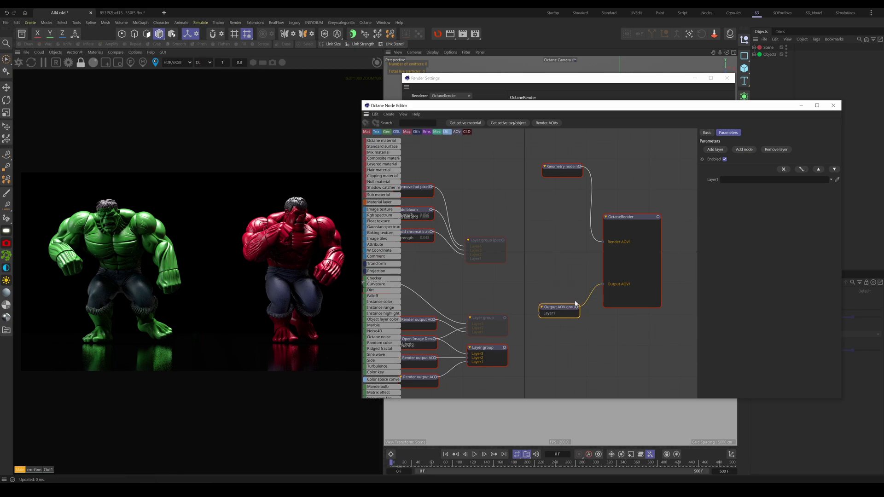
- Compare the Output AOV group's parameters in the render settings with its graph node, and browse the layer types available for Layer1
drag(636, 106, 561, 322)
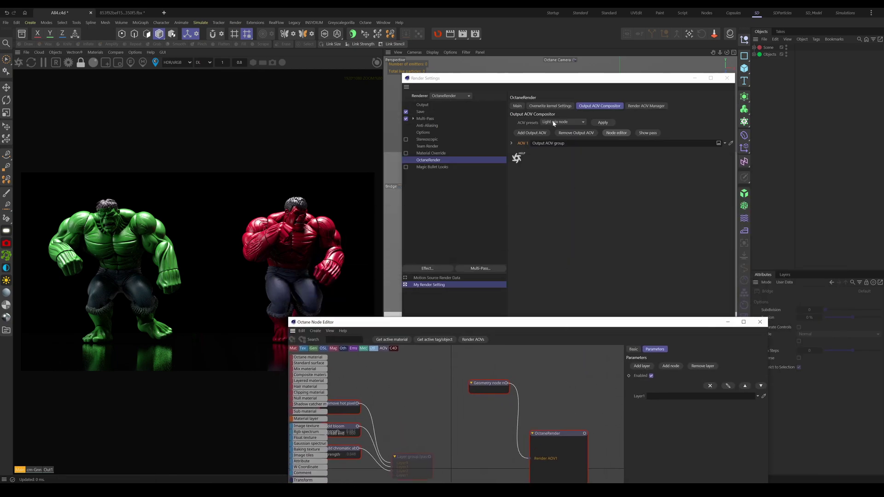
click(511, 143)
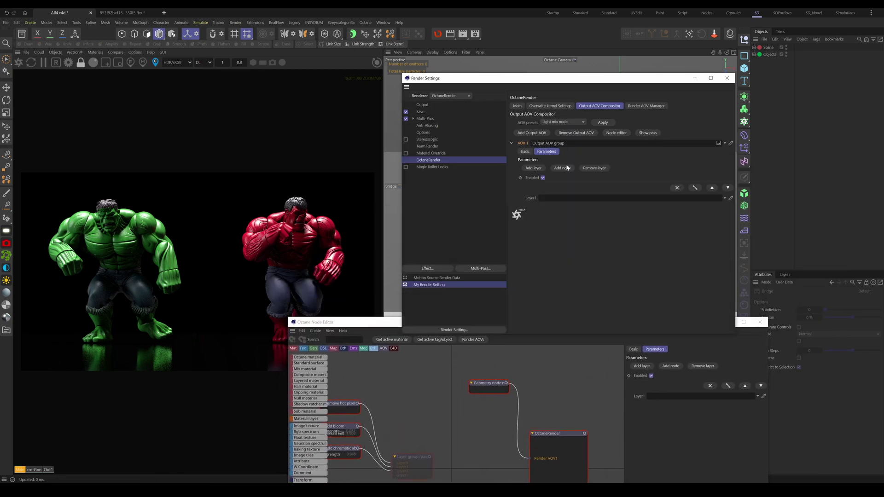
click(512, 144)
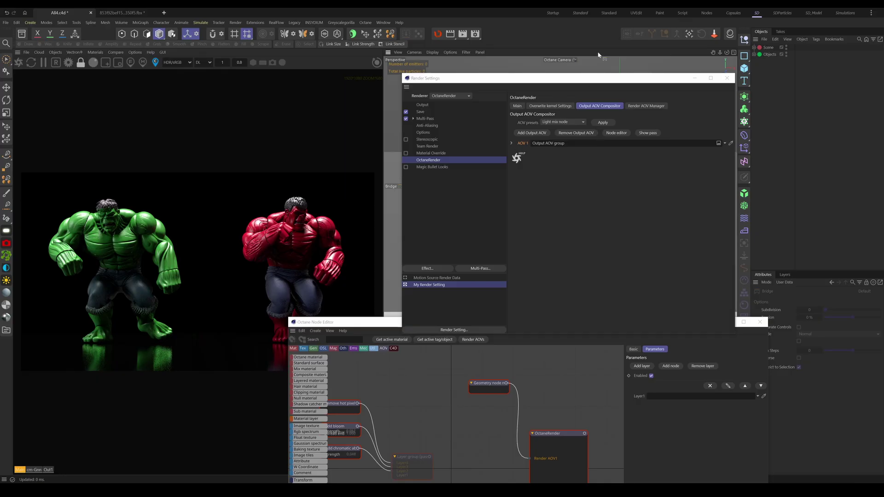
drag(556, 327, 609, 126)
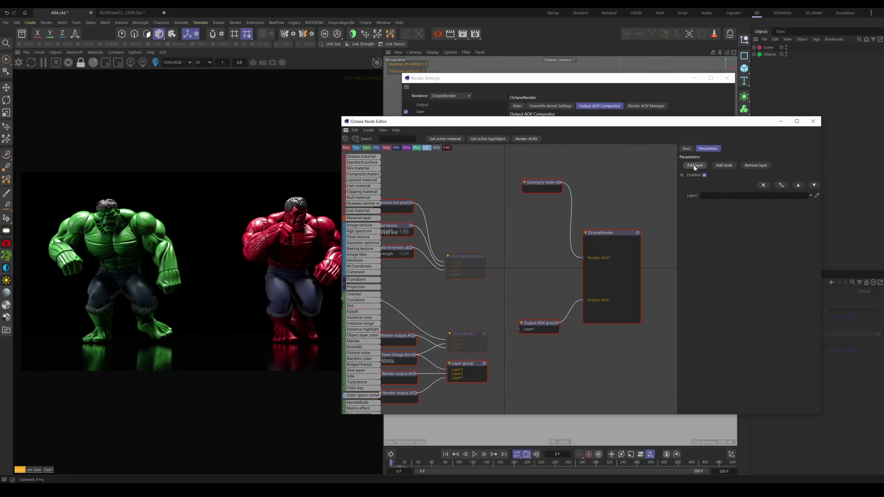
click(781, 185)
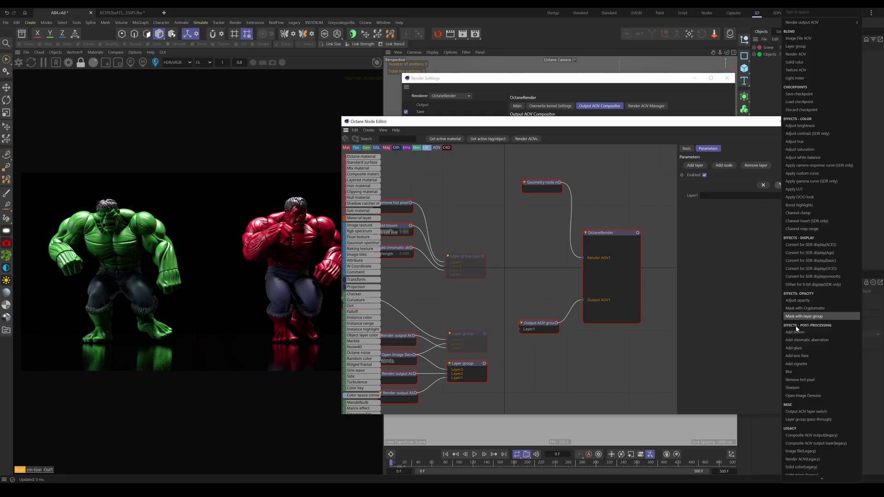
click(589, 372)
- Connect the enabled layer group to the Output AOV group, disconnect its three inputs, and reduce it to one layer
middle_drag(541, 369, 575, 334)
drag(503, 330, 501, 330)
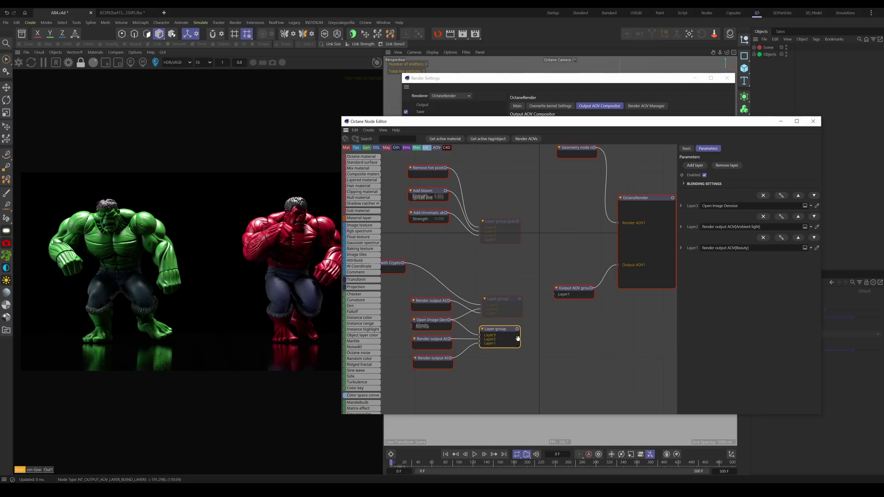
drag(519, 332, 556, 295)
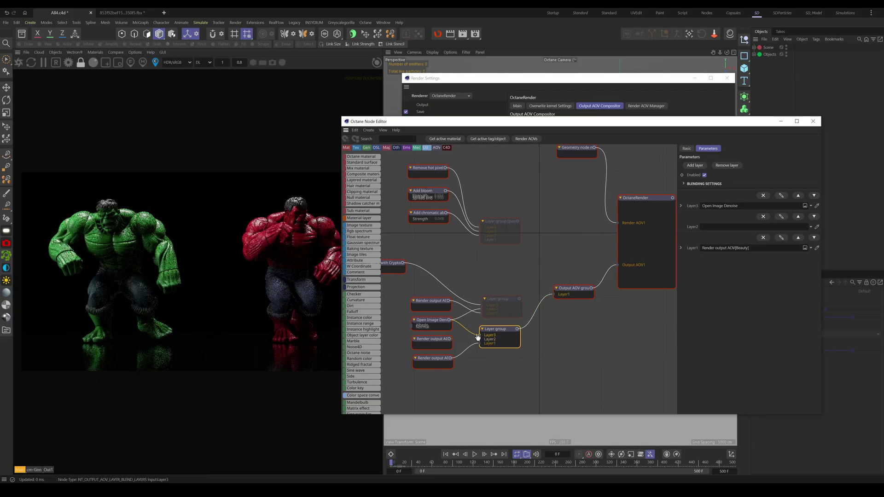
drag(496, 336, 513, 335)
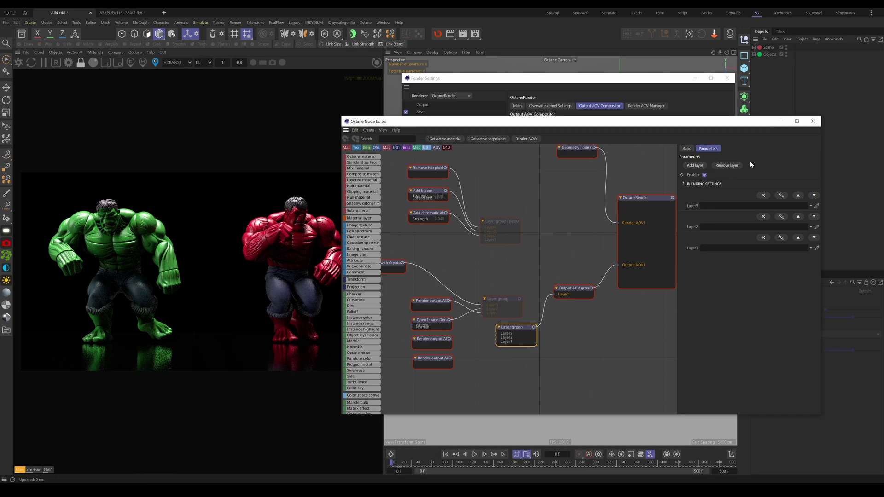
click(725, 166)
drag(514, 330, 506, 340)
- Disconnect the single-layer layer group from the Output AOV group and delete it
drag(554, 294, 523, 366)
click(506, 337)
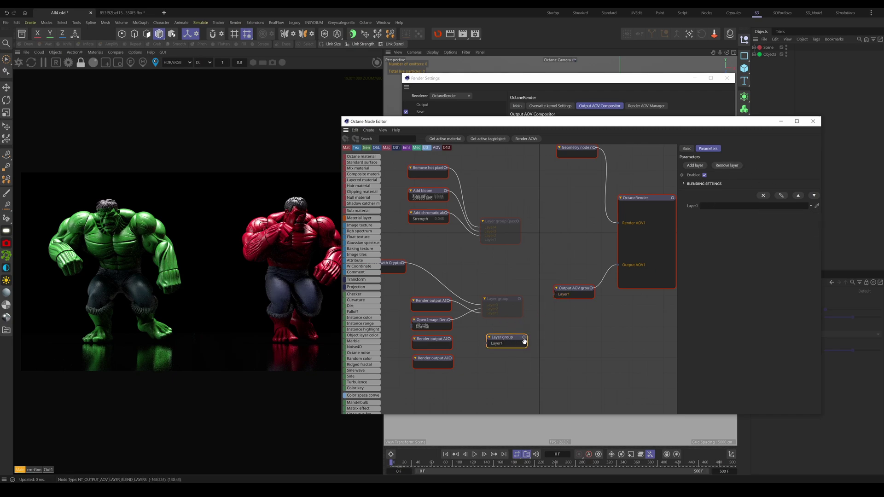
key(Delete)
- Examine the different node creation lists for the output AOV layer types that can be added to the graph
drag(556, 294, 530, 336)
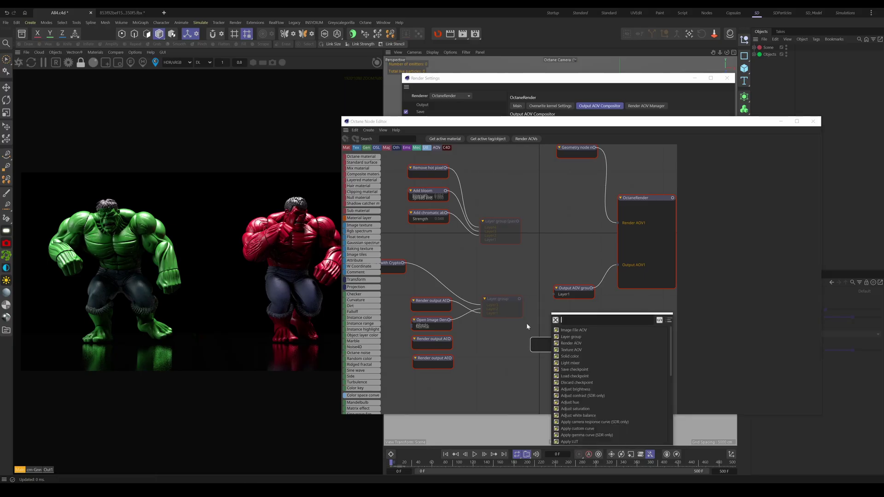
click(540, 312)
right_click(517, 339)
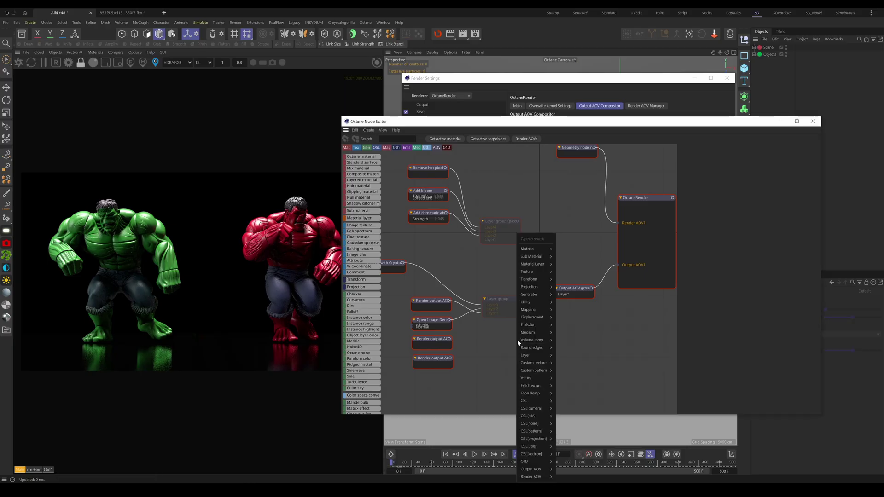
click(474, 391)
scroll(432, 366, down, 1)
scroll(359, 344, down, 10)
scroll(360, 345, down, 15)
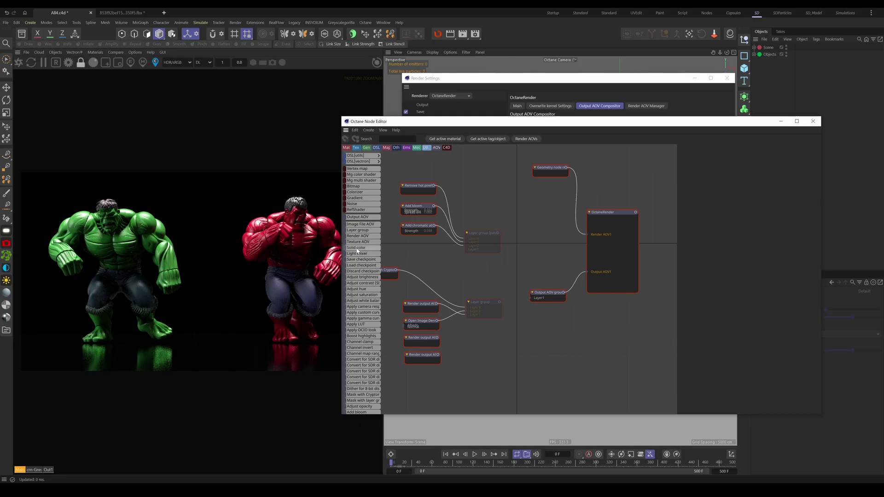
scroll(576, 345, up, 3)
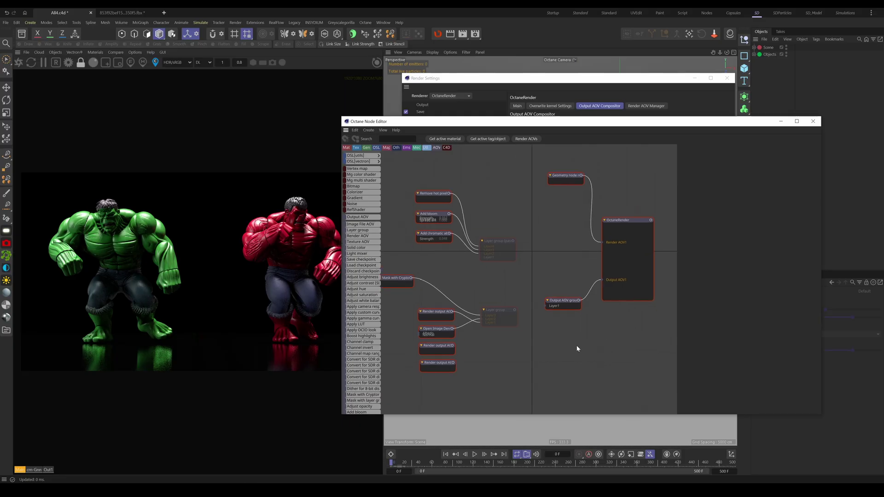
middle_drag(517, 344, 549, 337)
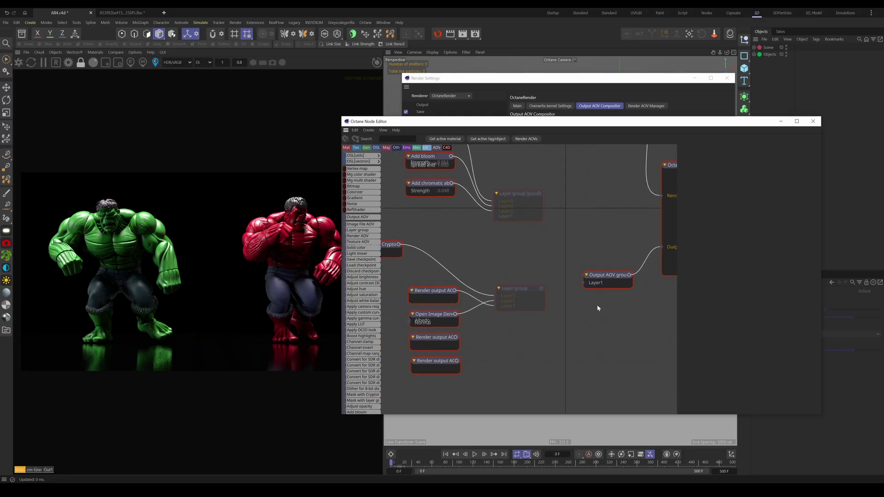
- Create a new Layer group node connected to the Output AOV group's Layer1, adding a second layer to it and removing that layer again
drag(584, 282, 550, 343)
click(586, 332)
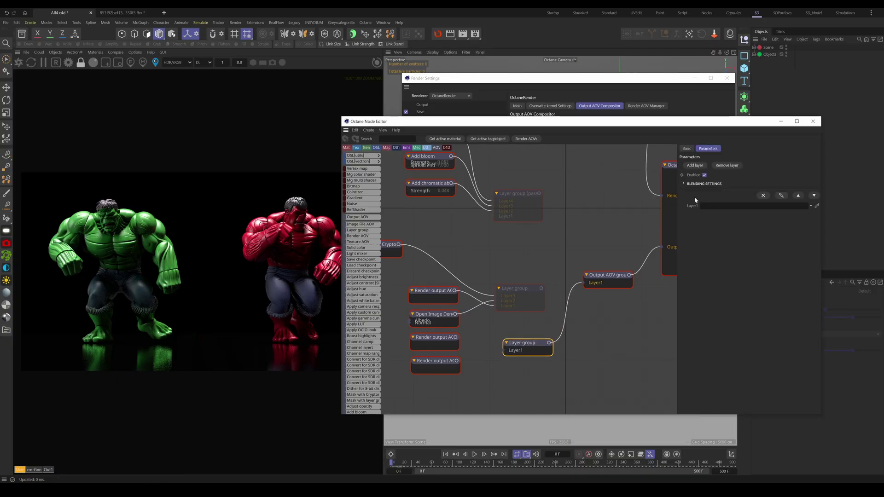
click(694, 165)
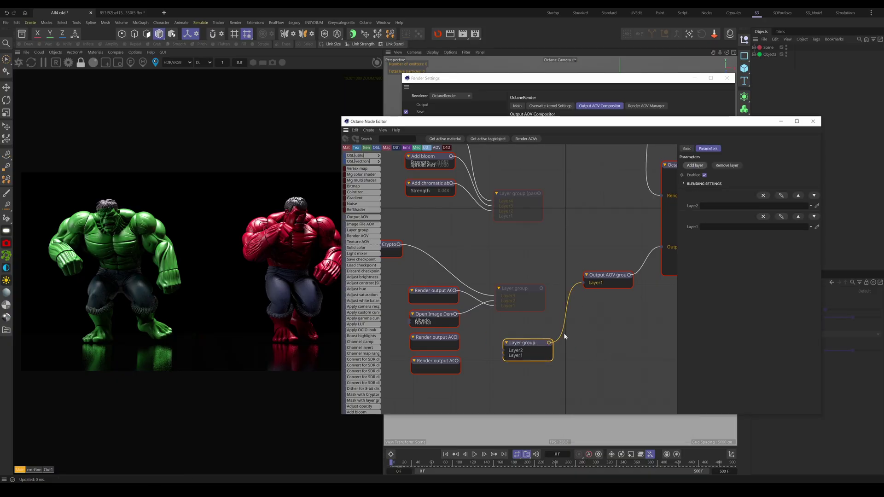
click(727, 165)
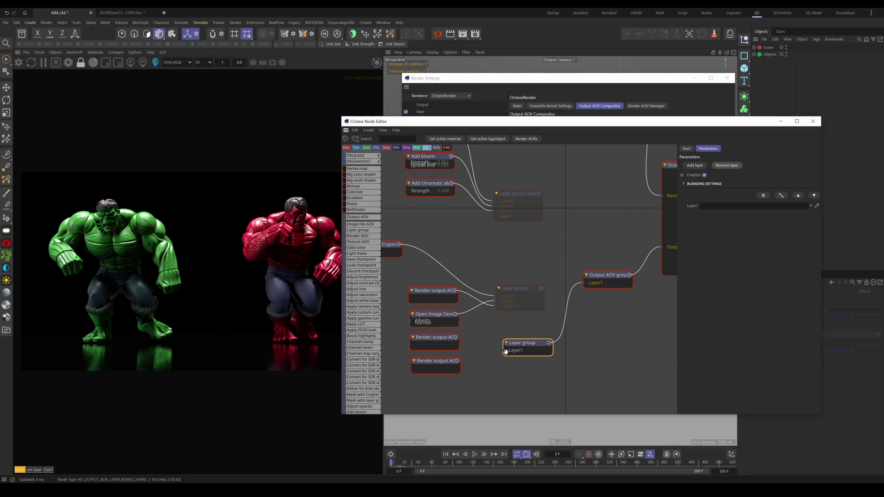
- Add a Render AOV node to the new layer group's Layer1 input and set its render AOV to Beauty
drag(506, 352, 503, 371)
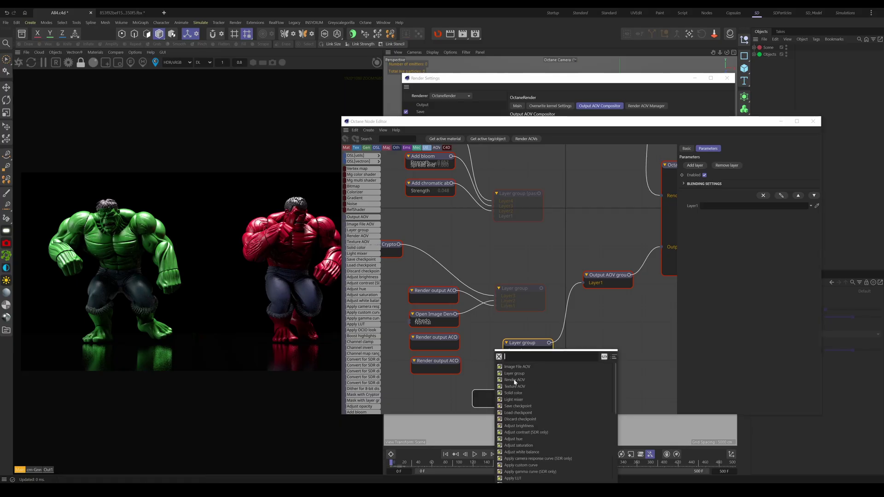
click(514, 382)
middle_drag(513, 382, 535, 364)
drag(508, 378, 476, 373)
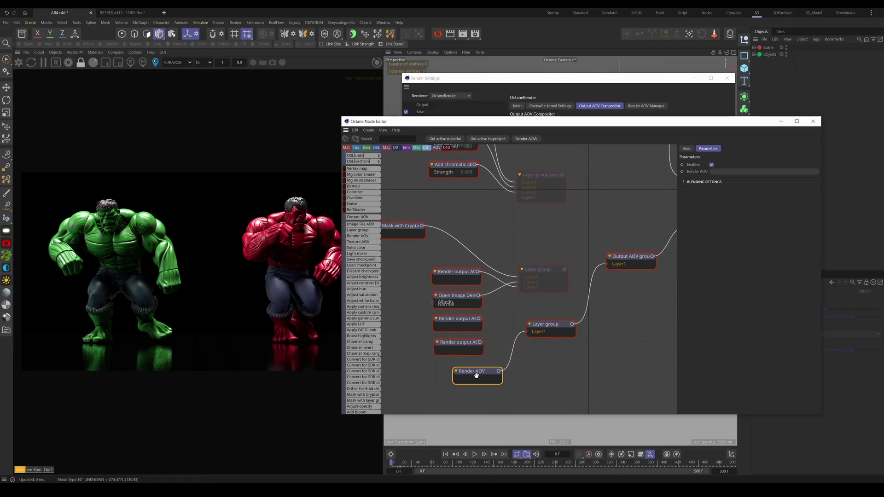
click(717, 173)
click(737, 186)
- Compare the Out1 output with the main render in the live viewer, and inspect the unconnected Beauty render output node
click(48, 471)
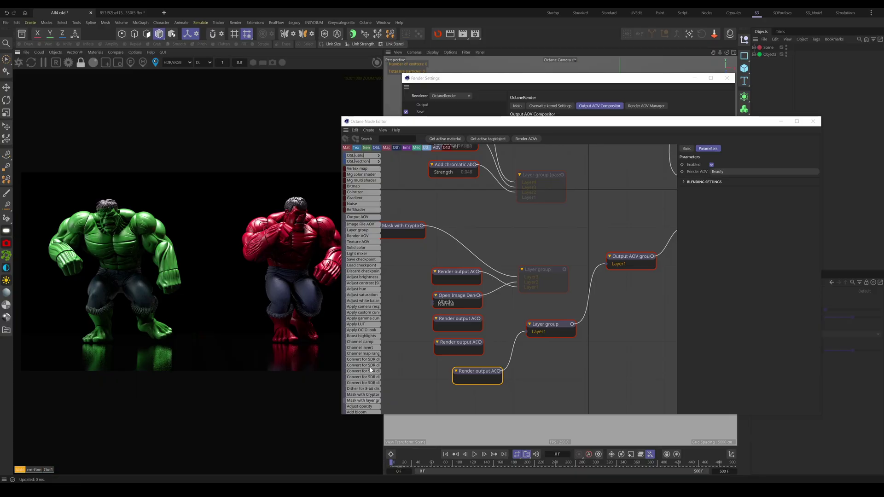
drag(546, 324, 554, 324)
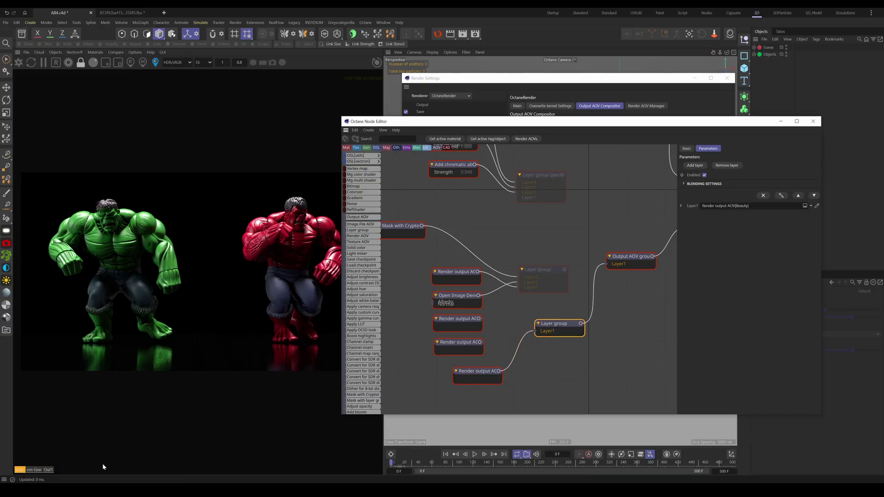
click(50, 470)
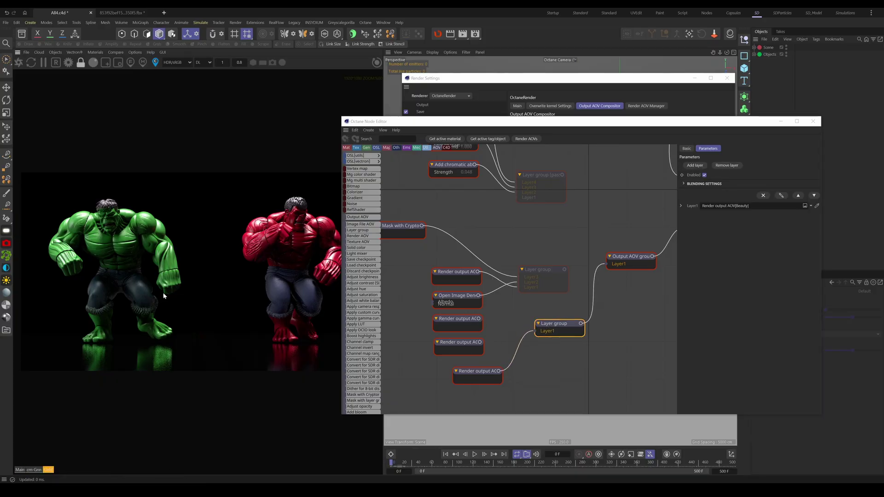
click(17, 471)
click(48, 470)
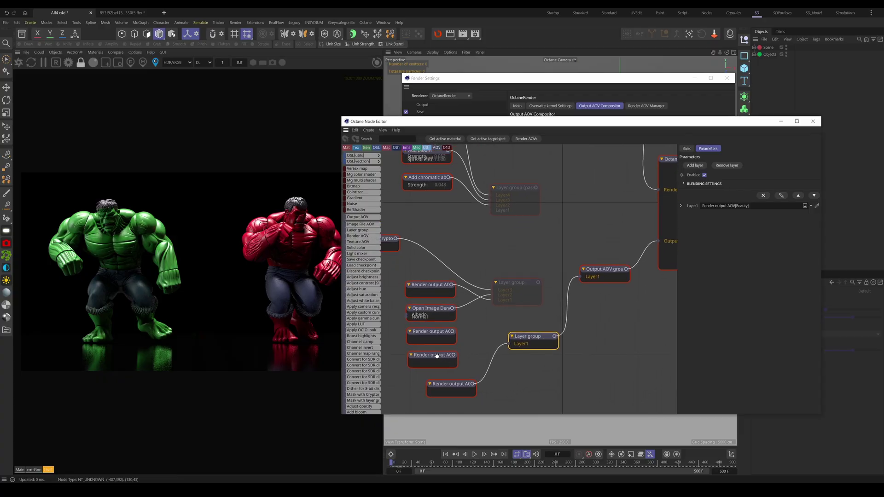
drag(437, 361, 444, 361)
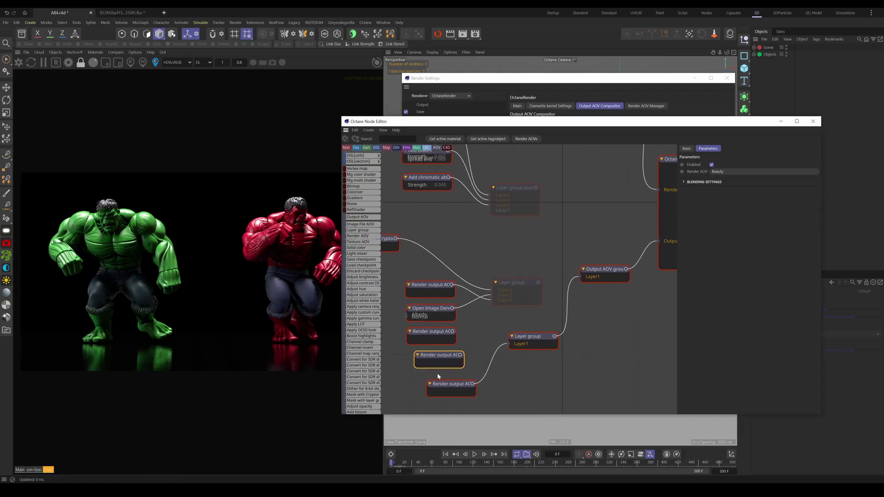
- Add a second layer to the active layer group, connect the Ambient light render AOV to Layer2, and line up its input nodes
click(518, 343)
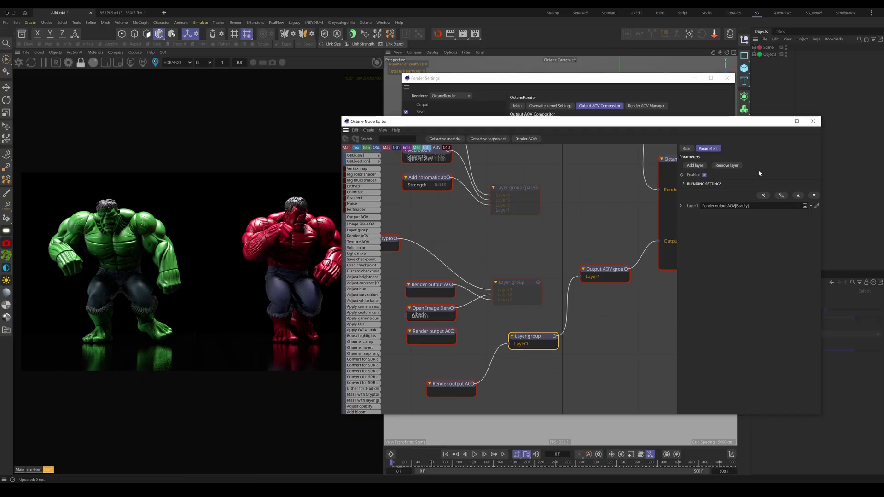
click(695, 165)
click(448, 338)
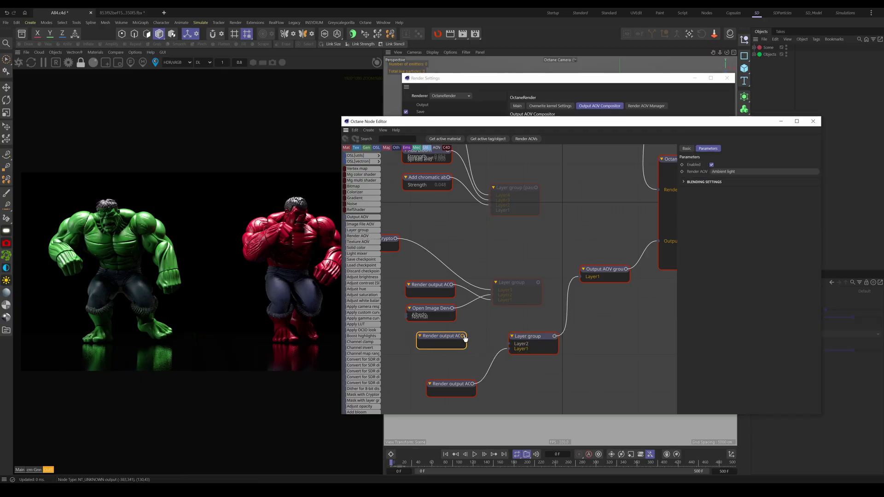
drag(498, 351, 509, 344)
drag(439, 341, 452, 361)
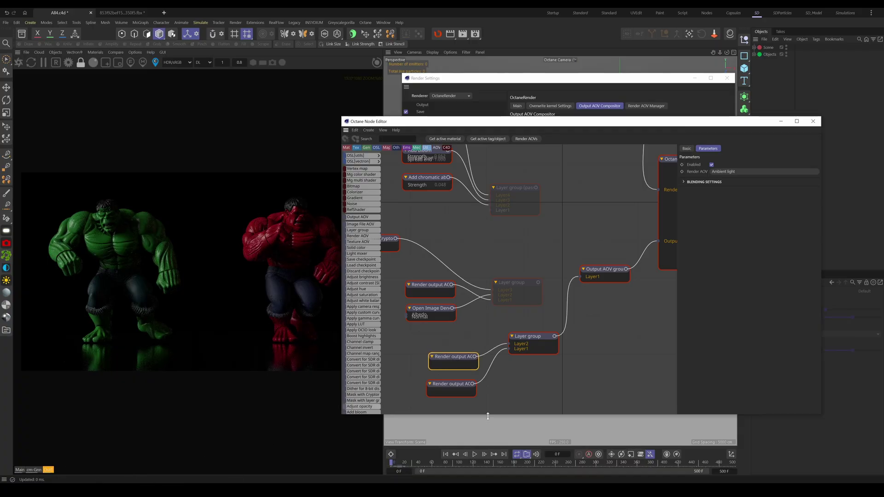
drag(456, 357, 452, 355)
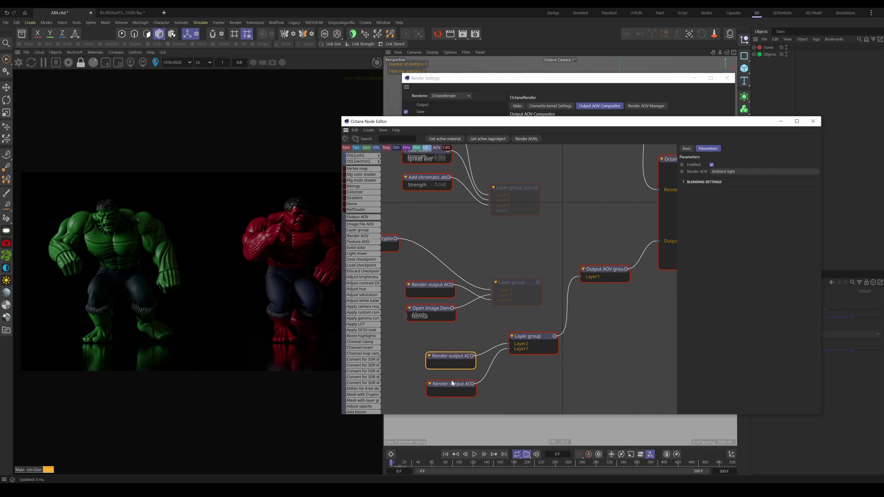
drag(449, 385, 448, 383)
- Display the main render, clear the node editor and render settings out of the way, and disable the scene's Area Light
click(20, 470)
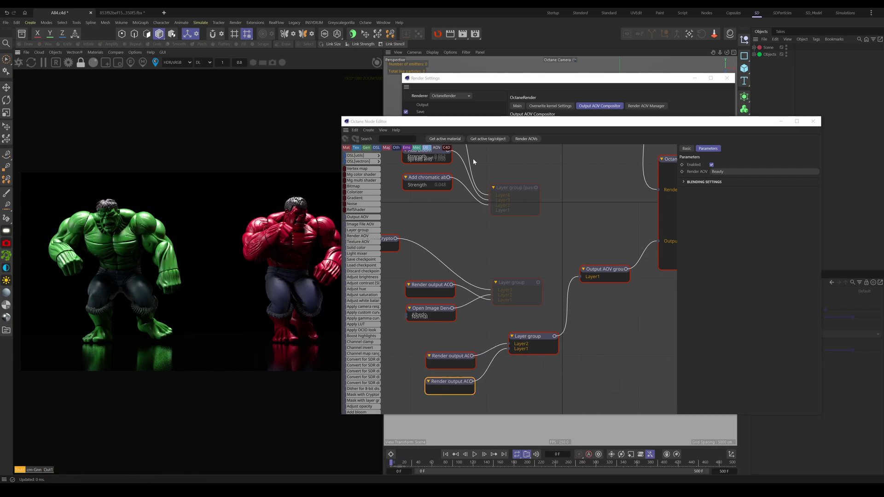
click(781, 122)
click(695, 77)
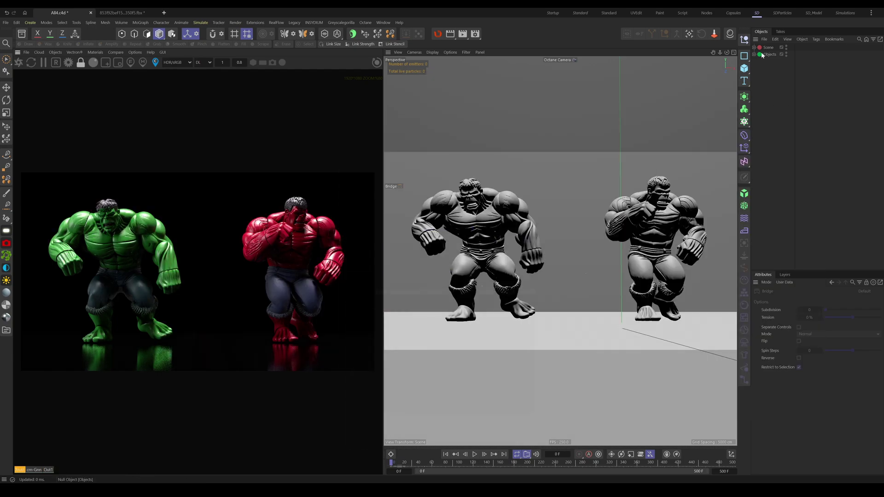
click(754, 47)
click(808, 54)
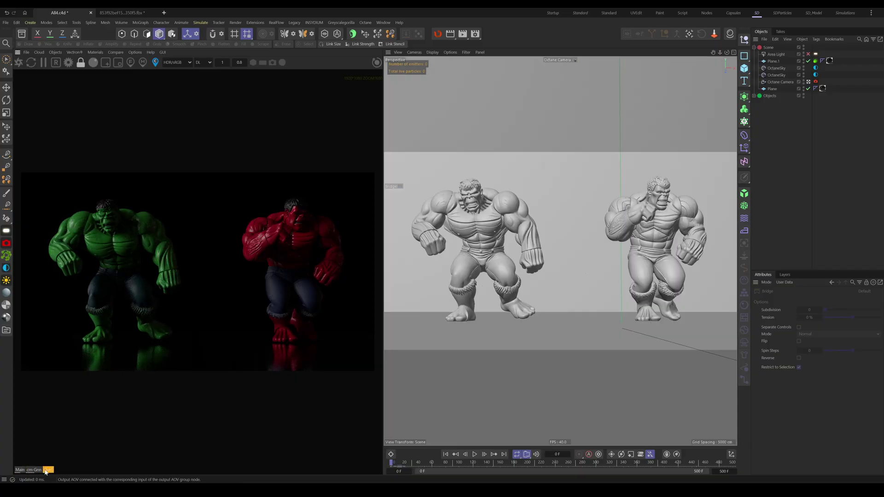
- Reopen the render AOV node graph and compare Out1 with the Ambient light AOV connected to and disconnected from Layer2
right_click(154, 318)
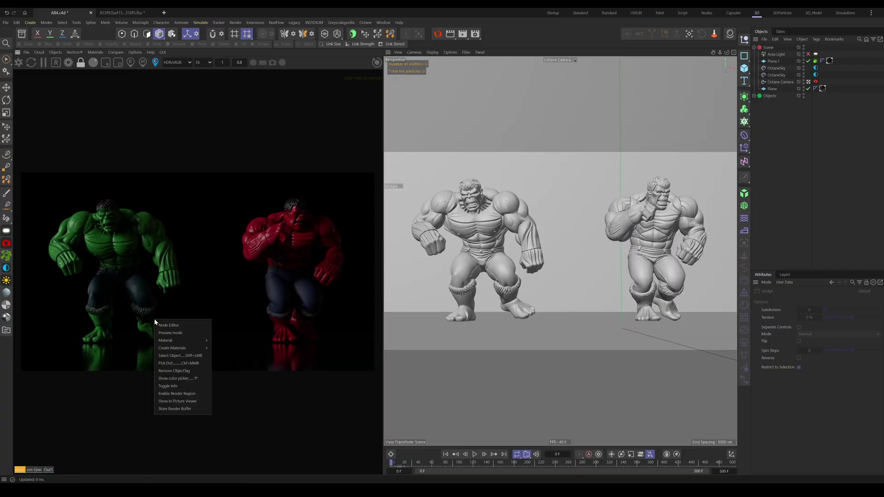
click(169, 327)
click(525, 139)
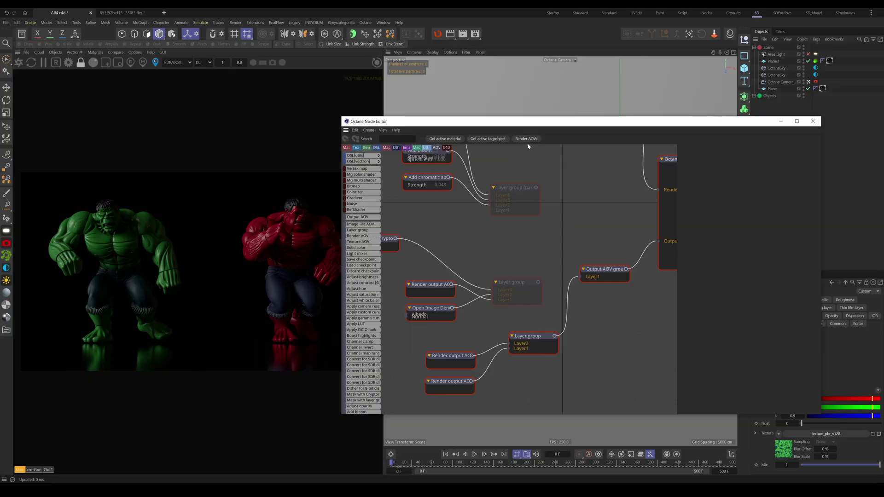
middle_drag(526, 319, 542, 305)
click(463, 343)
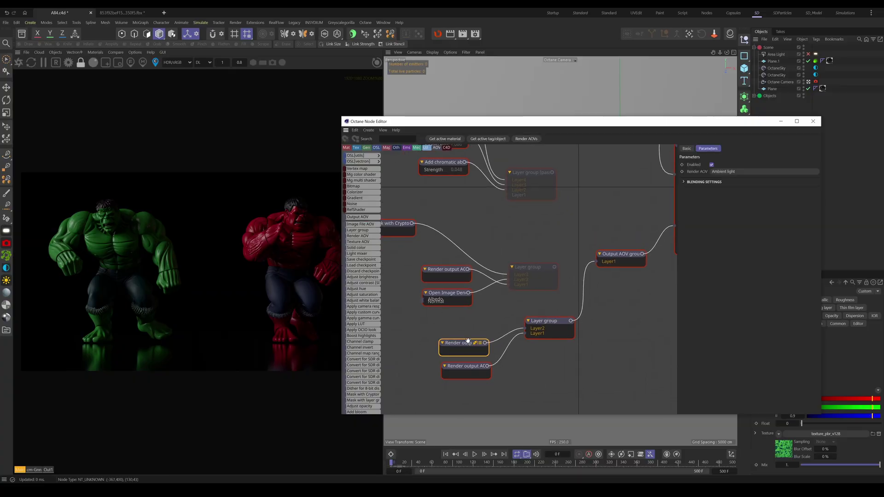
drag(524, 328, 495, 349)
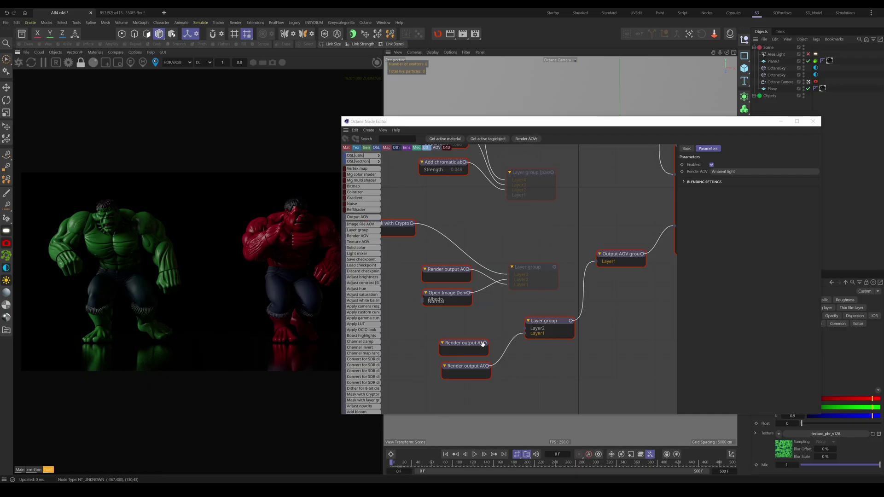
drag(529, 329, 527, 329)
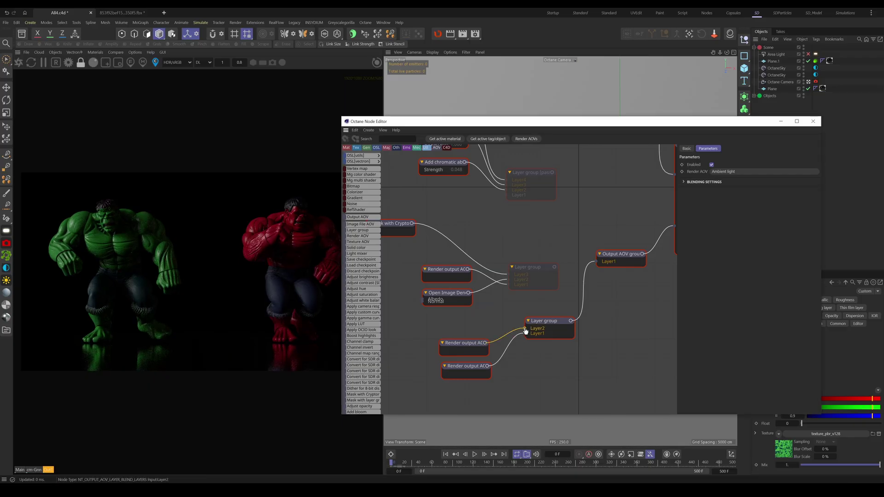
click(40, 470)
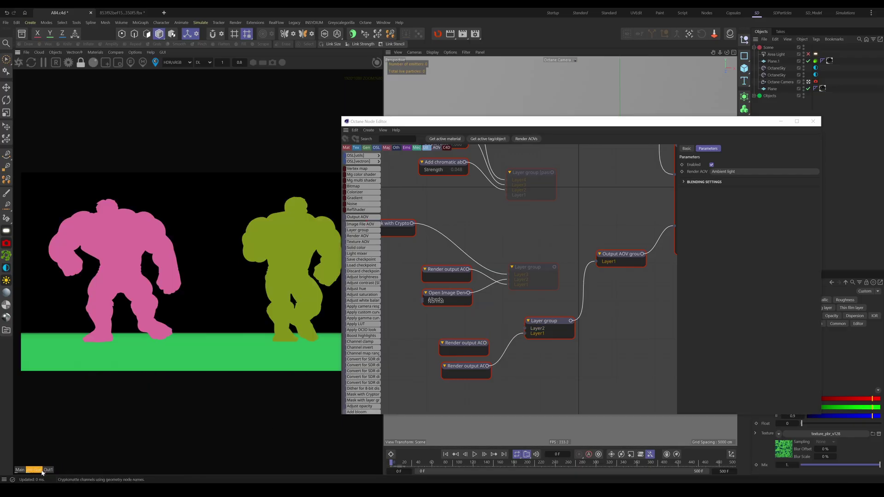
click(47, 470)
drag(486, 343, 521, 332)
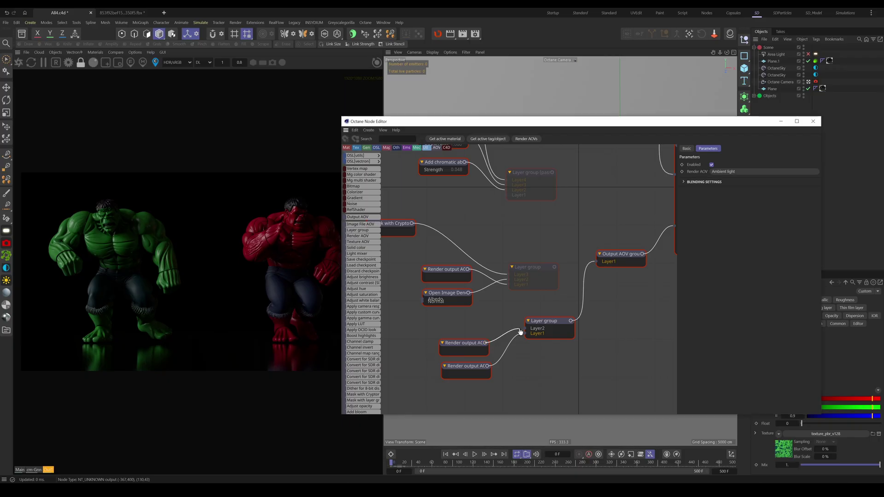
- Turn the Area Light back on and reconnect the Ambient light render AOV to the layer group's Layer2
click(717, 99)
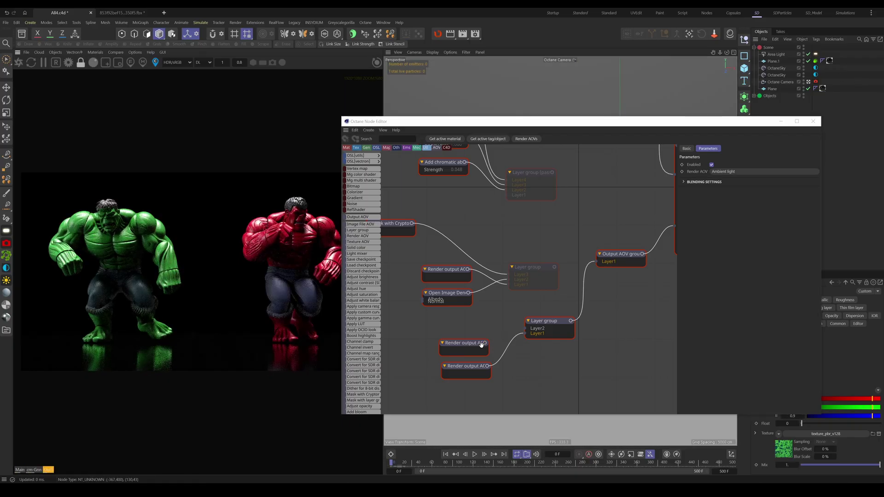
drag(485, 343, 524, 329)
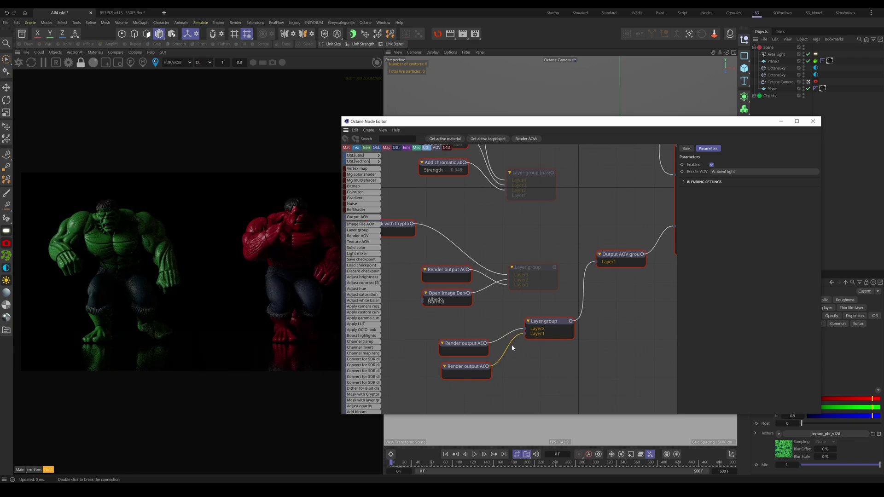
middle_drag(512, 345, 508, 349)
drag(460, 354, 464, 355)
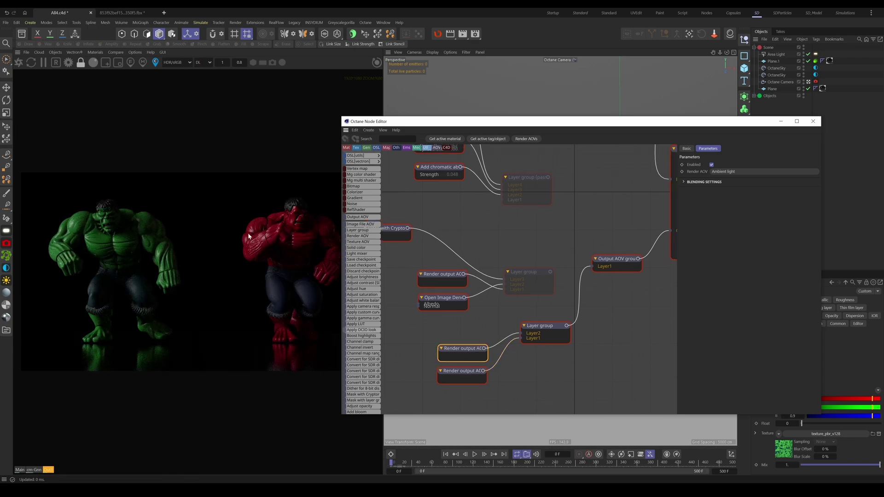
middle_drag(483, 335, 476, 338)
- Add a third layer to the layer group and connect the existing Open Image Denoise node to Layer3
click(528, 329)
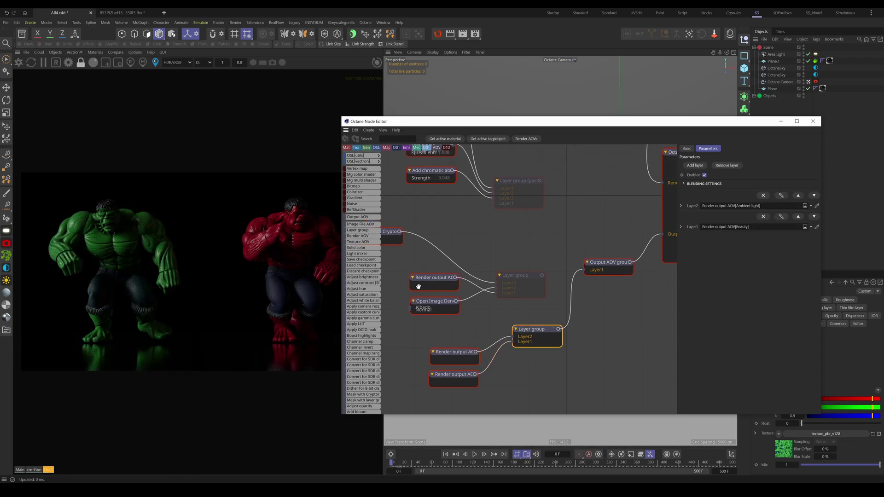
click(695, 165)
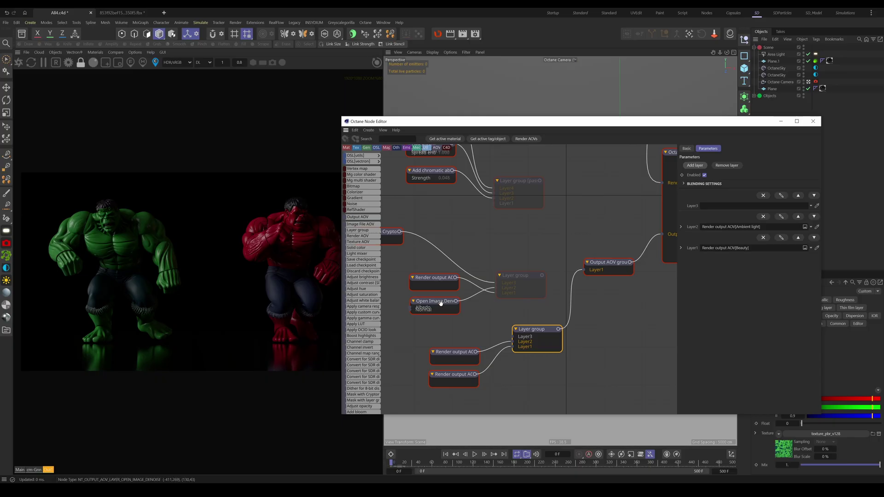
mouse_move(446, 307)
mouse_down()
mouse_move(513, 339)
mouse_move(458, 315)
mouse_up()
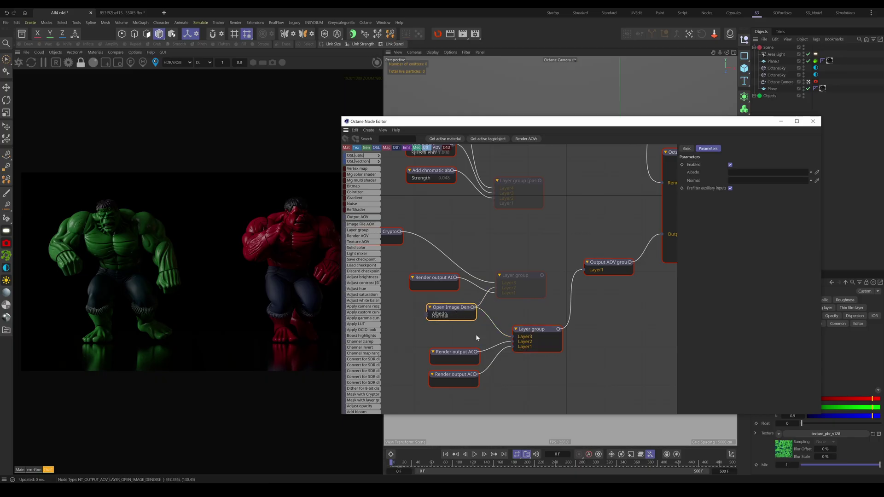
- Disconnect Layer3, search the node list for Open Image Denoise without adding it, and reconnect the existing denoise node
click(479, 334)
double_click(511, 336)
drag(512, 337, 458, 332)
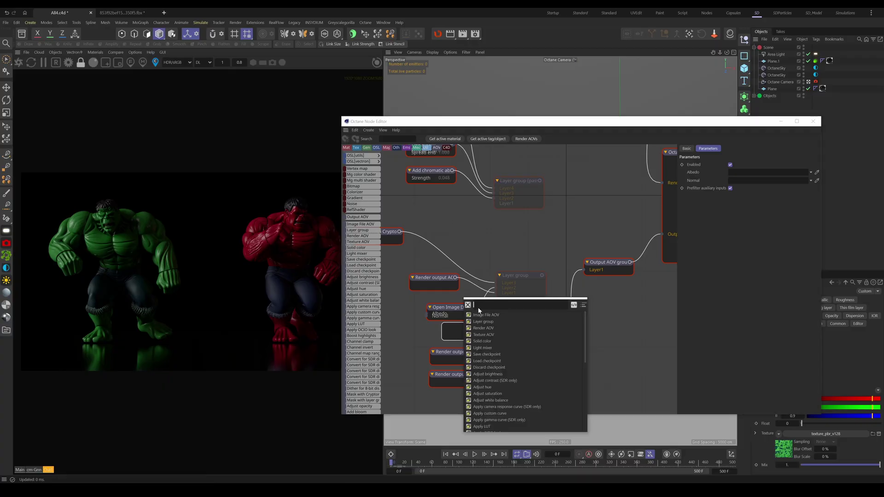
text(OP)
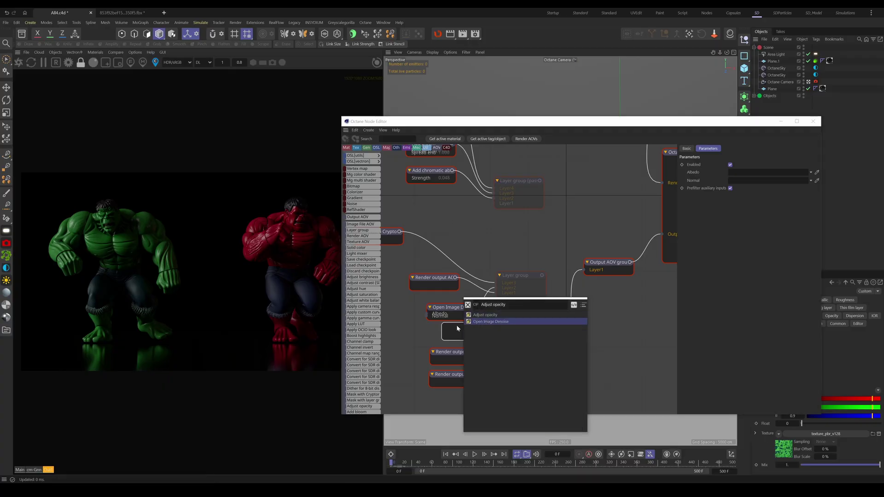
click(419, 327)
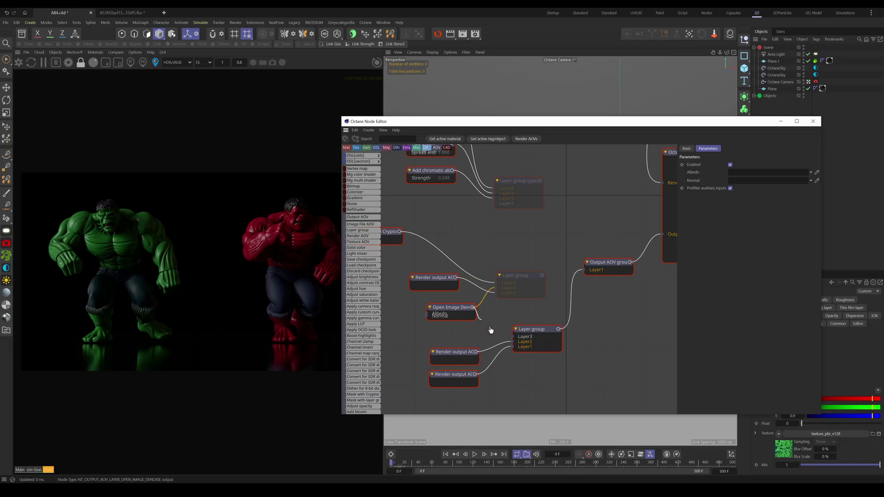
drag(491, 330, 512, 337)
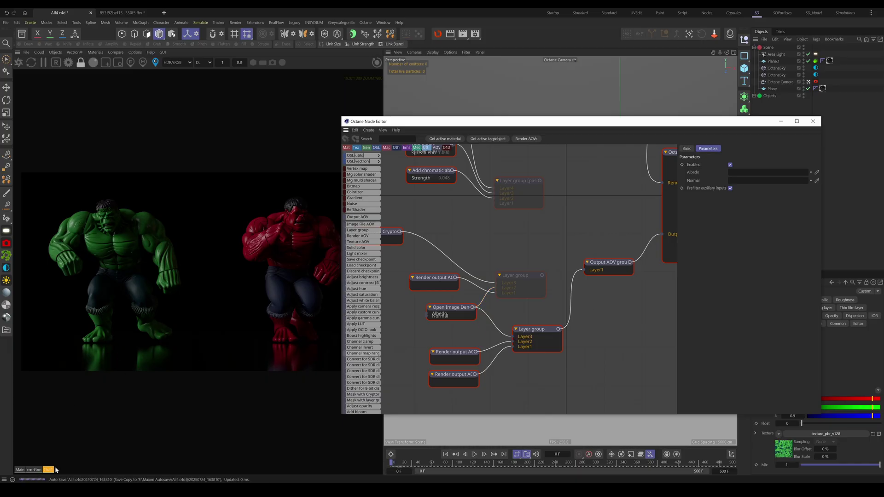
- Compare the noise in the green figure's floor reflections between the main render and the denoised Out1 output
click(20, 470)
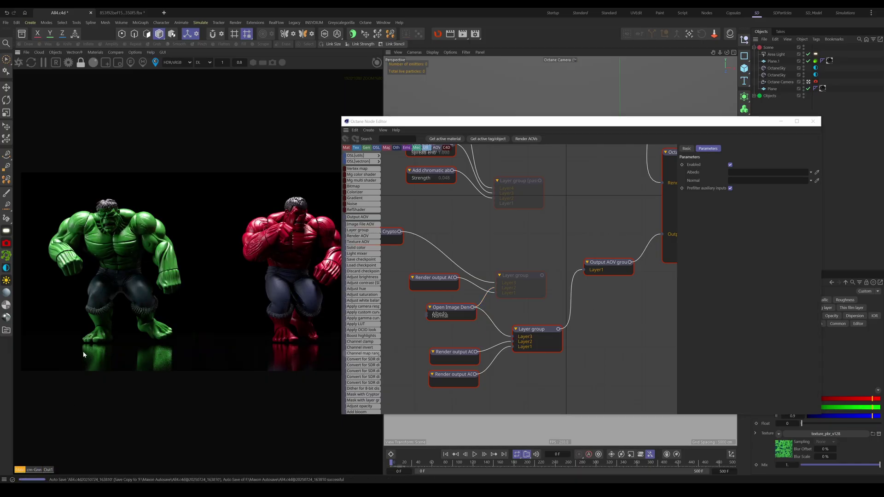
scroll(83, 354, up, 10)
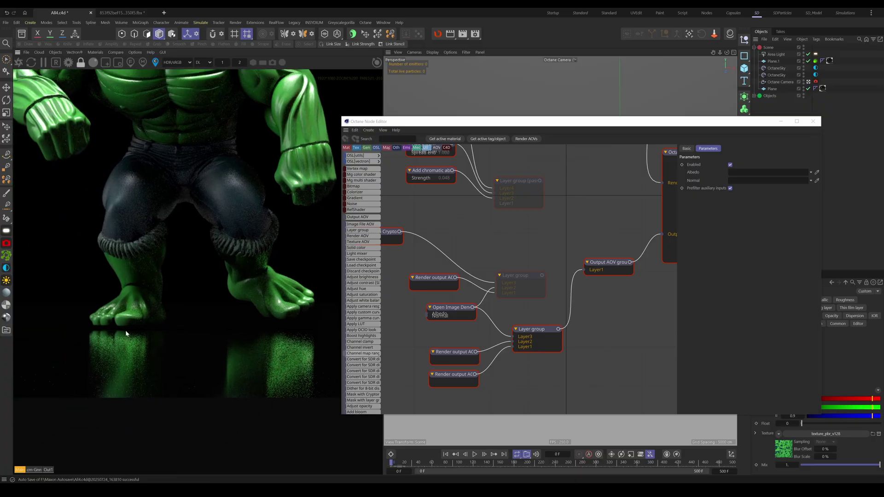
click(48, 470)
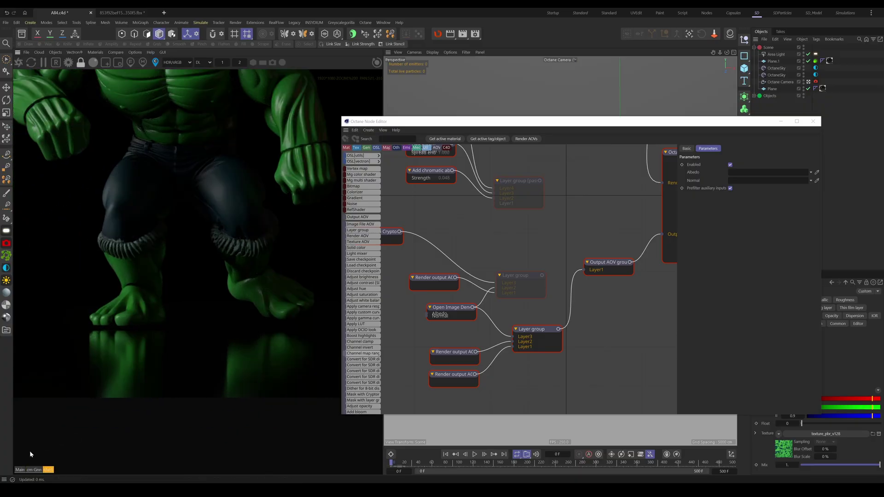
click(20, 470)
click(48, 470)
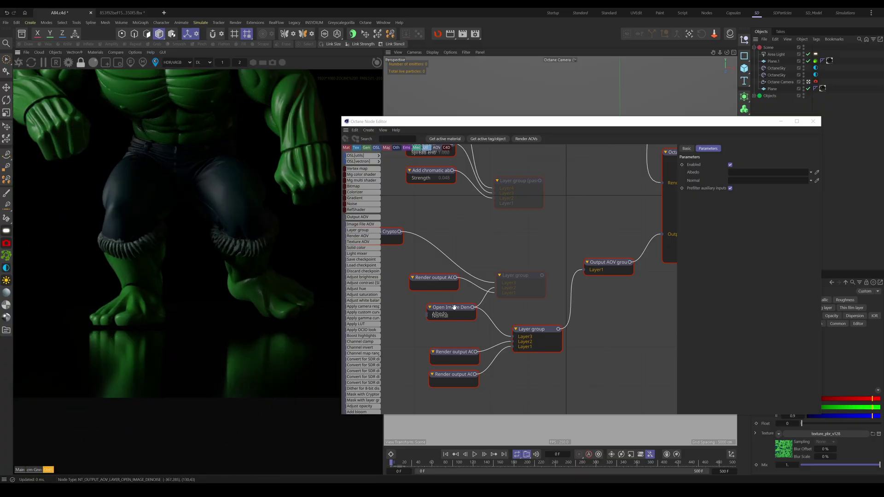
- Arrange the Open Image Denoise and Ambient light nodes beside the layer group and show both figures in the live viewer
mouse_move(452, 308)
mouse_down()
mouse_move(444, 325)
mouse_move(452, 324)
mouse_up()
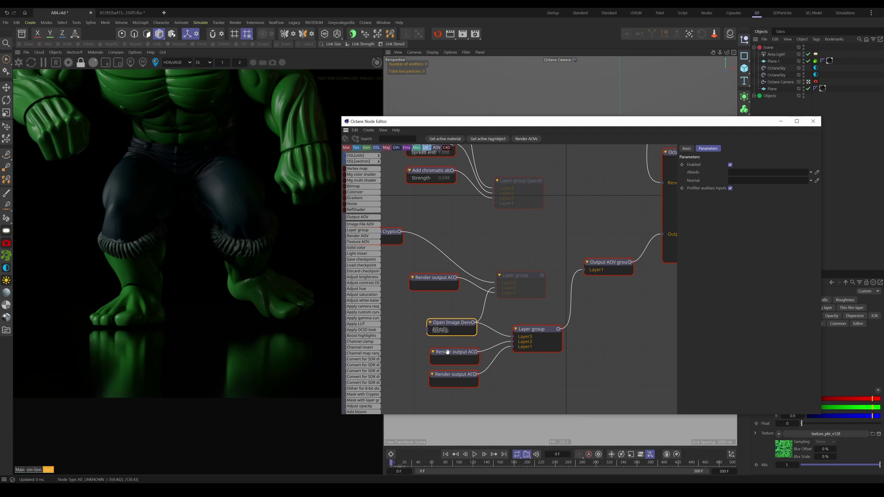
drag(448, 356, 445, 352)
scroll(220, 341, down, 6)
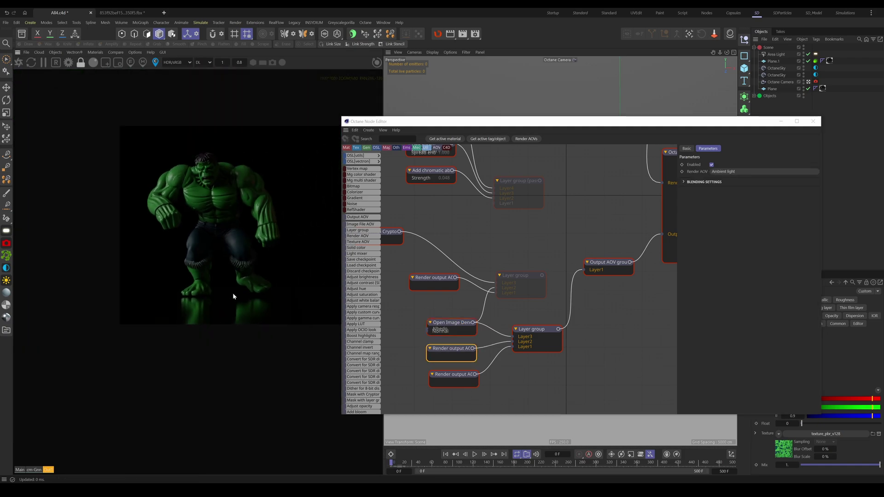
scroll(217, 302, down, 1)
drag(223, 297, 198, 333)
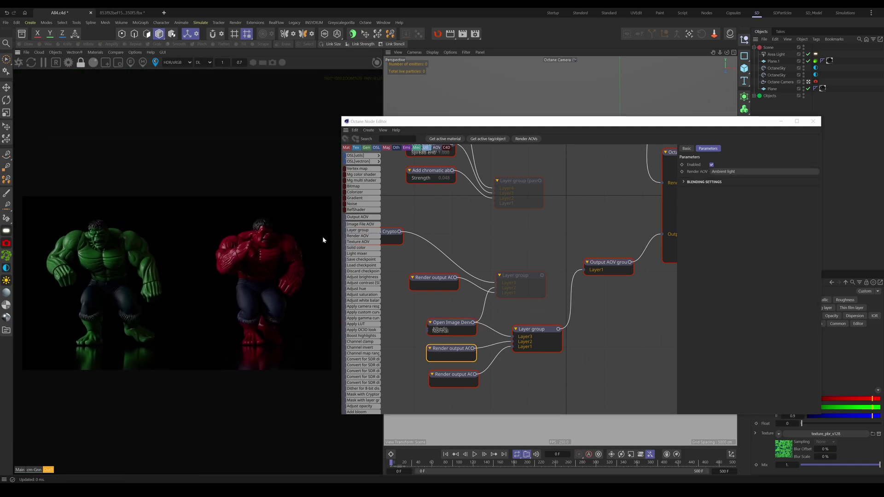
- Reposition the Output AOV group and Beauty render AOV nodes slightly, and compare the main render with Out1
click(450, 374)
middle_drag(577, 295, 548, 315)
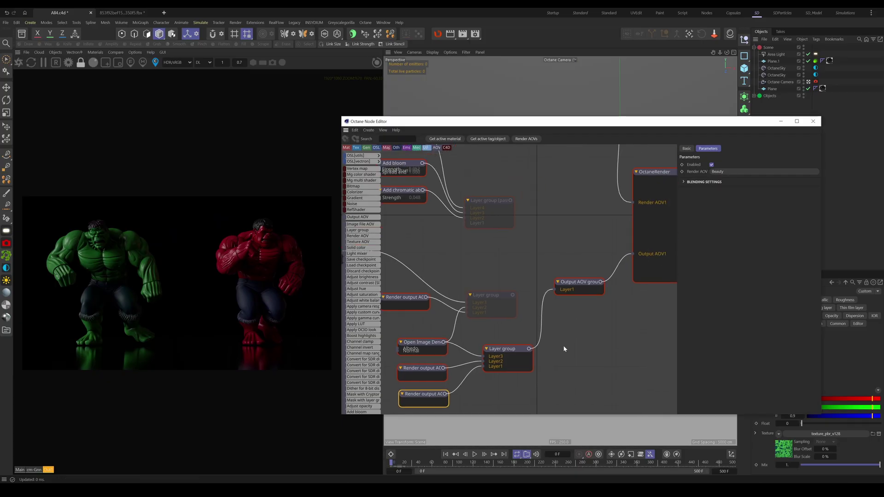
click(575, 286)
click(21, 470)
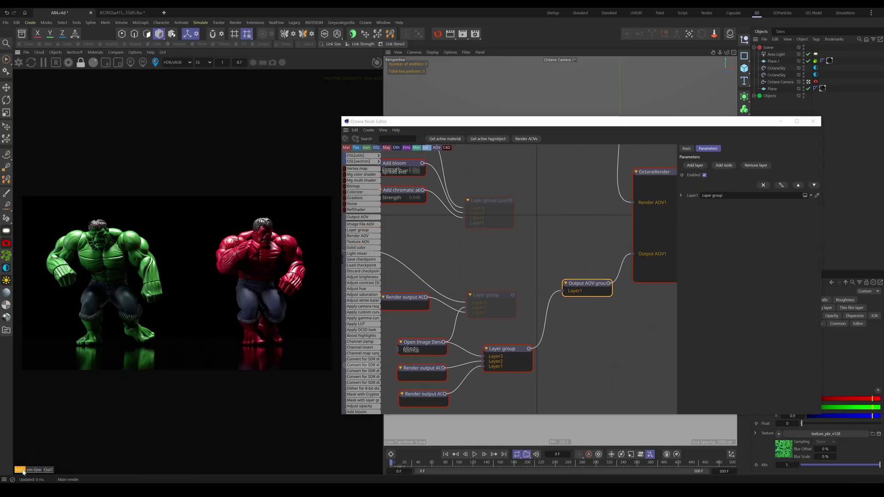
click(48, 470)
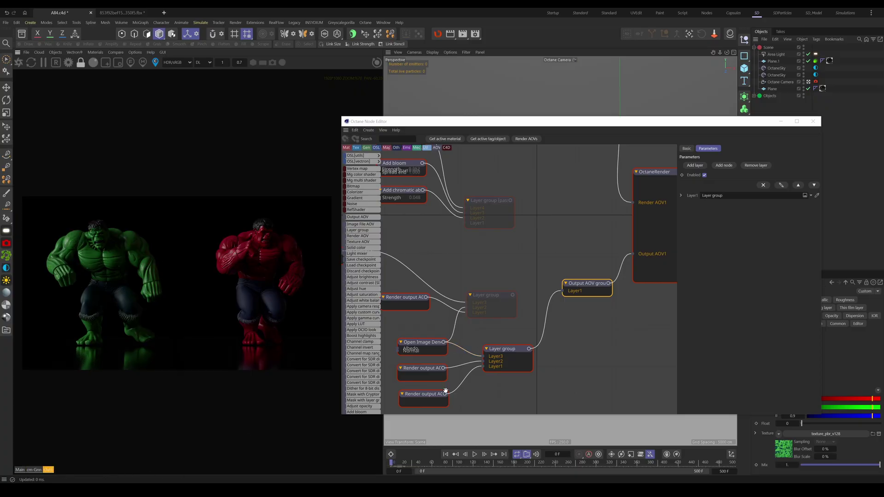
drag(420, 395, 418, 393)
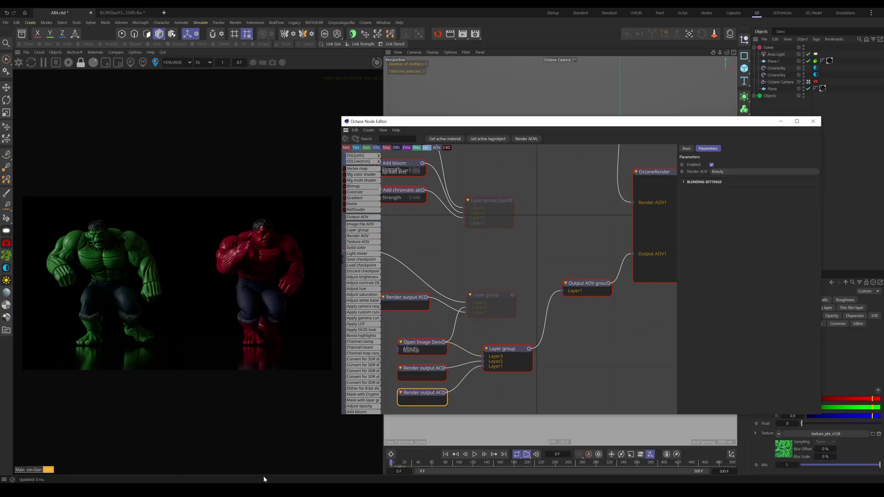
- Compare the main render with the Out1 output in the live viewer
click(20, 472)
click(48, 471)
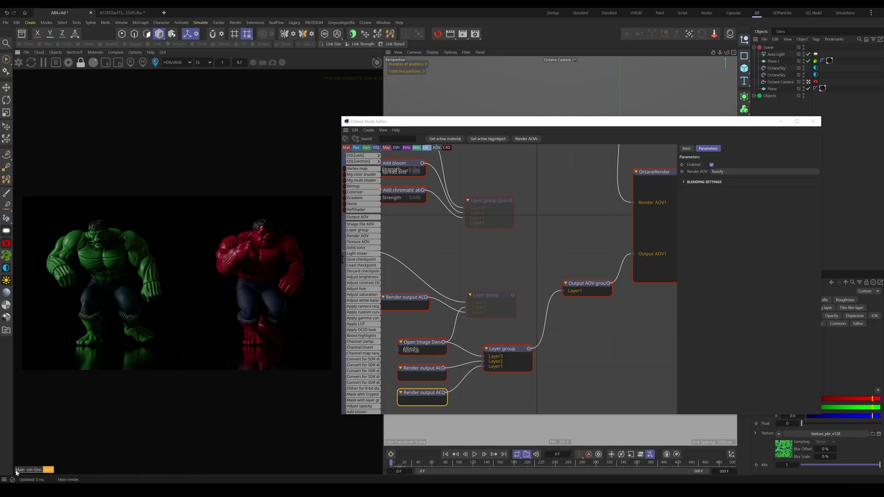
click(17, 470)
click(49, 470)
- Add a second layer to the Output AOV group and connect a new Layer group node to Layer2
click(581, 284)
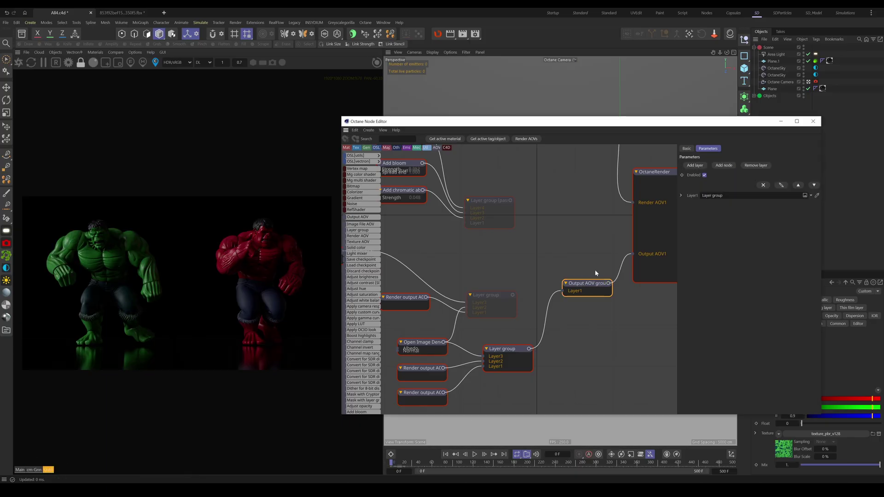
click(696, 165)
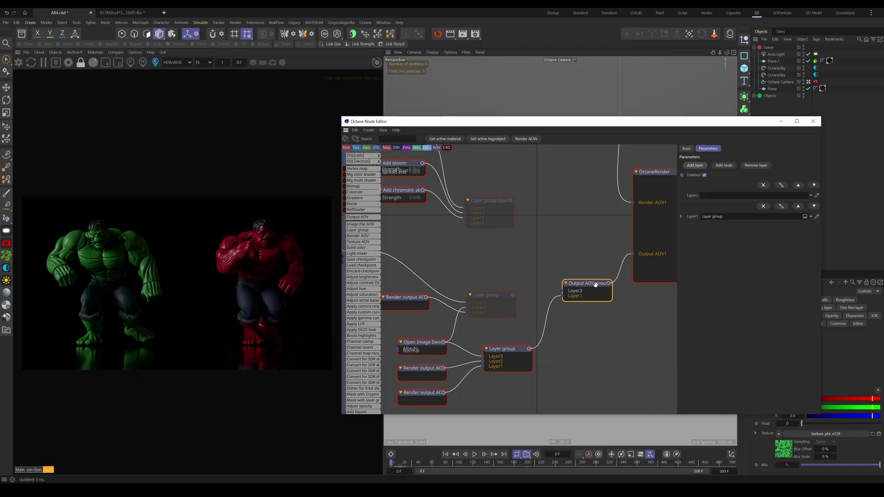
drag(563, 292, 520, 280)
click(547, 260)
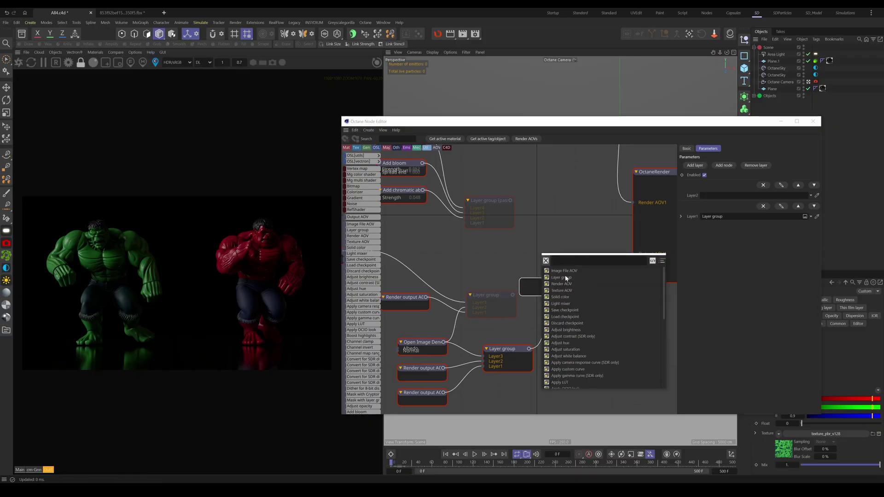
click(563, 278)
drag(529, 279, 492, 272)
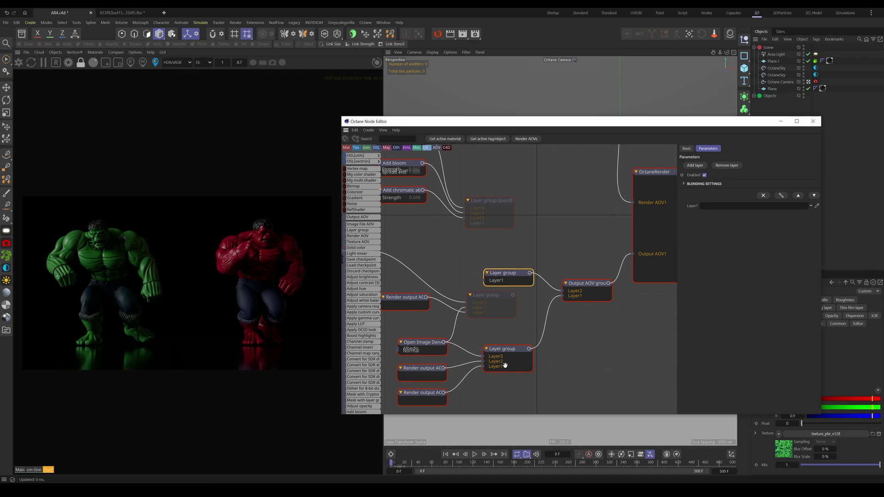
- Arrange the two connected Layer group nodes one above the other, moving the old disabled layer group out of the way
drag(509, 360, 505, 367)
drag(492, 278, 504, 325)
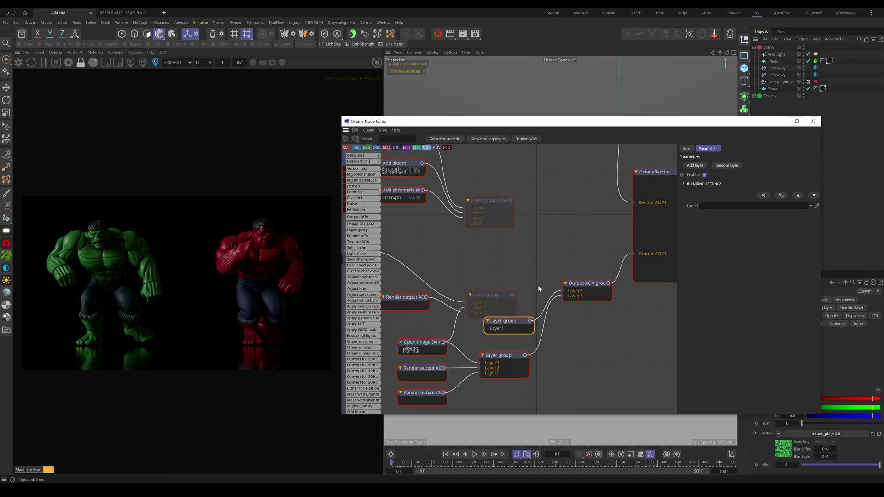
middle_drag(508, 358, 526, 367)
drag(521, 332, 495, 274)
click(523, 323)
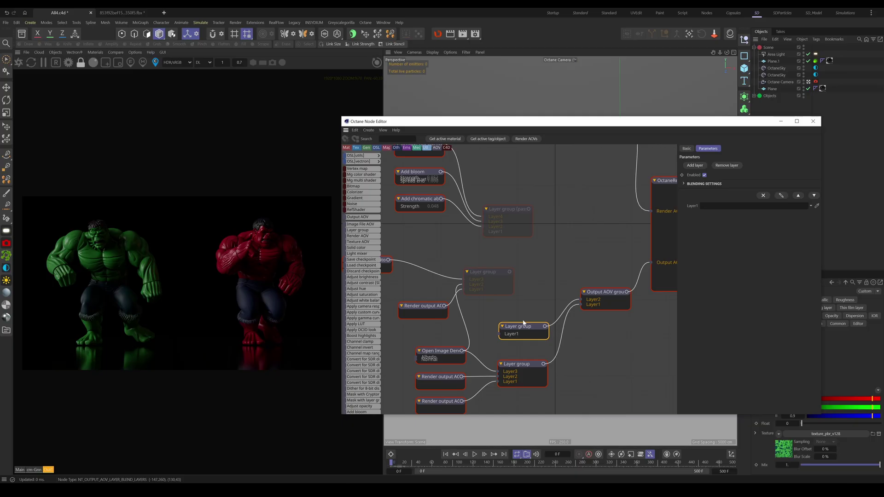
click(615, 302)
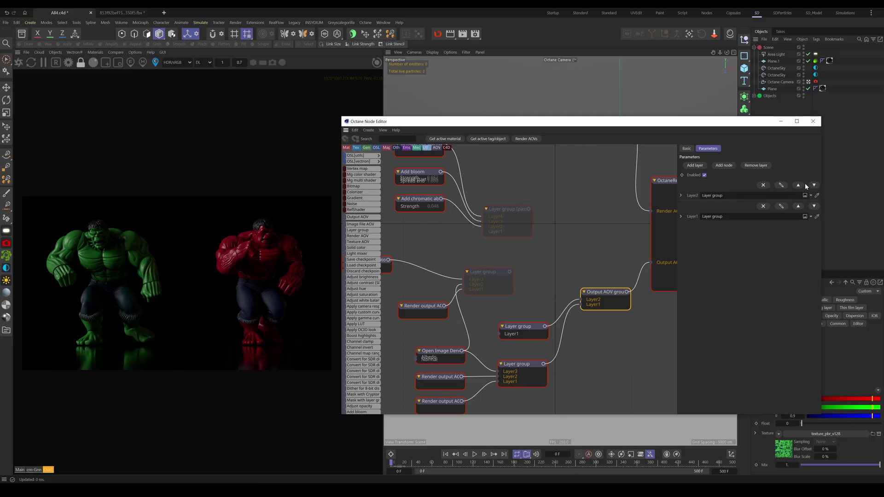
drag(538, 330, 536, 336)
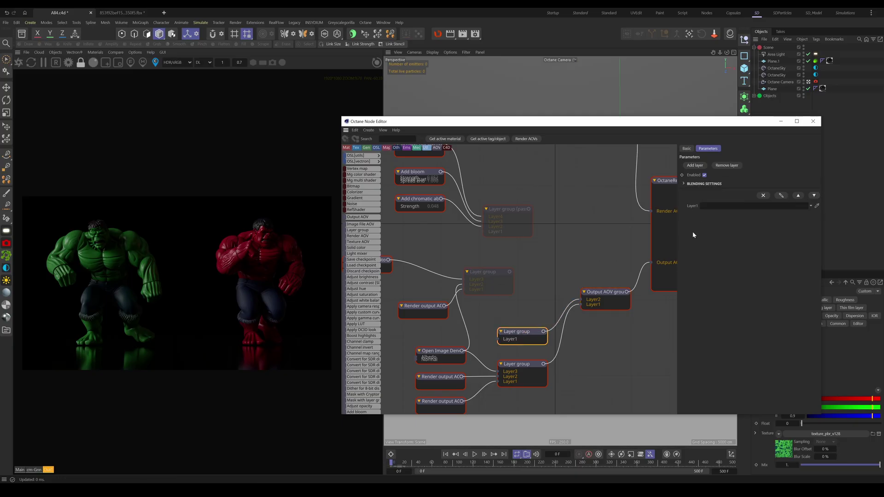
- Try the Physical|Add blend mode on the new layer group and return it to Physical|Normal
click(685, 183)
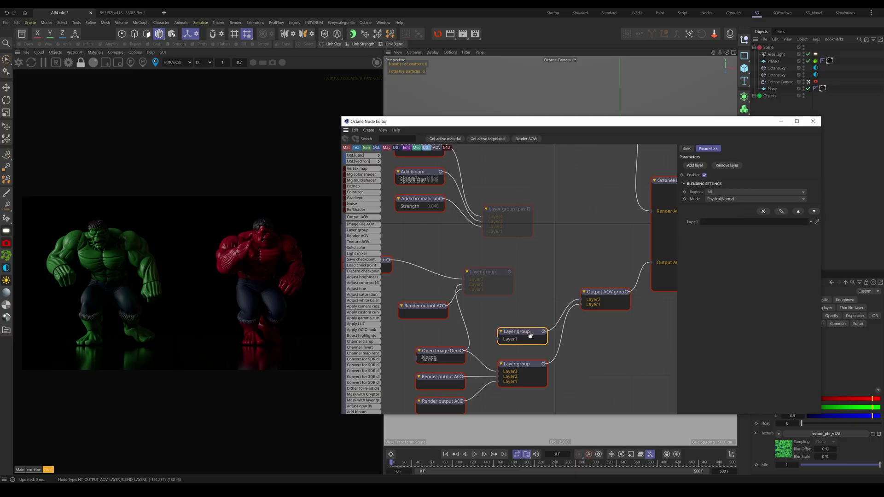
drag(529, 333, 528, 334)
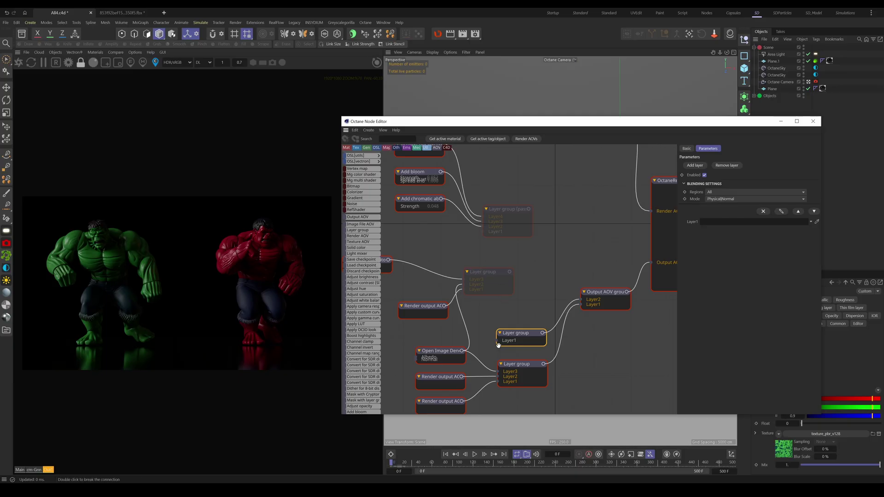
click(735, 199)
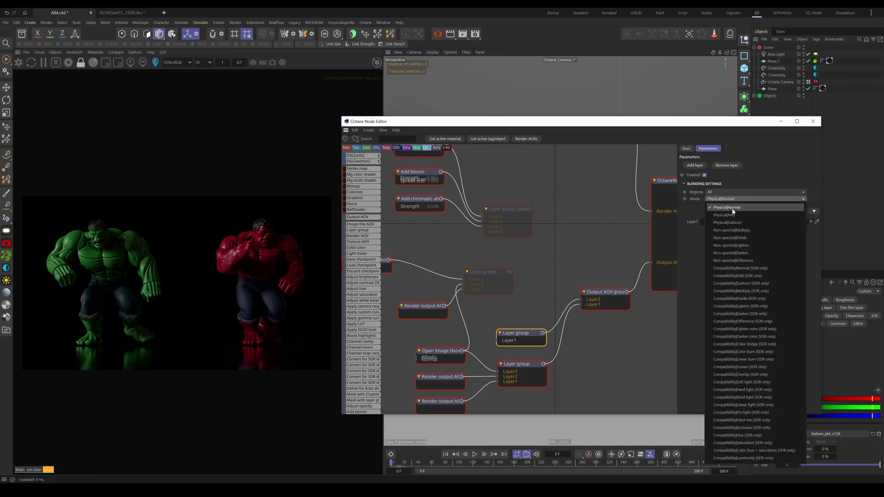
click(733, 217)
click(729, 198)
click(728, 208)
- Delete the old disabled layer group and shift its leftover Render output AOV node slightly
middle_drag(508, 337, 533, 333)
click(522, 278)
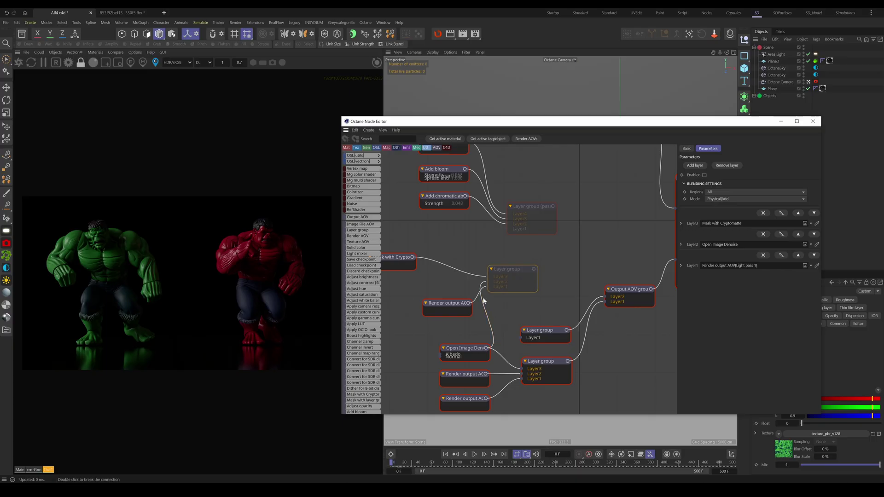
drag(517, 276, 518, 276)
key(Delete)
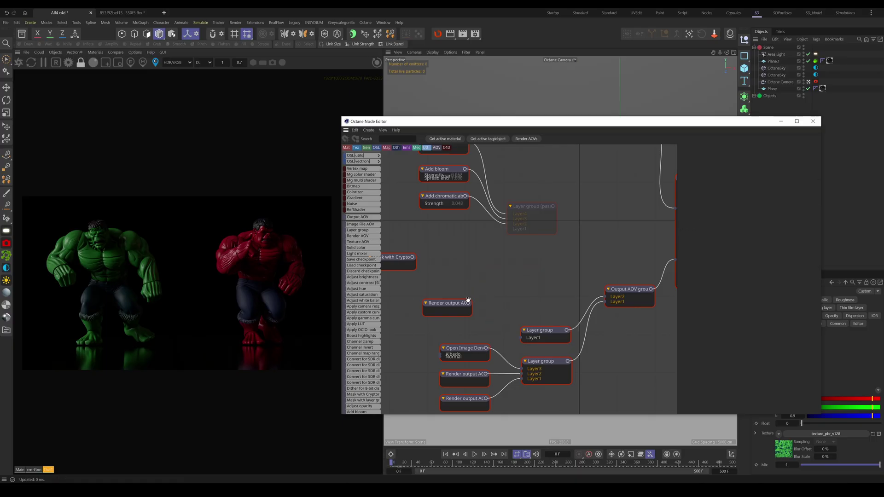
drag(466, 299, 473, 306)
- Connect a new Render AOV node to the new layer group's Layer1, set it to Light pass 1, and compare Out1 with the main render
click(528, 338)
drag(521, 337, 497, 338)
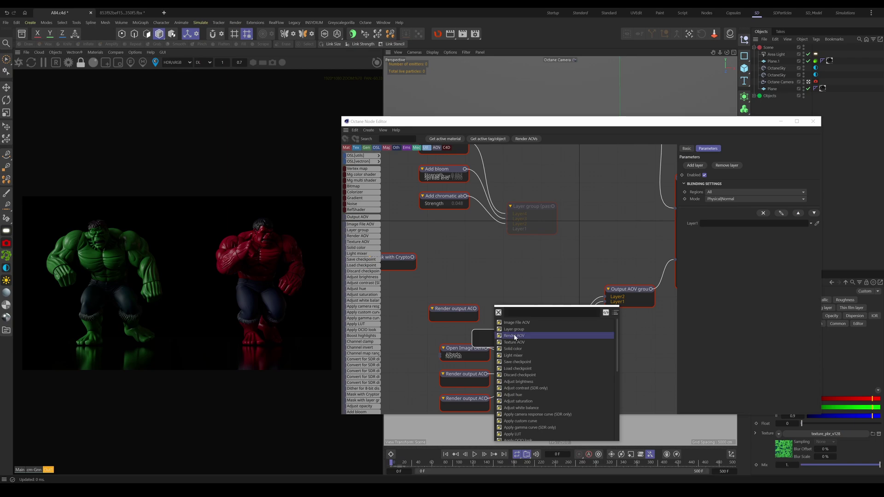
click(514, 336)
drag(460, 310, 474, 299)
drag(493, 330, 471, 321)
click(724, 173)
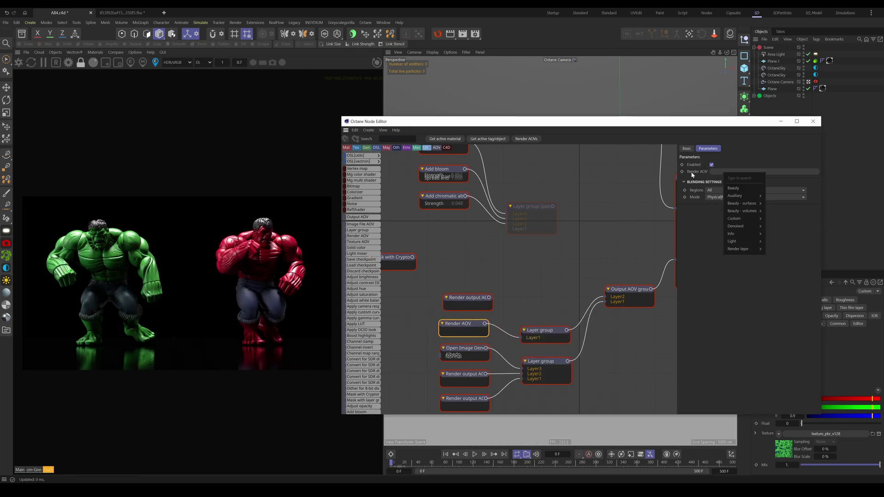
mouse_move(745, 241)
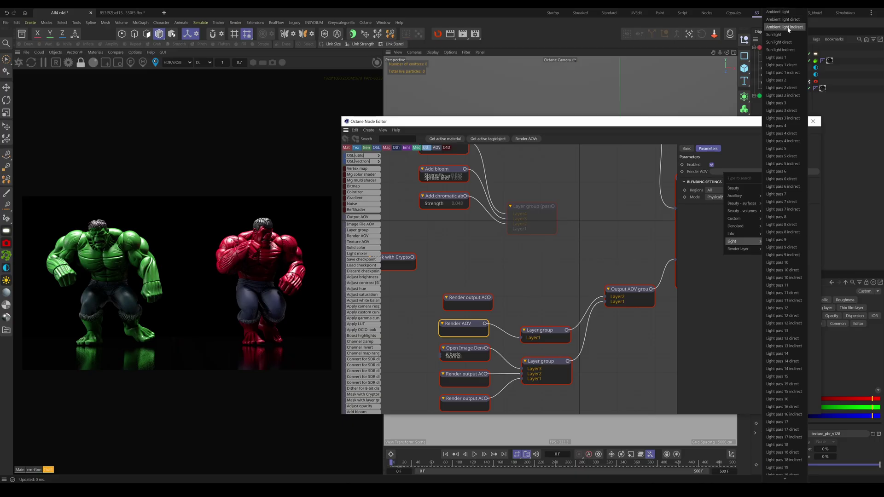
click(783, 58)
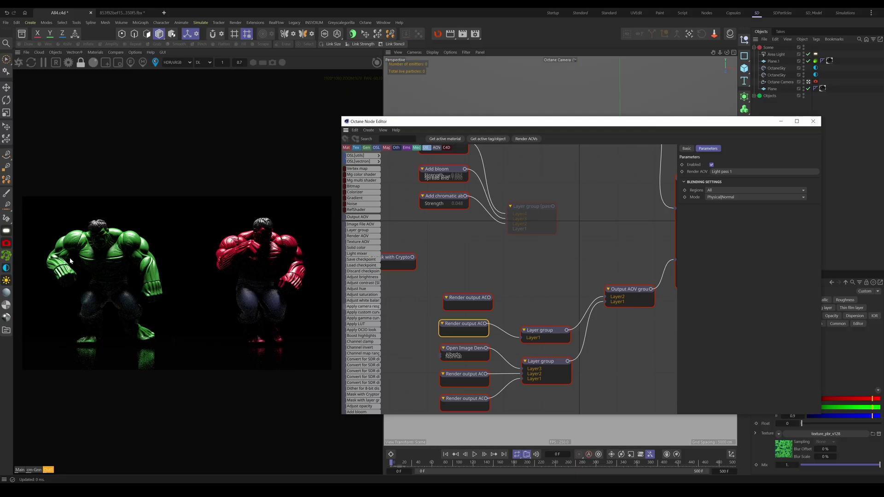
click(20, 470)
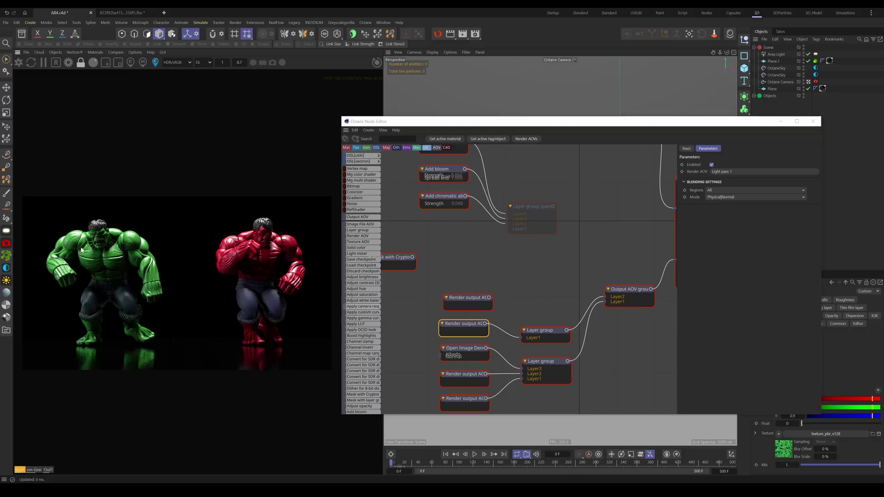
click(51, 470)
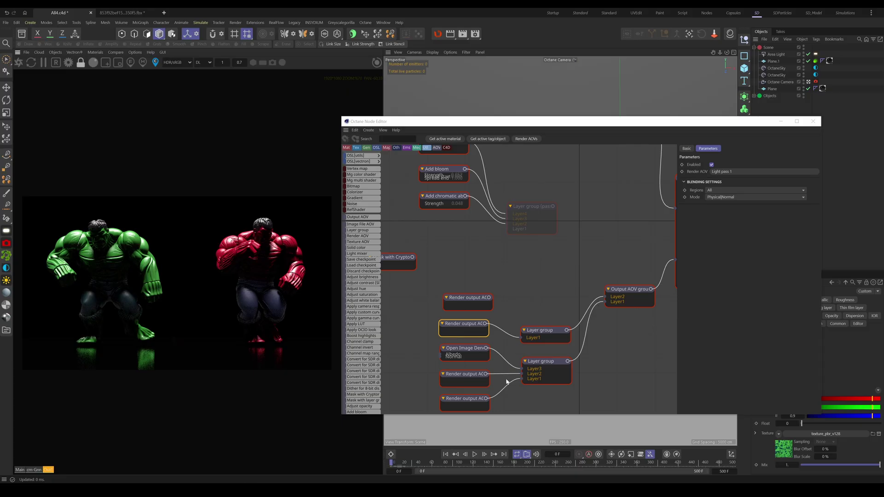
- Set the Light pass 1 layer group's blend mode to Physical|Add and compare the main render with Out1
middle_drag(506, 382, 512, 367)
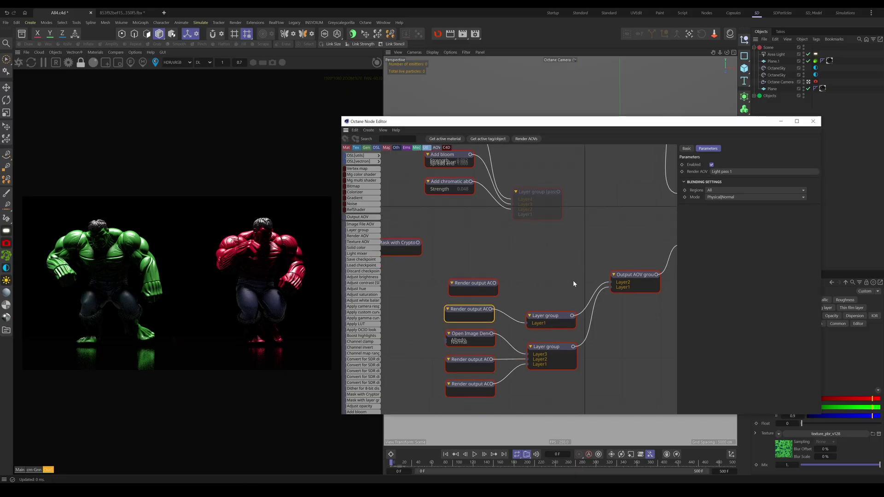
drag(549, 315, 550, 312)
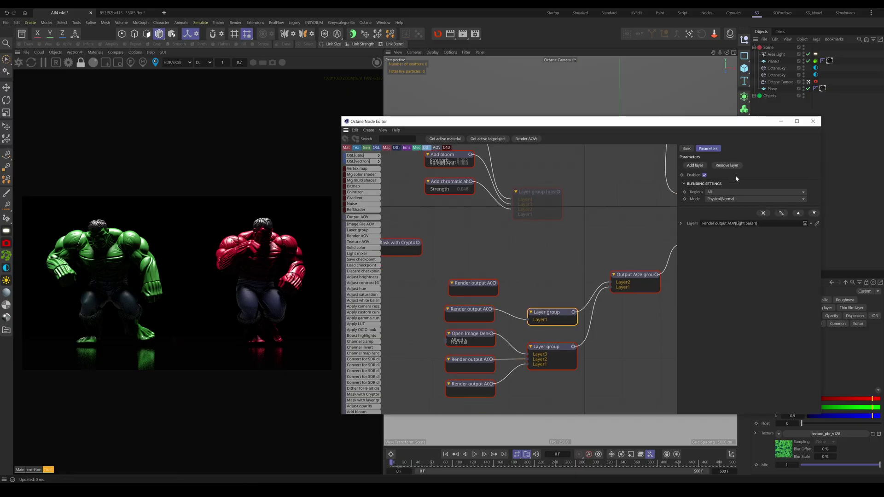
click(727, 200)
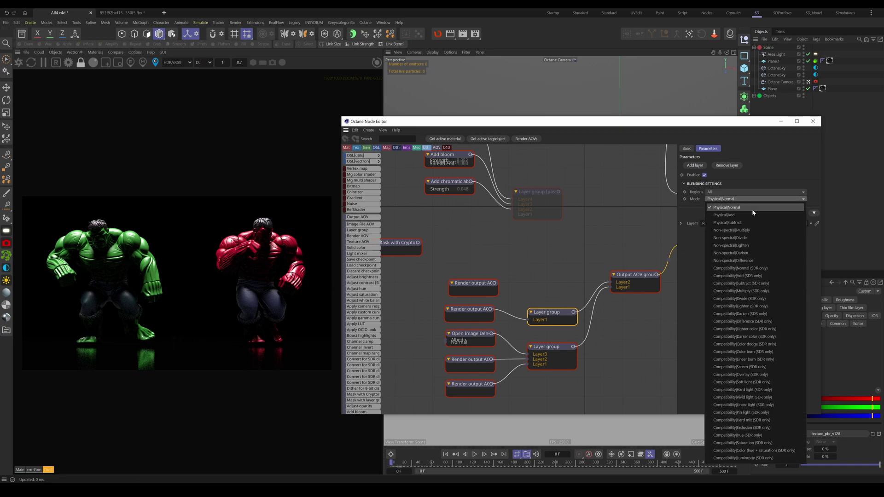
click(743, 216)
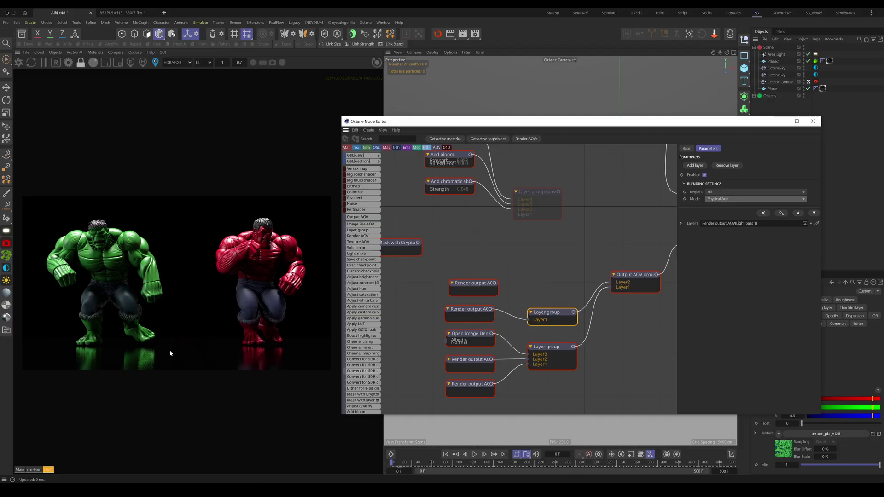
click(20, 470)
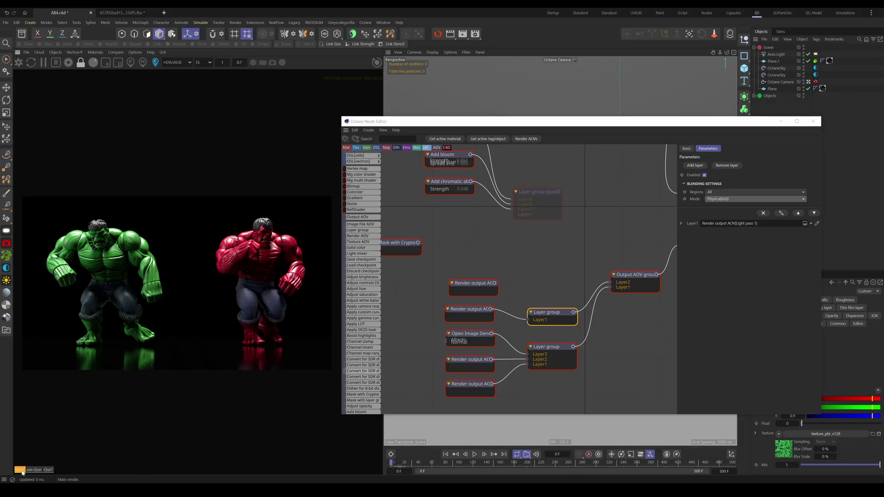
click(54, 470)
- Move the Light pass 1 nodes and the Ambient light layer group nodes up to separate them into two clusters
drag(422, 277, 559, 300)
drag(434, 335, 551, 393)
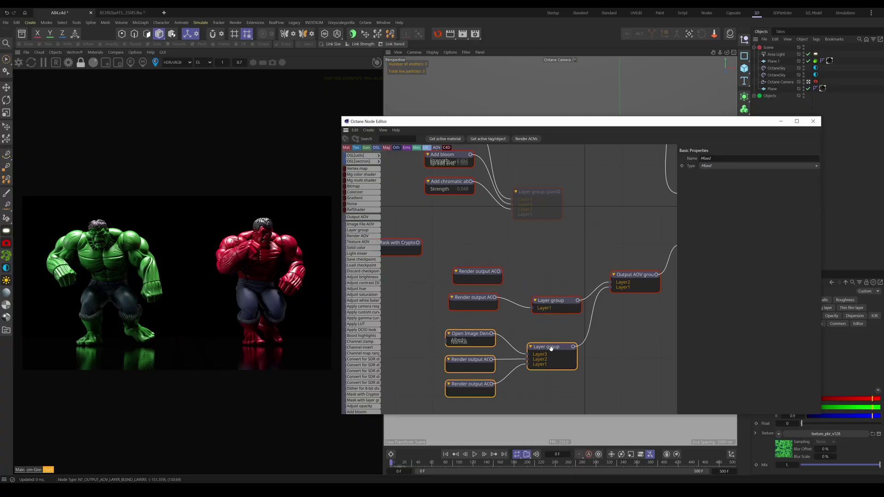
drag(550, 348, 550, 344)
click(580, 355)
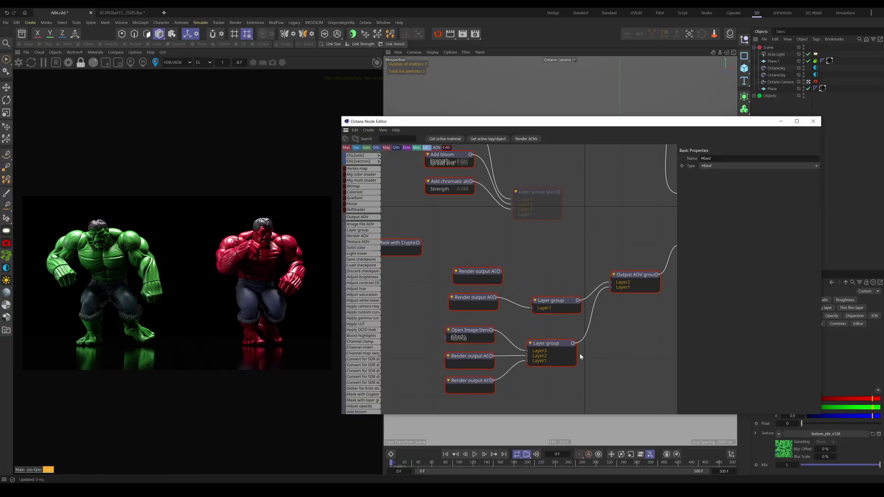
- Test the lighting layers by temporarily disabling the Ambient light AOV and disconnecting Light pass 1, restoring both
click(478, 357)
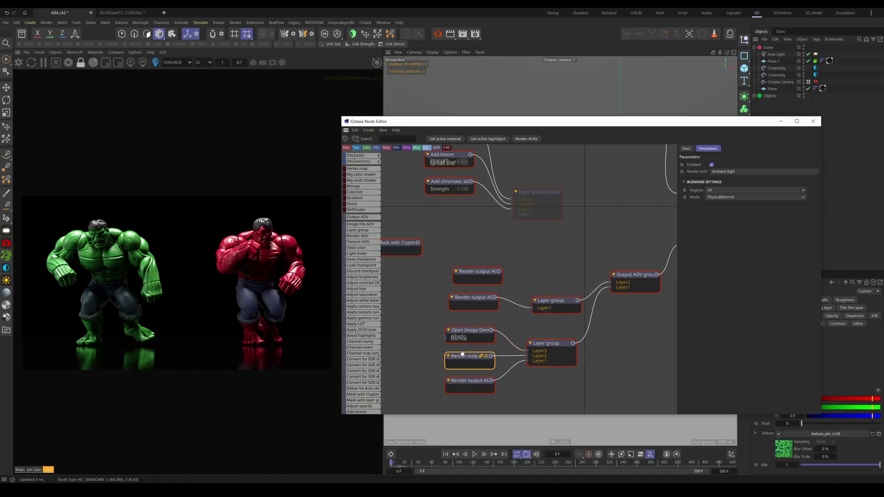
click(711, 165)
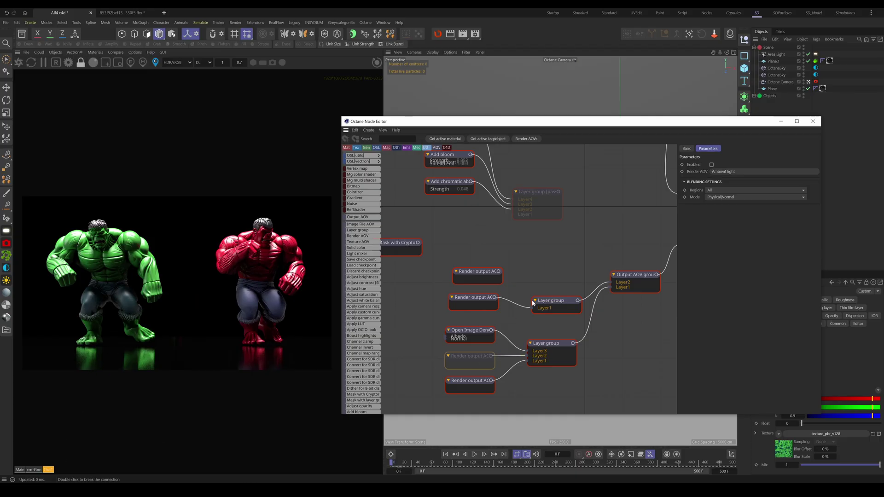
drag(531, 308, 505, 313)
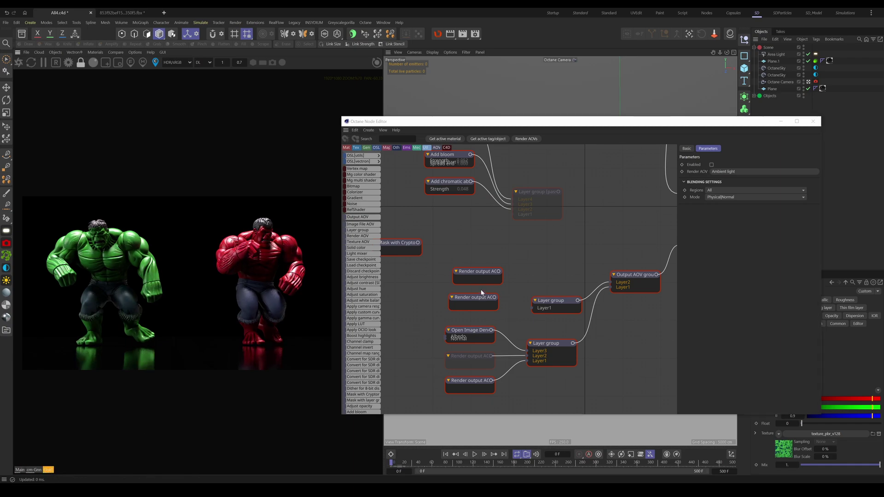
drag(495, 297, 533, 308)
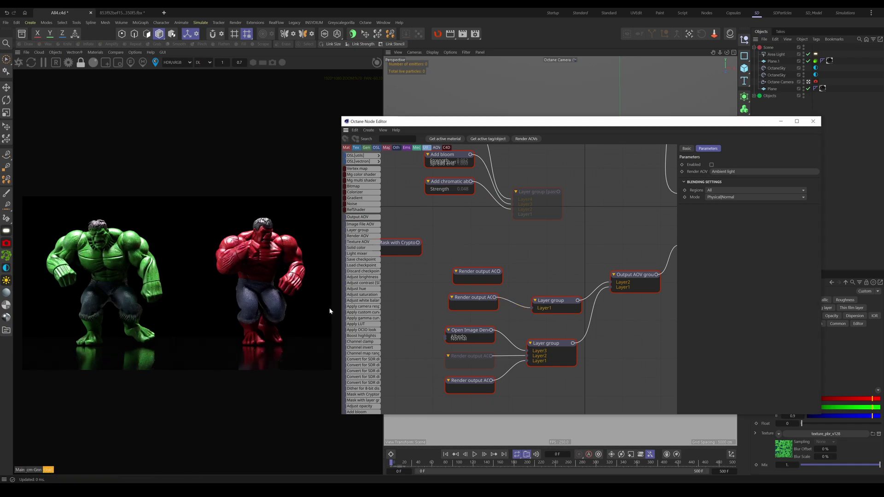
click(479, 356)
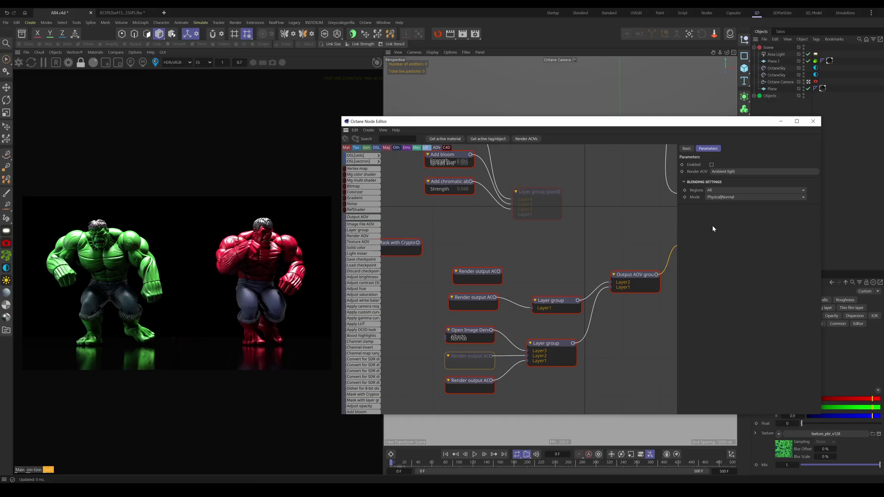
click(712, 164)
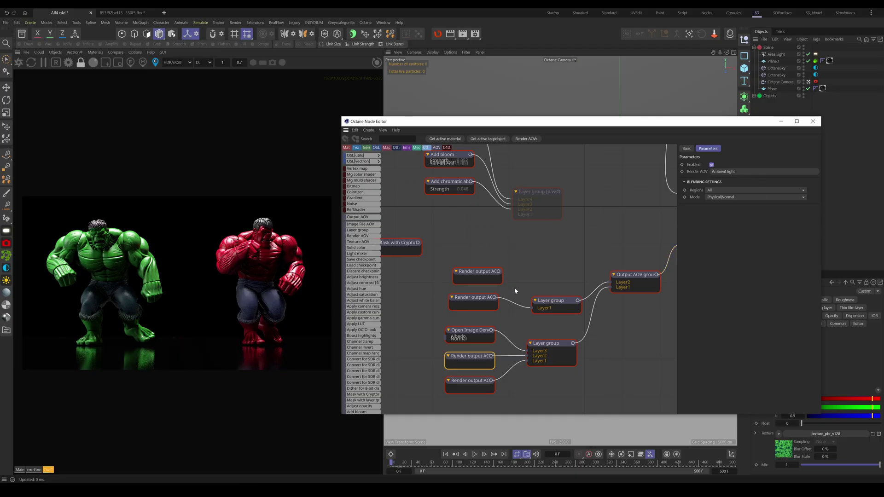
- Add a second layer to the Light pass 1 layer group and connect the existing Open Image Denoise node to it
click(551, 301)
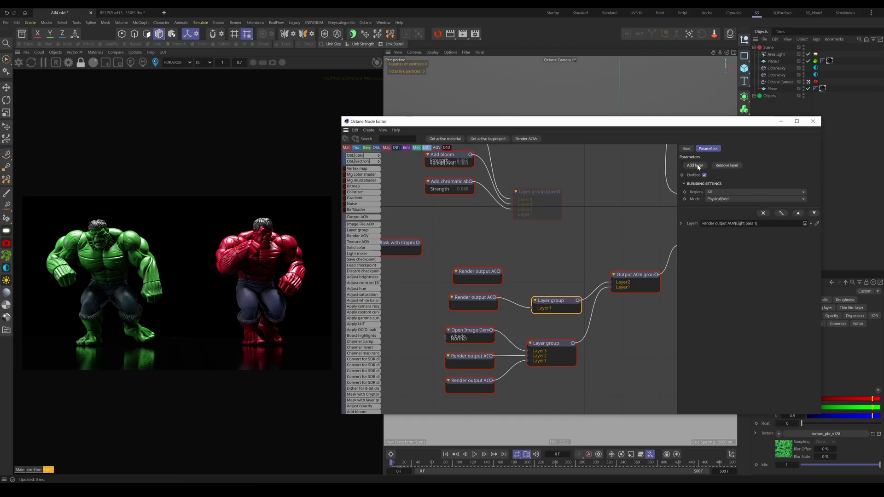
click(698, 166)
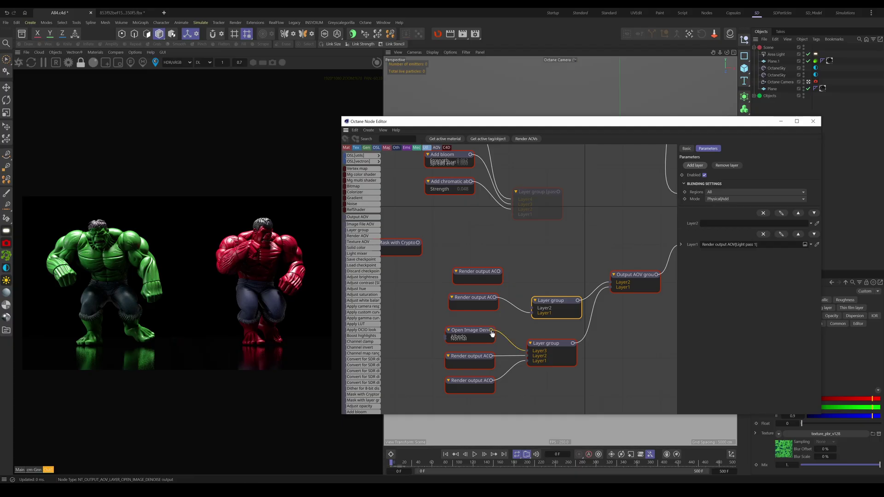
drag(492, 332, 533, 307)
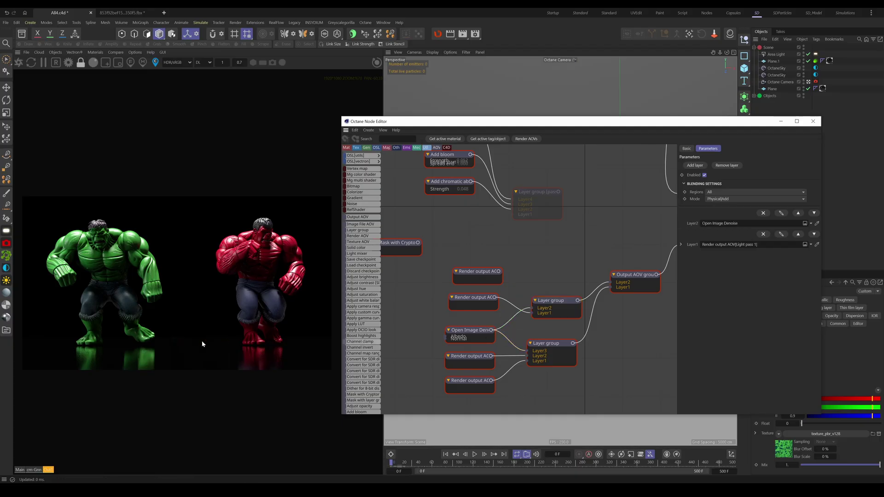
scroll(137, 367, up, 7)
drag(137, 367, 168, 323)
scroll(221, 293, down, 8)
scroll(173, 321, down, 1)
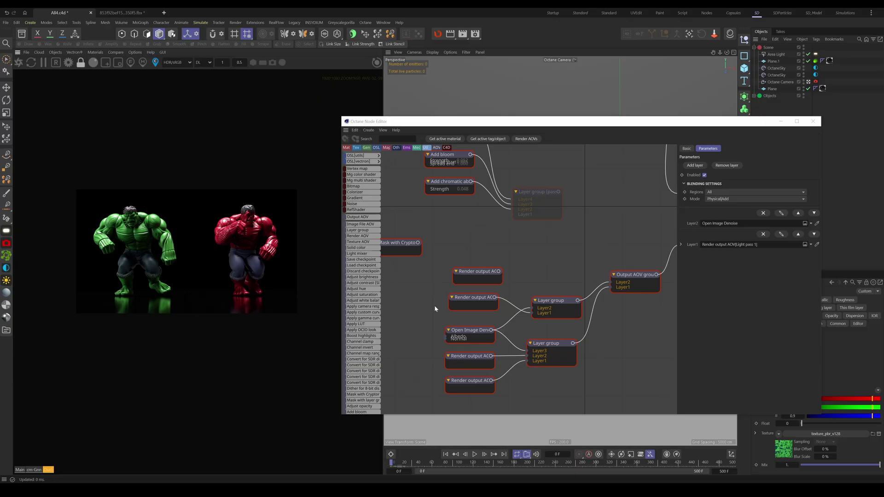
- Compare the main render with Out1 to check the denoised Light pass 1 result
click(551, 299)
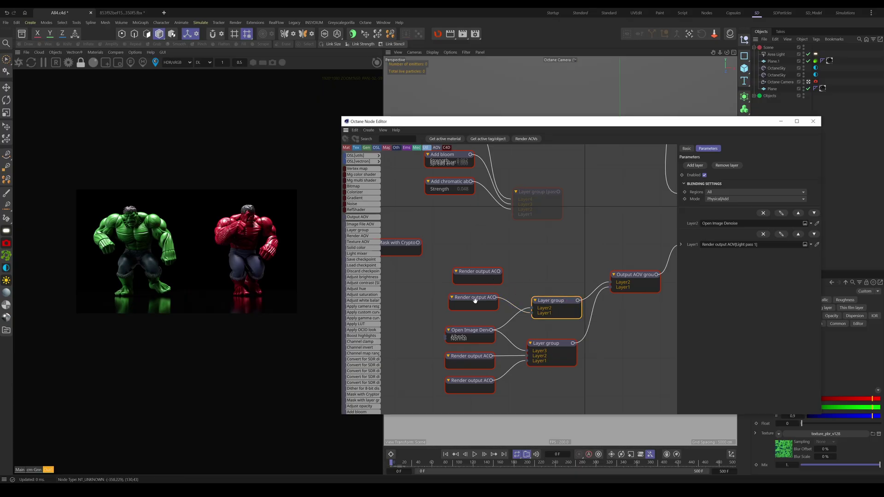
click(21, 470)
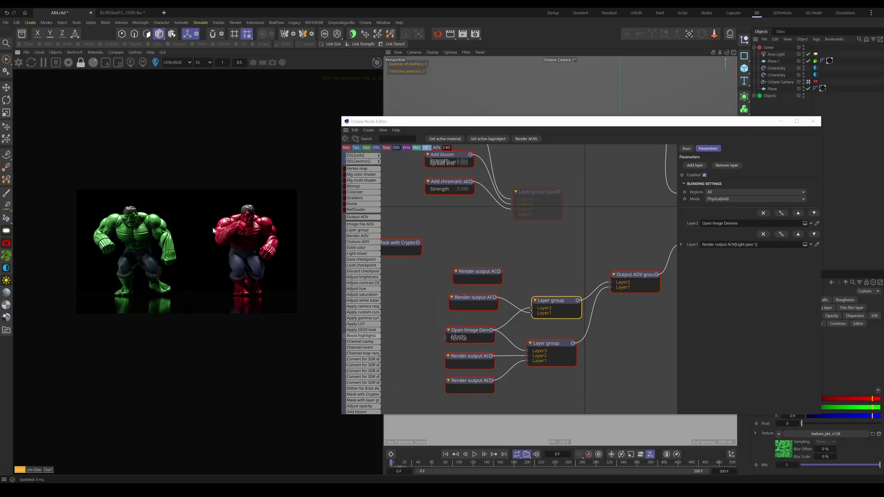
click(48, 470)
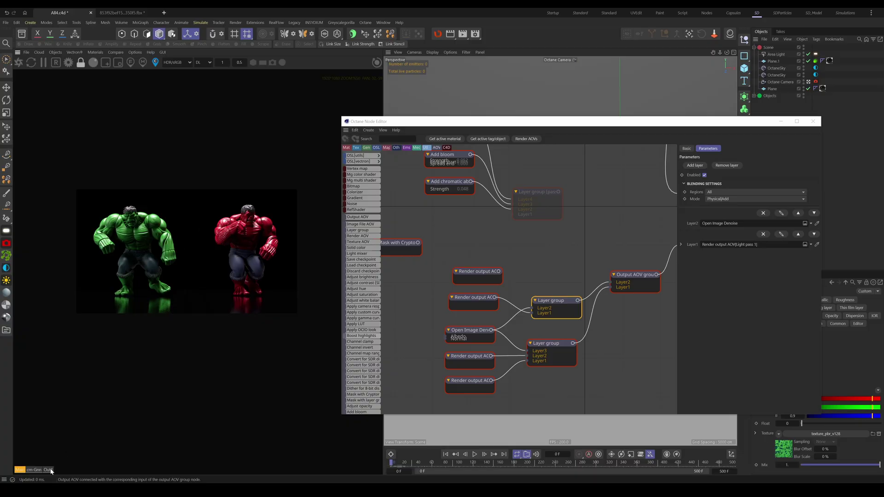
- Add a third layer to the Light pass 1 layer group and connect a new Mask with Cryptomatte node to it
click(707, 185)
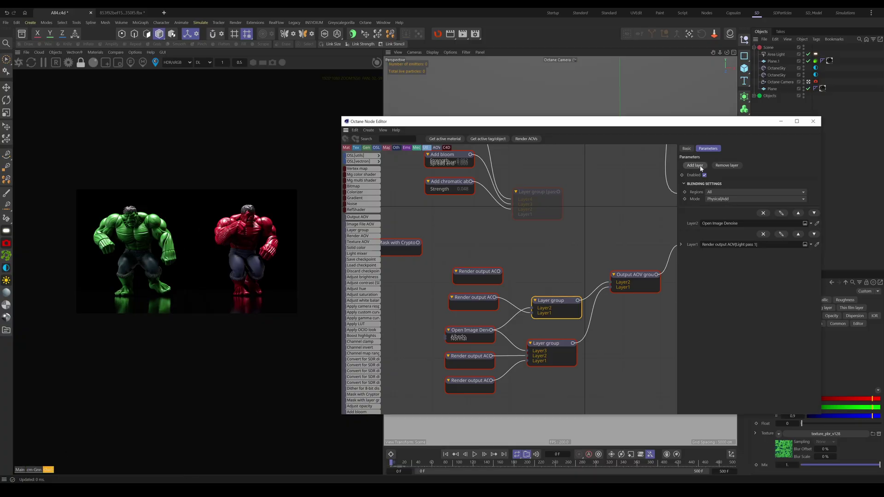
click(700, 166)
drag(532, 307, 536, 272)
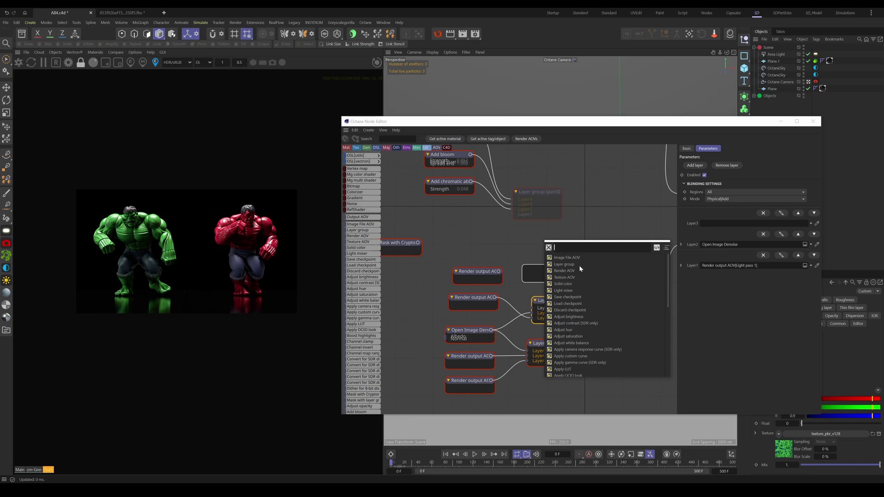
text(MAS)
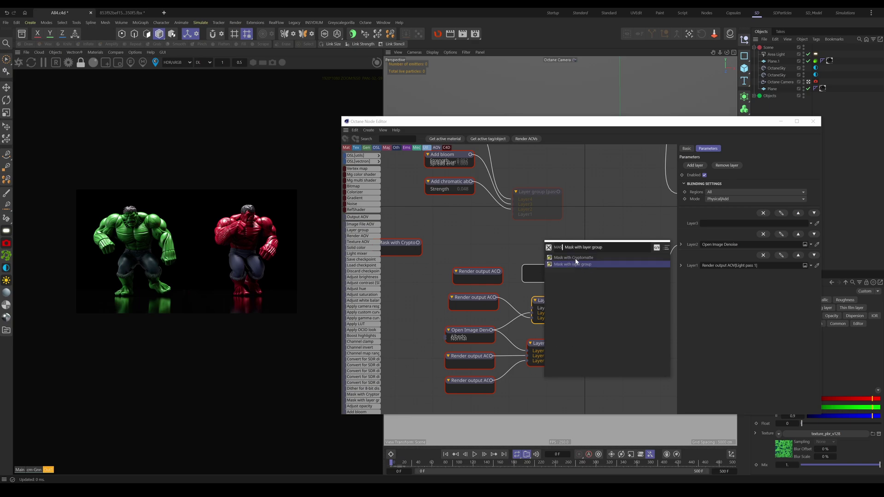
click(570, 257)
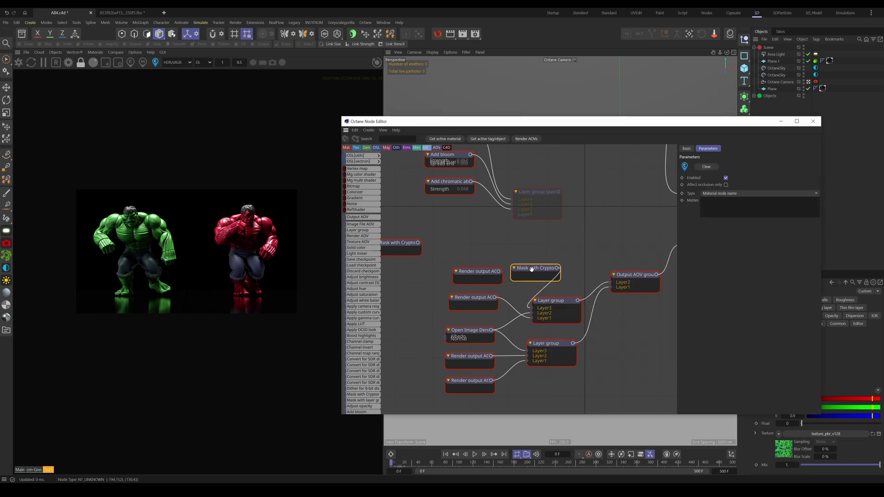
- Delete the unconnected Render output AOV and old Cryptomatte mask nodes, and place the new mask above the Light pass 1 node
drag(529, 269, 475, 250)
click(466, 274)
key(Delete)
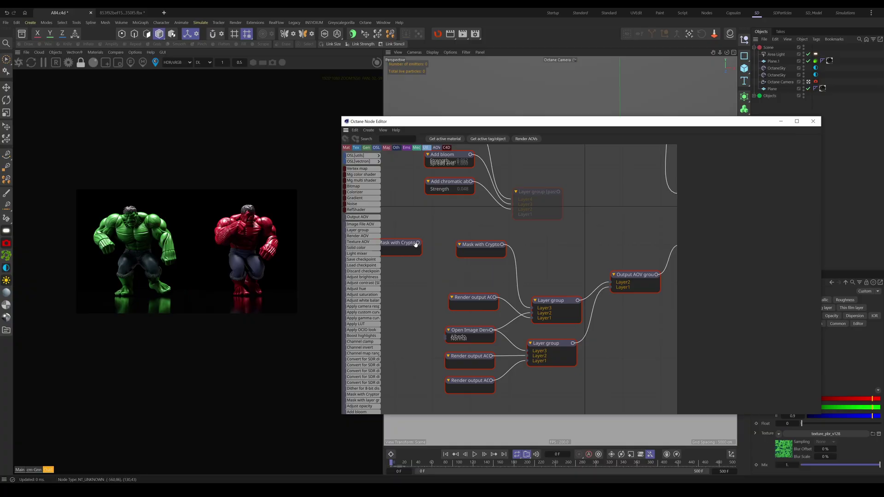
drag(411, 241, 424, 254)
key(Delete)
drag(480, 247, 469, 270)
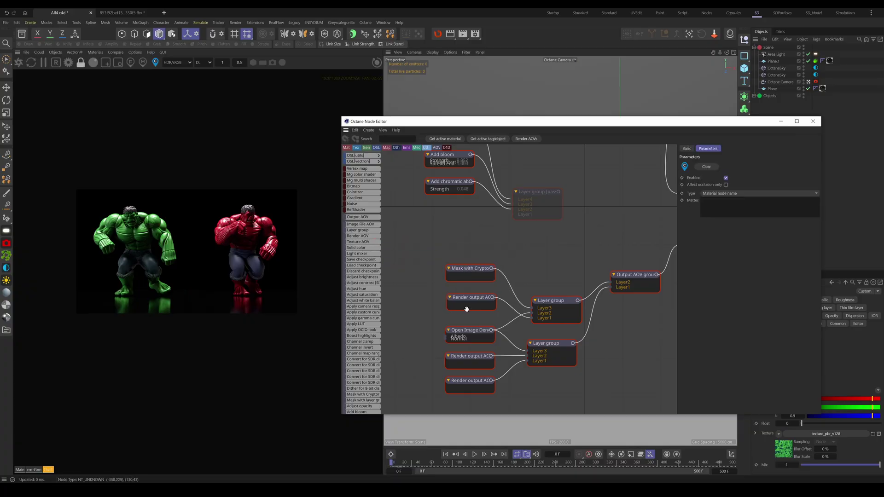
drag(468, 304, 466, 304)
- Check the Crypto type setting of the Cryptomatte render AOV connected to the OctaneRender node
click(474, 276)
middle_drag(520, 286, 487, 301)
middle_drag(601, 240, 531, 303)
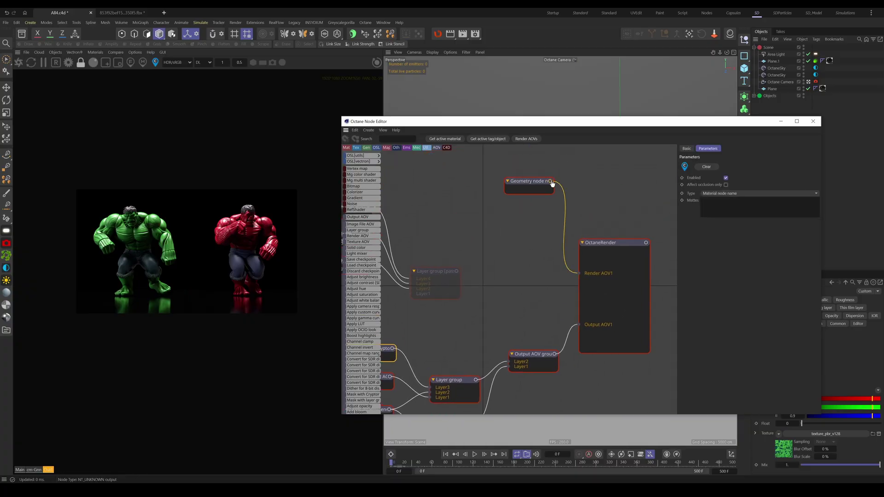
click(534, 184)
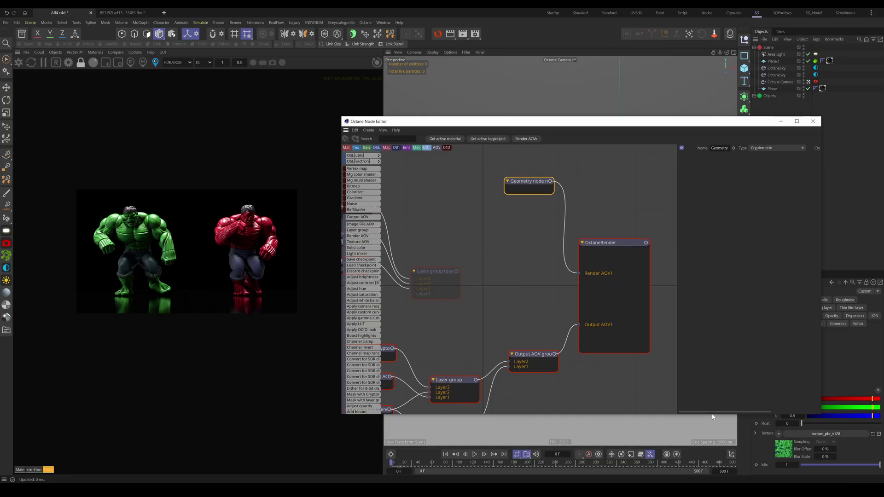
drag(712, 415, 760, 413)
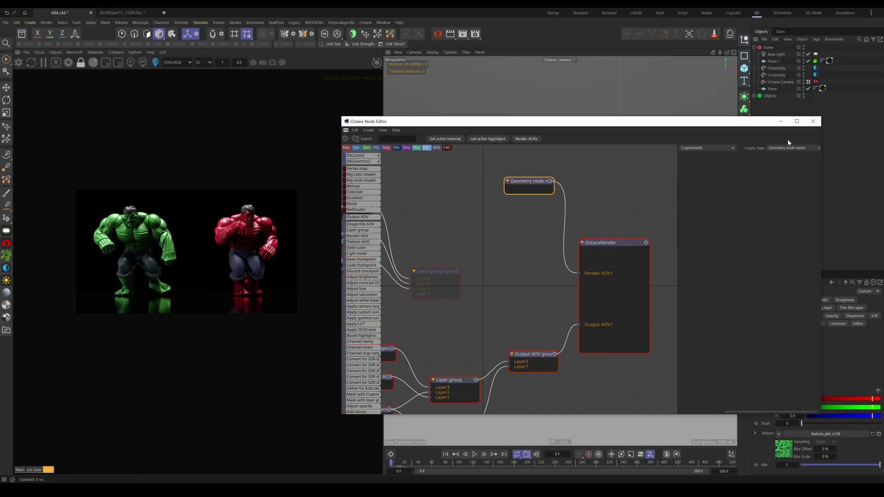
drag(737, 410, 759, 411)
click(791, 148)
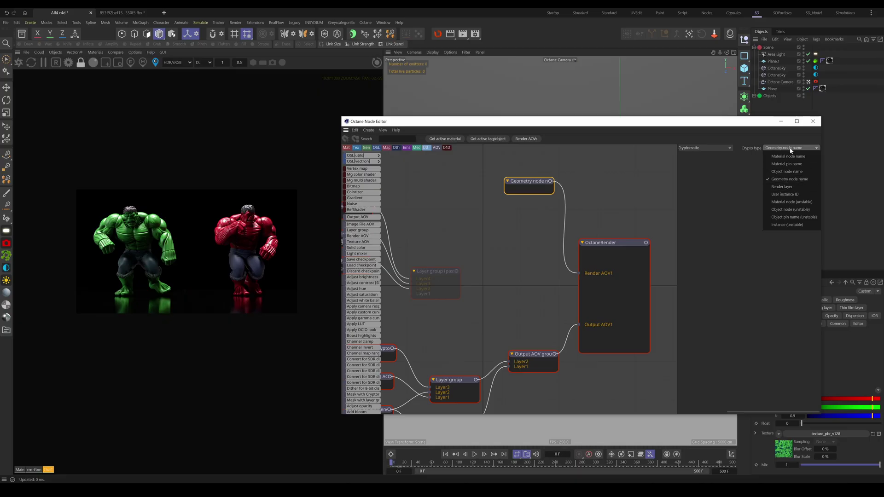
click(732, 169)
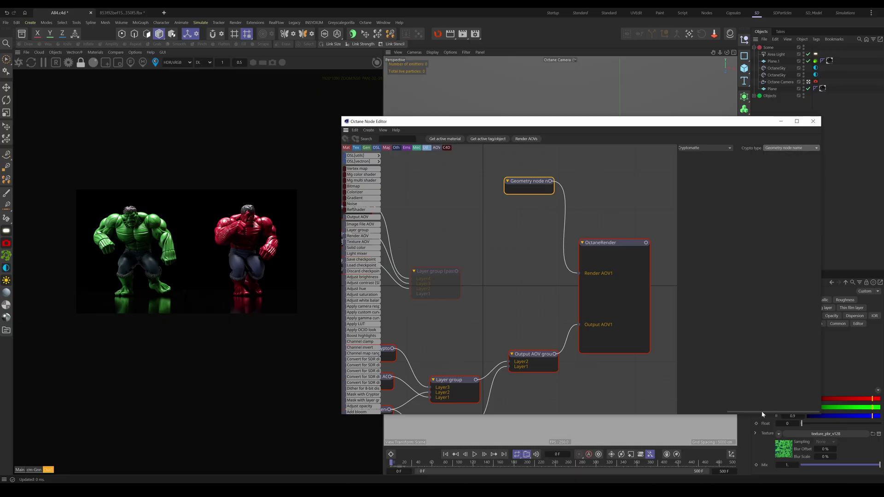
drag(766, 411, 718, 411)
- Set the Light pass 1 Cryptomatte mask's type to Geometry node name
middle_drag(485, 319, 587, 261)
click(460, 289)
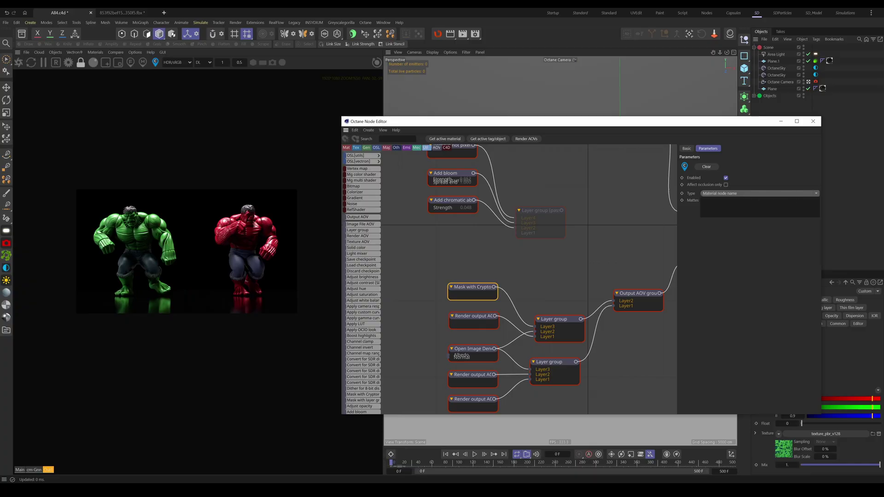
click(816, 194)
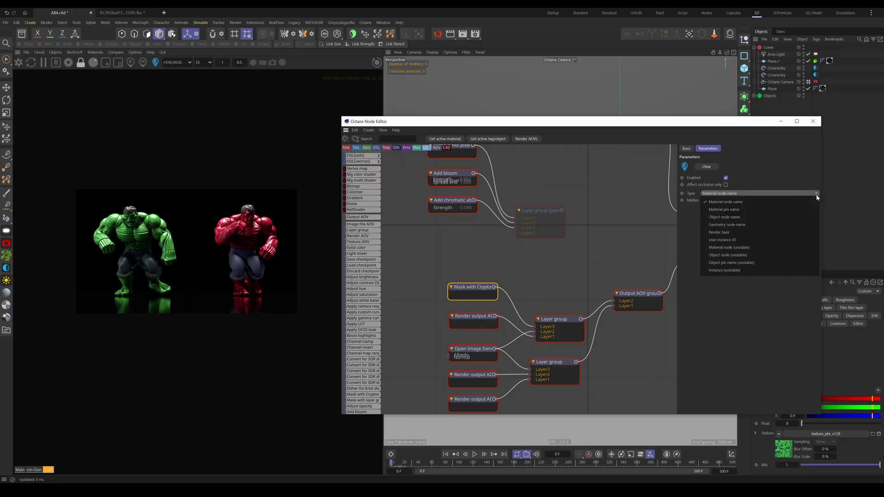
click(742, 225)
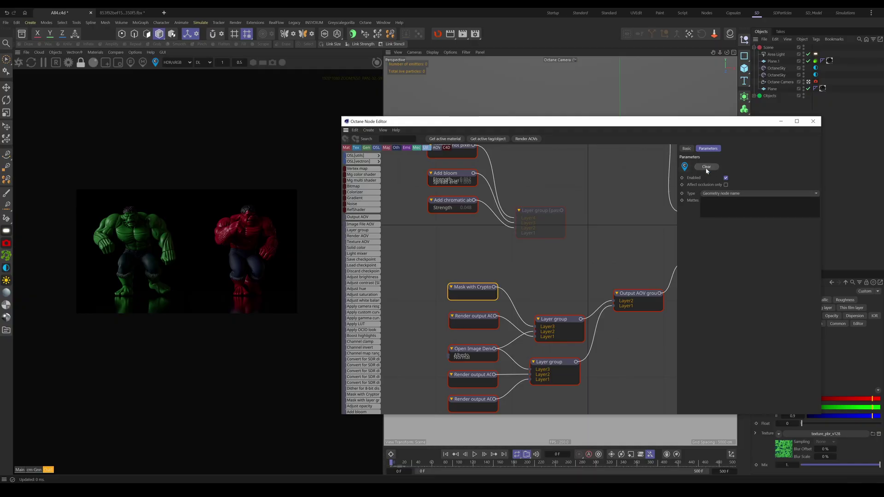
- Pick the red figure and the green figure in the render as the Cryptomatte mask's mattes
click(685, 168)
click(155, 63)
click(685, 167)
click(684, 168)
click(155, 63)
click(245, 232)
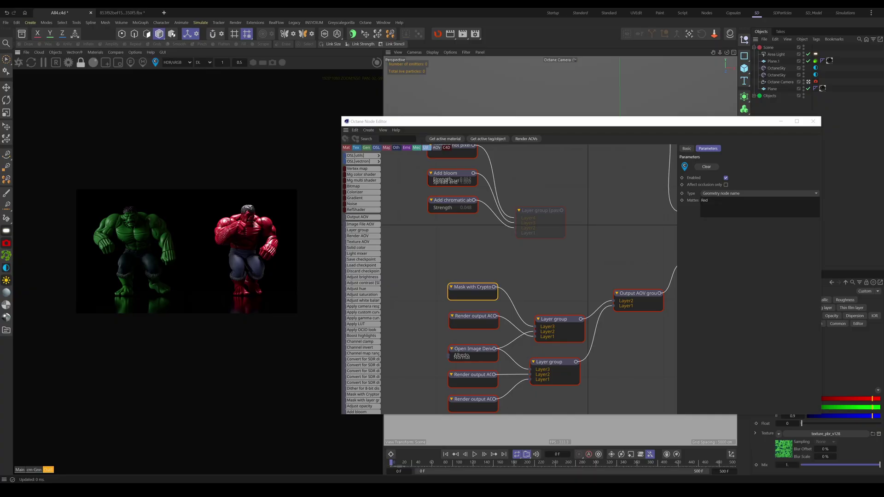
click(678, 210)
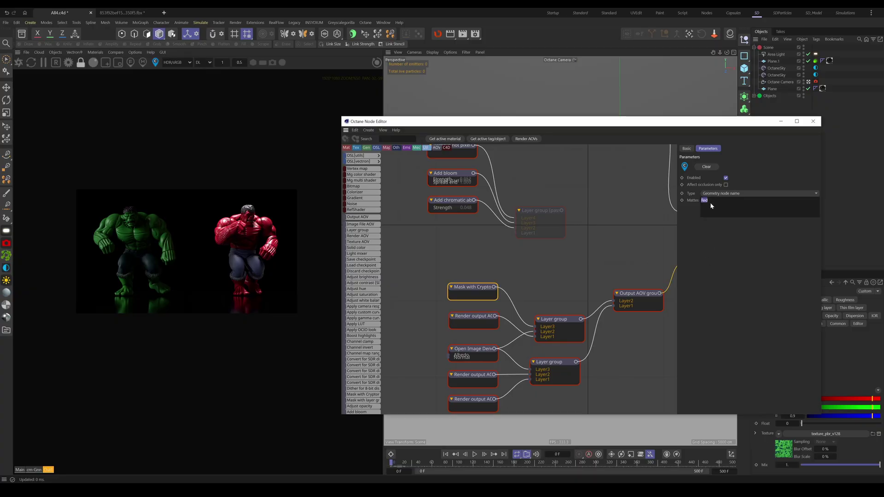
click(157, 243)
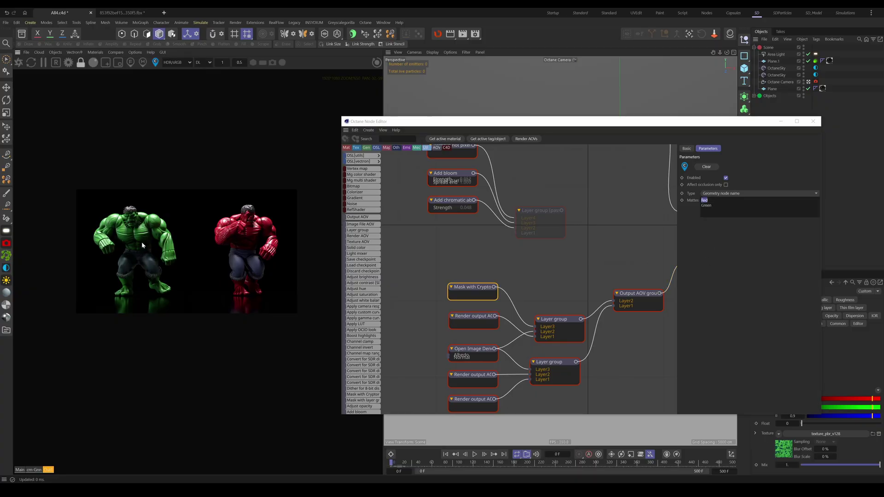
- Toggle the Green and Red figures in and out of the mask's mattes to test the light pass on each
click(141, 237)
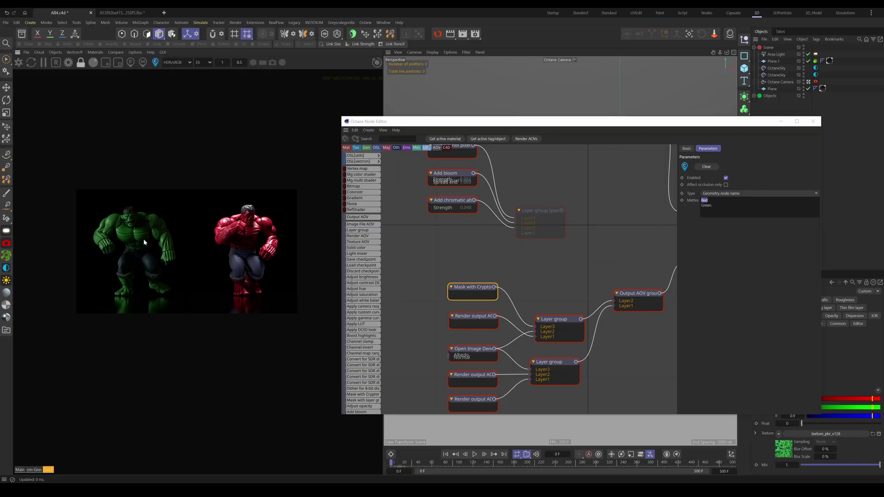
click(144, 240)
click(253, 230)
click(253, 231)
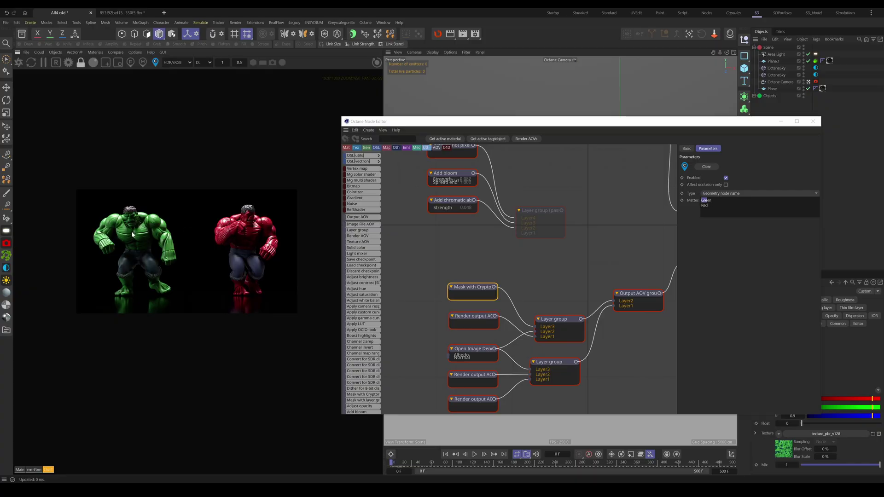
click(232, 228)
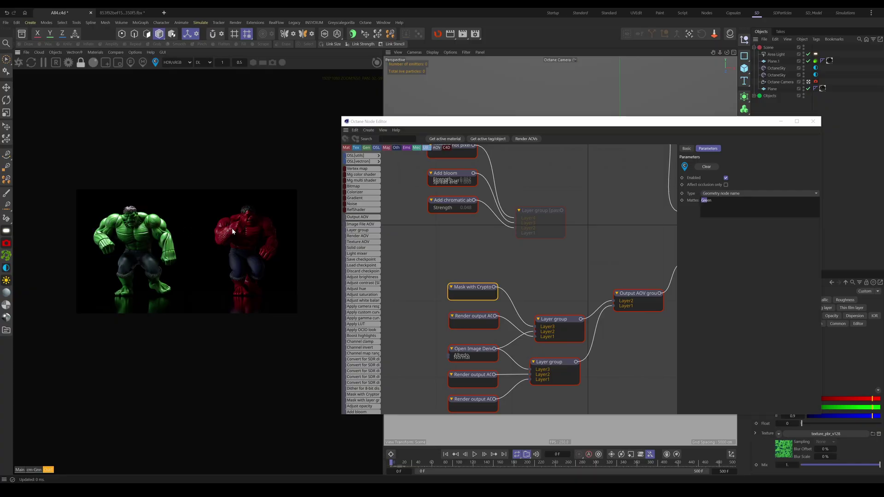
click(233, 230)
click(145, 228)
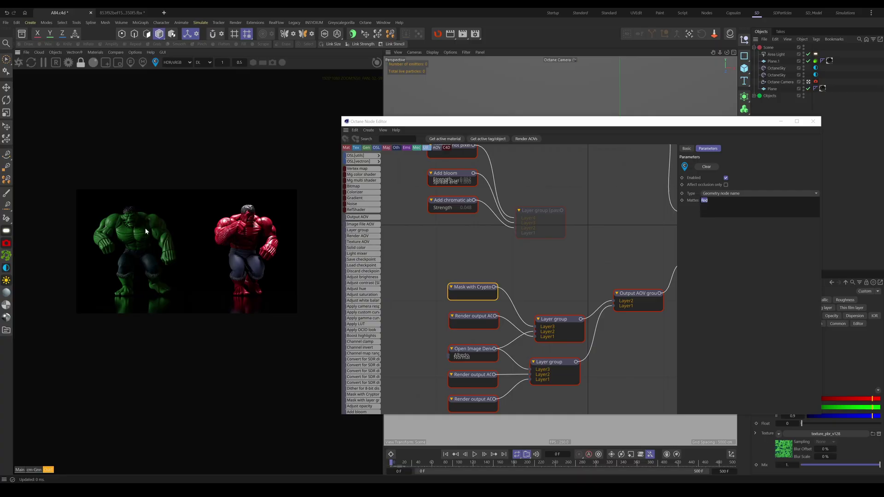
click(145, 227)
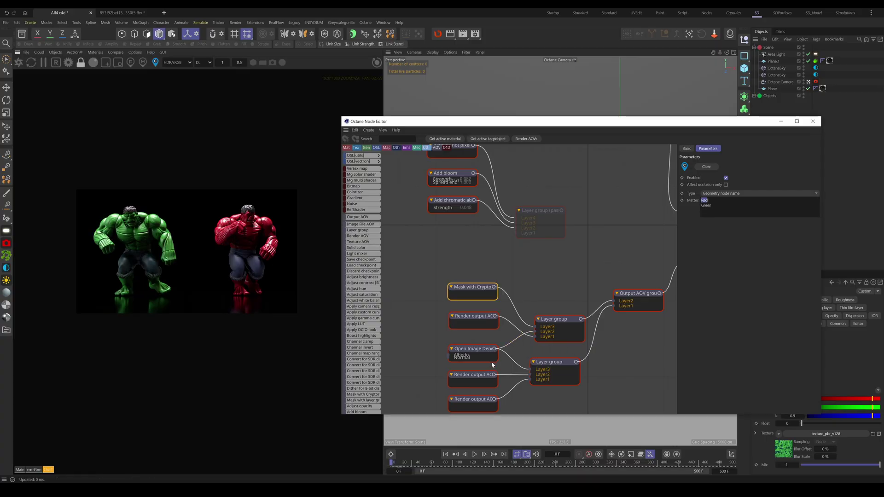
middle_drag(491, 363, 492, 348)
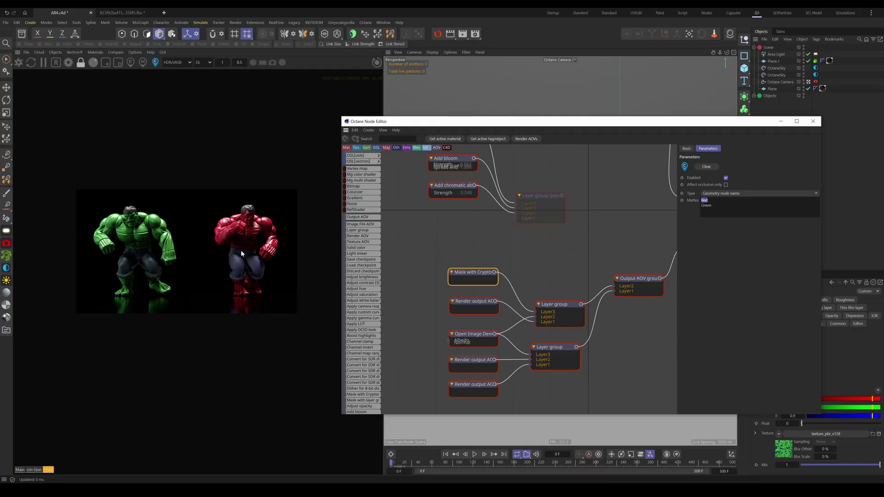
click(119, 231)
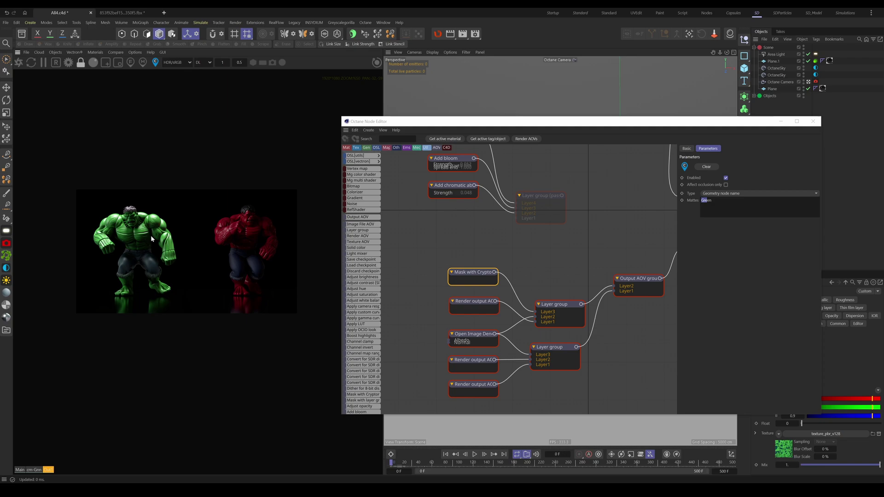
shift+click(249, 234)
ctrl+click(138, 233)
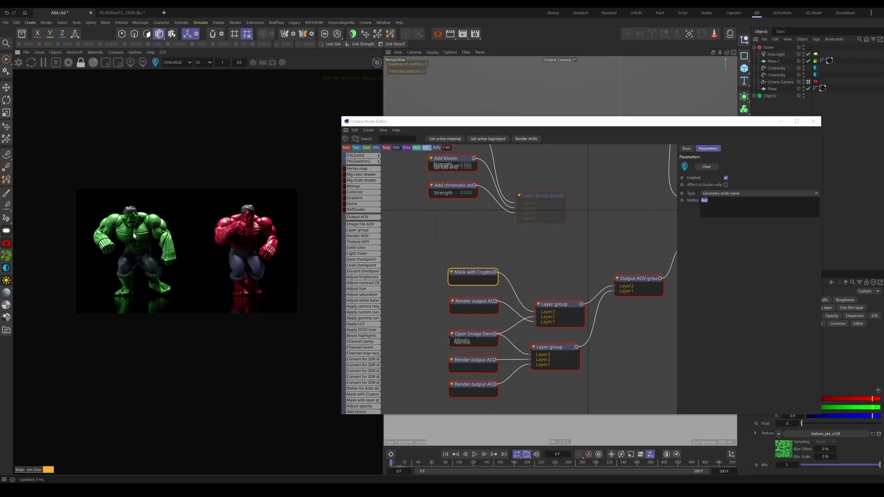
shift+click(138, 234)
- Remove the red figure from the Cryptomatte mask's mattes, keeping only Green
scroll(140, 265, up, 5)
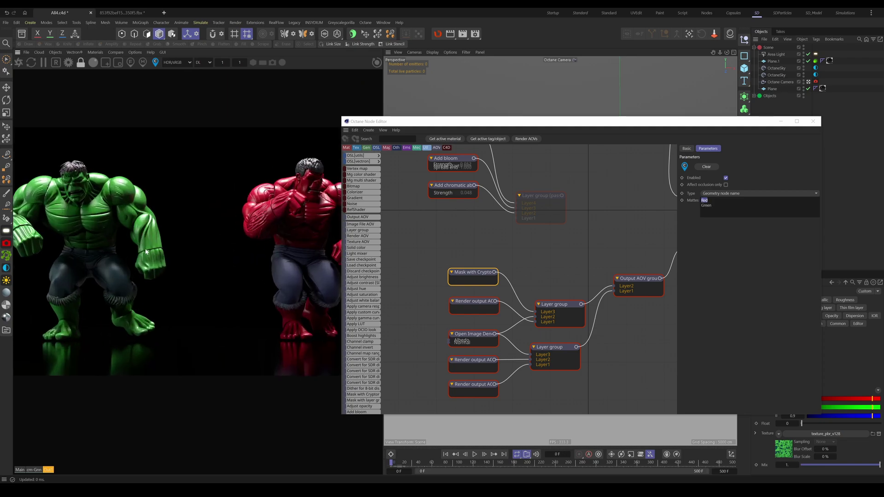
shift+click(176, 279)
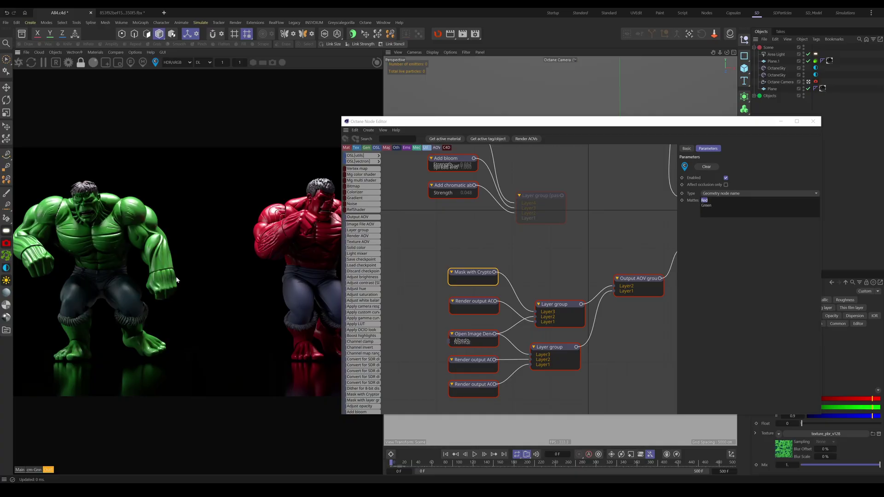
shift+click(328, 219)
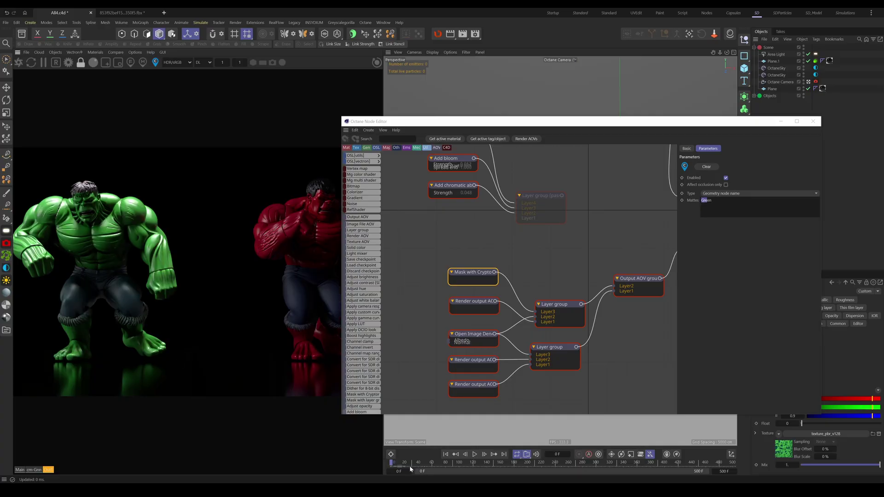
- Move the timeline to frame 173 and pick the red figure as the Cryptomatte mask's only matte instead of Green
drag(401, 464, 509, 463)
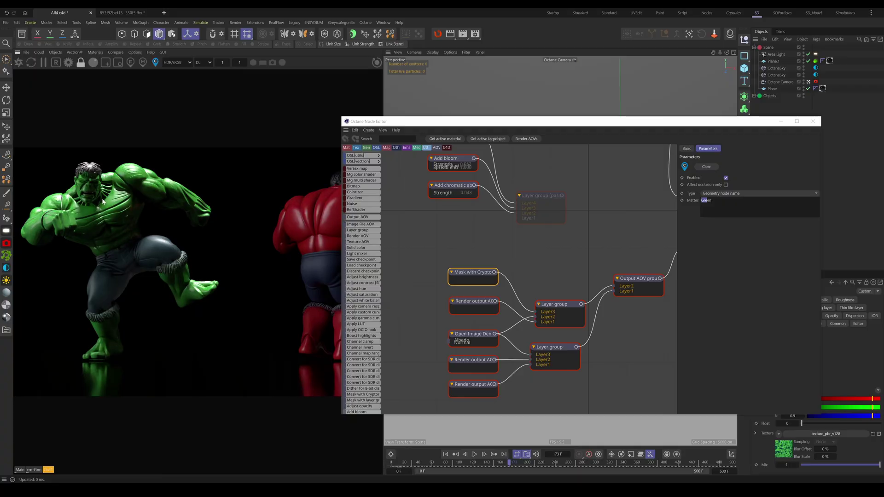
click(309, 236)
scroll(246, 254, down, 3)
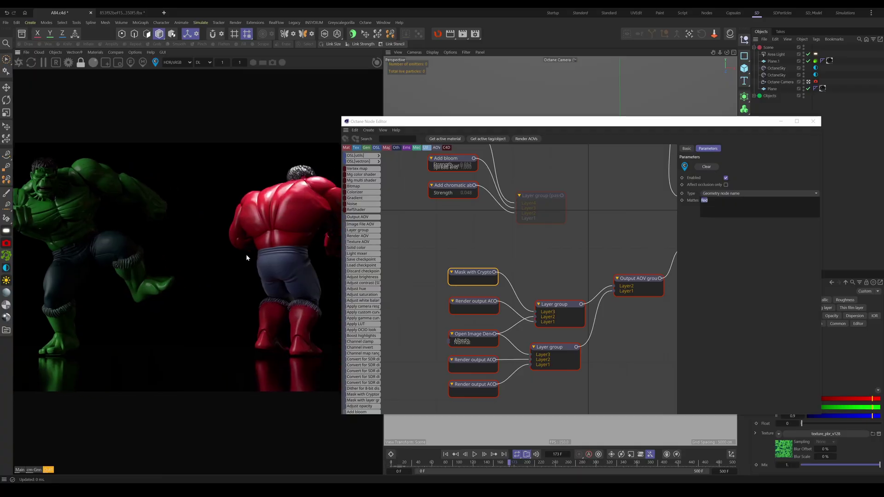
scroll(246, 254, down, 1)
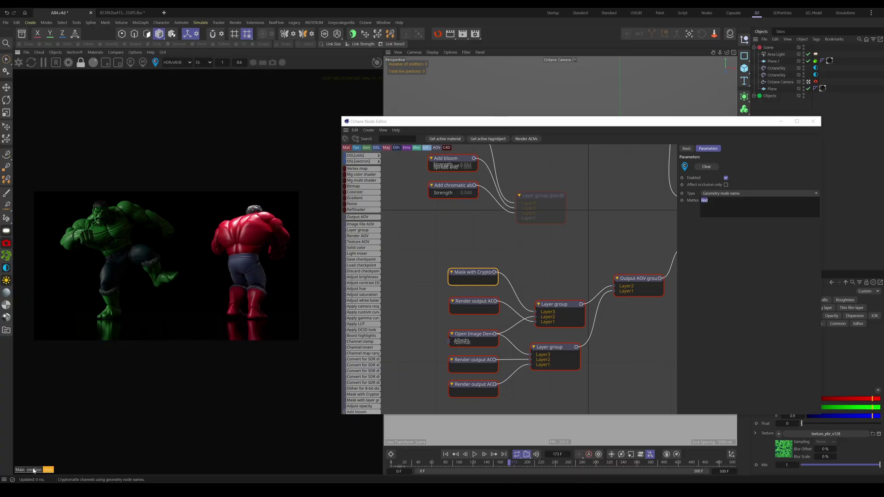
- Compare the Main render pass, the Cryptomatte pass and the Out1 output AOV in the live render
click(21, 470)
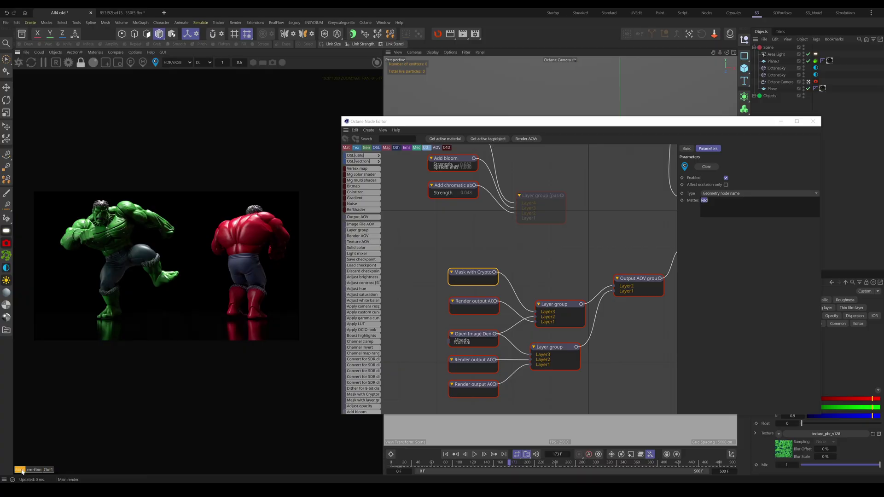
click(48, 470)
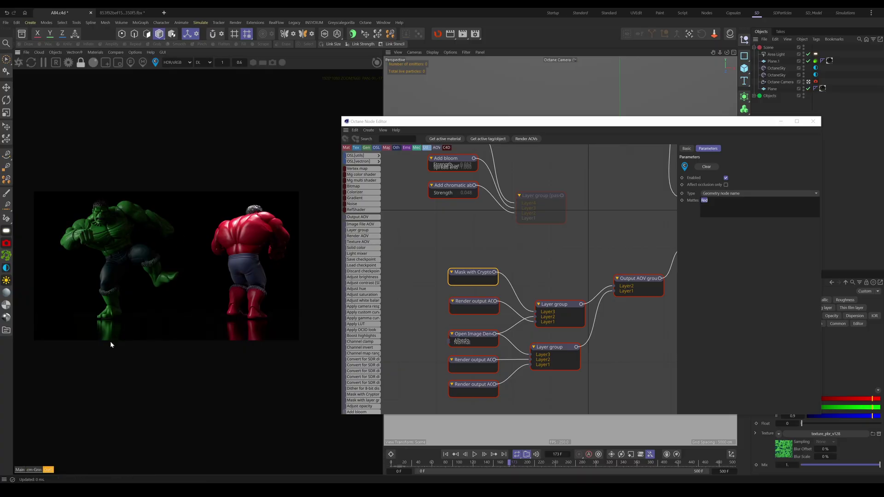
click(35, 470)
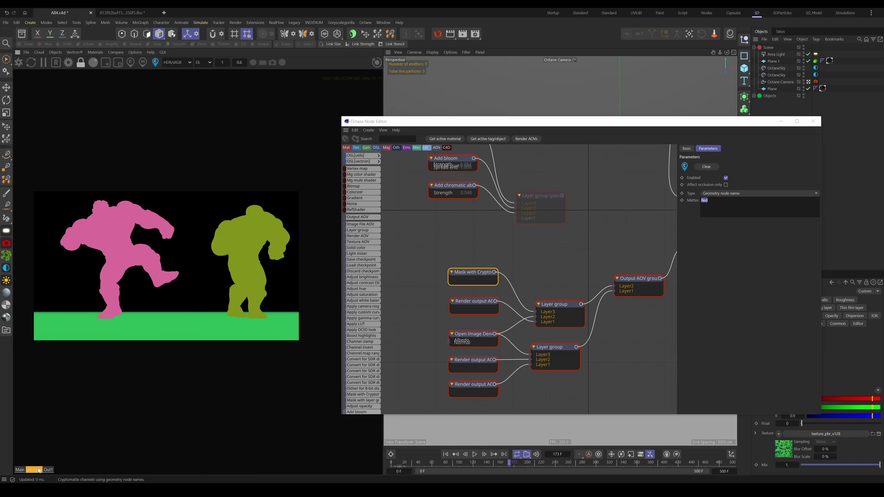
click(48, 470)
middle_drag(583, 233, 539, 278)
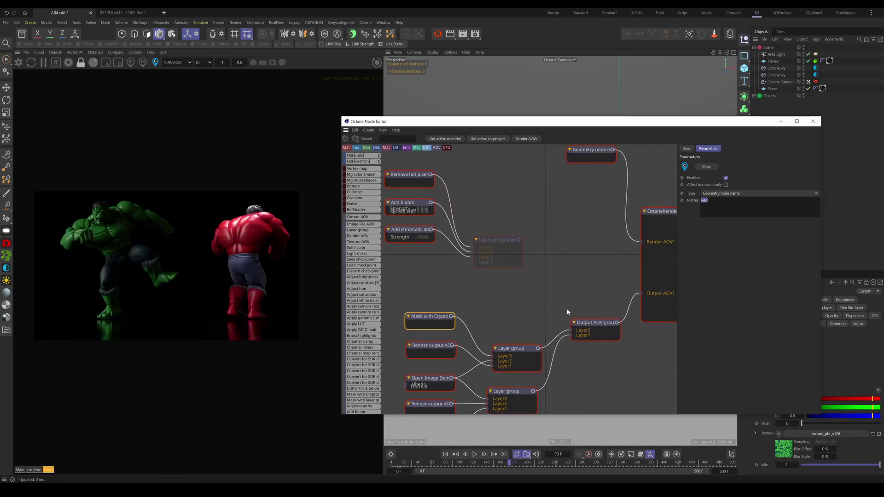
click(595, 323)
click(695, 165)
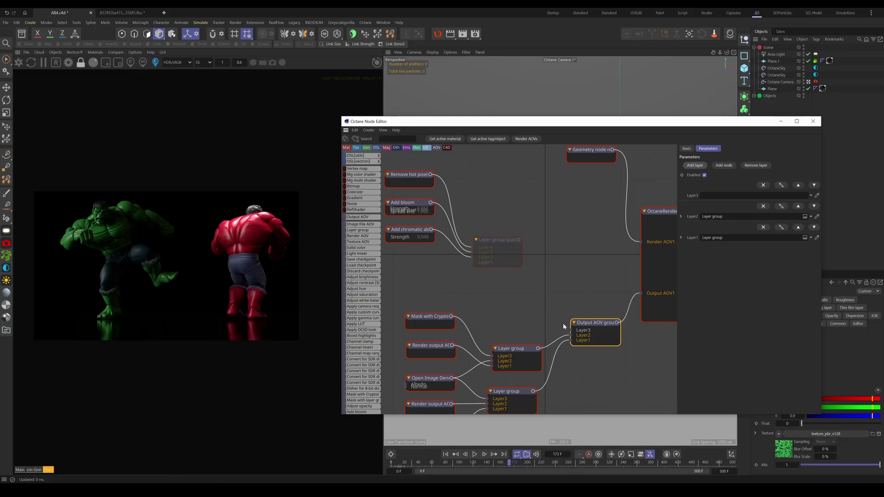
drag(565, 324, 558, 321)
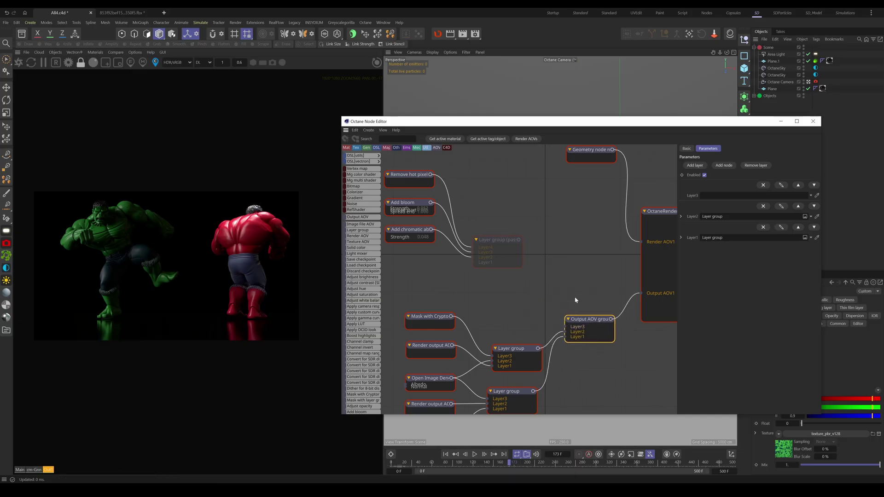
click(744, 168)
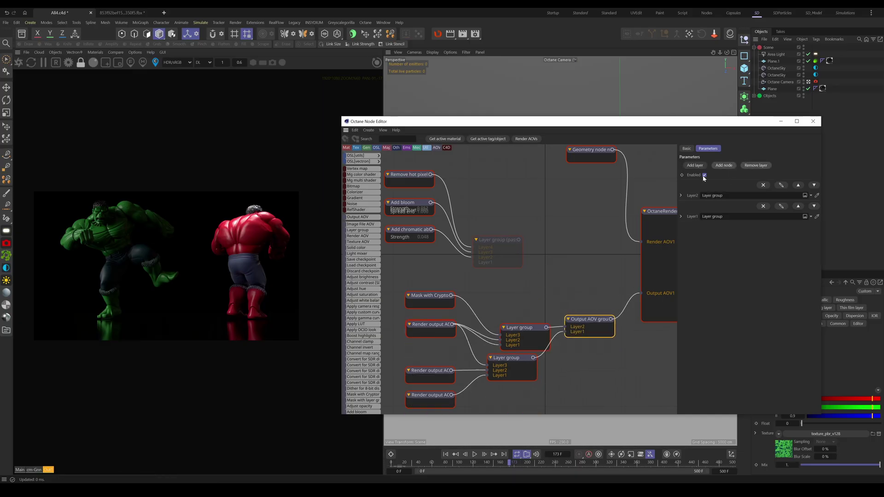
right_click(563, 318)
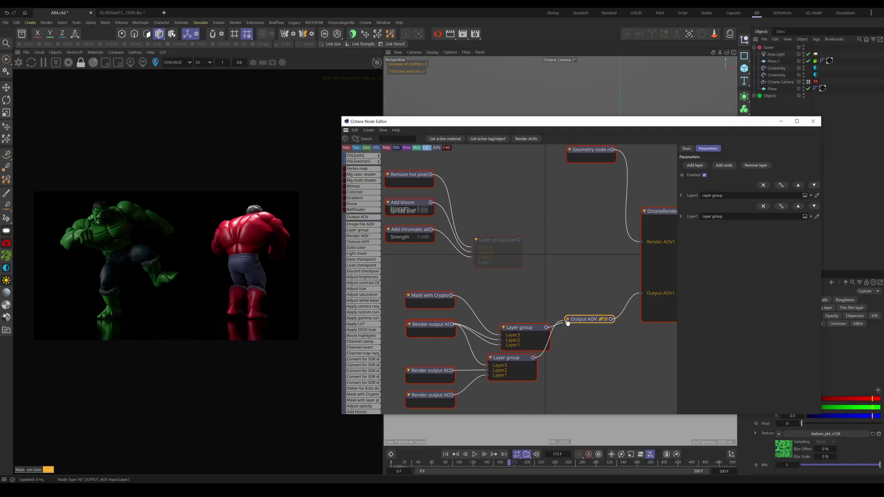
click(568, 320)
- Add a third layer to the Output AOV group, connect the post-effects layer group to it and enable that group
drag(521, 328, 504, 319)
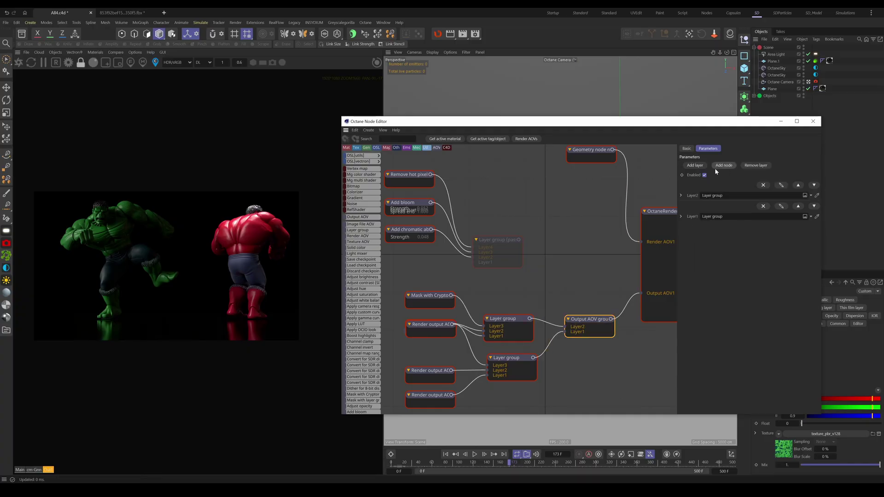
click(695, 165)
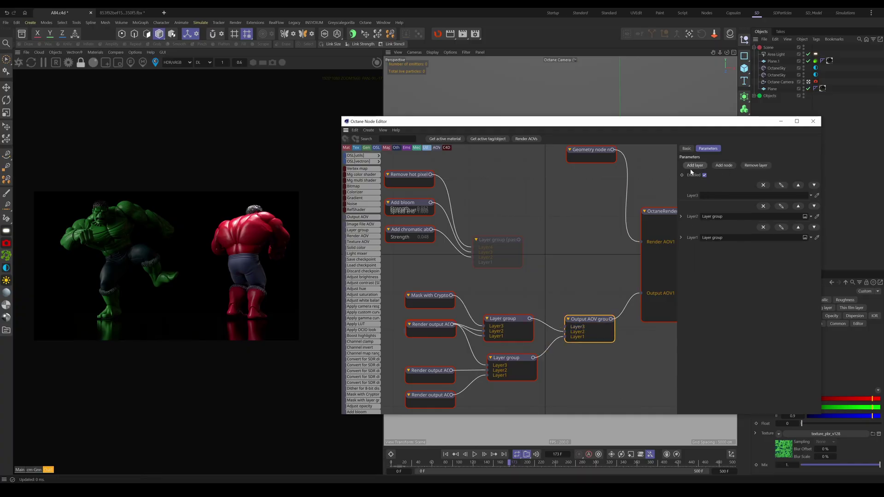
drag(516, 239, 517, 239)
click(509, 244)
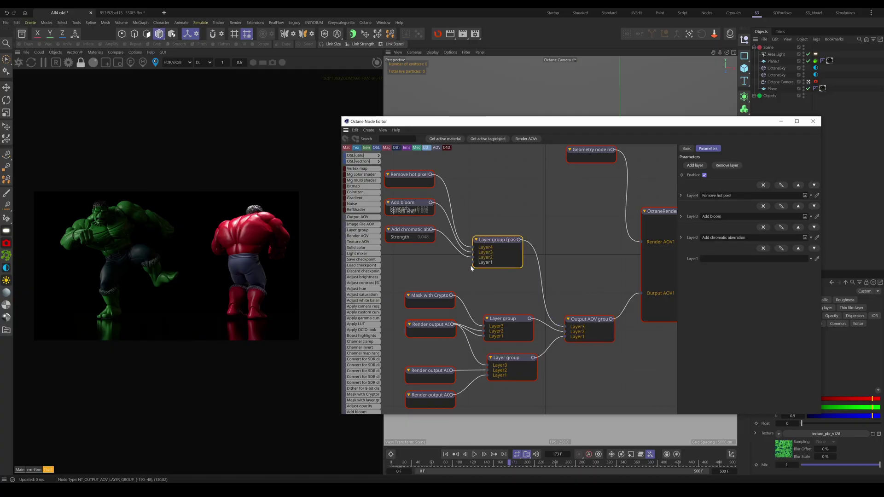
- Tidy the hot pixel, bloom and chromatic aberration nodes and shift them with their layer group away from the light pass nodes
middle_drag(469, 312, 510, 305)
middle_drag(445, 229, 450, 241)
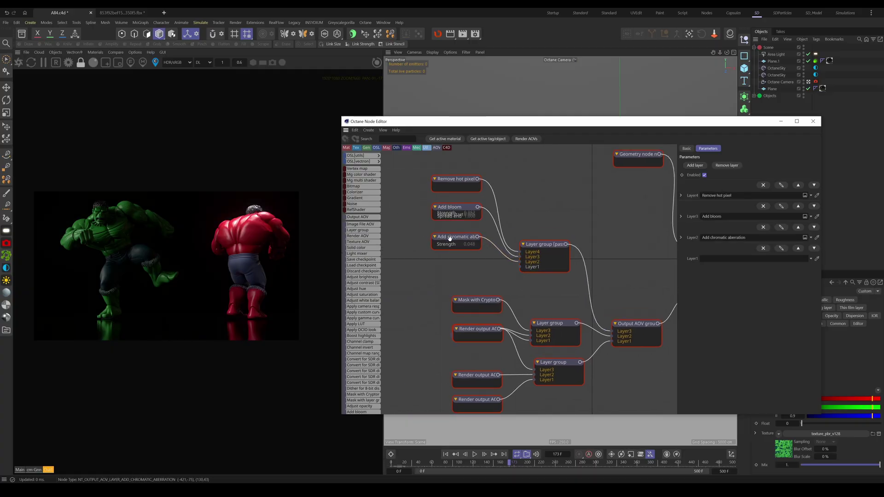
click(450, 241)
drag(456, 208, 456, 211)
drag(456, 180, 460, 184)
drag(428, 292, 584, 174)
drag(548, 245, 564, 222)
middle_drag(568, 322, 580, 282)
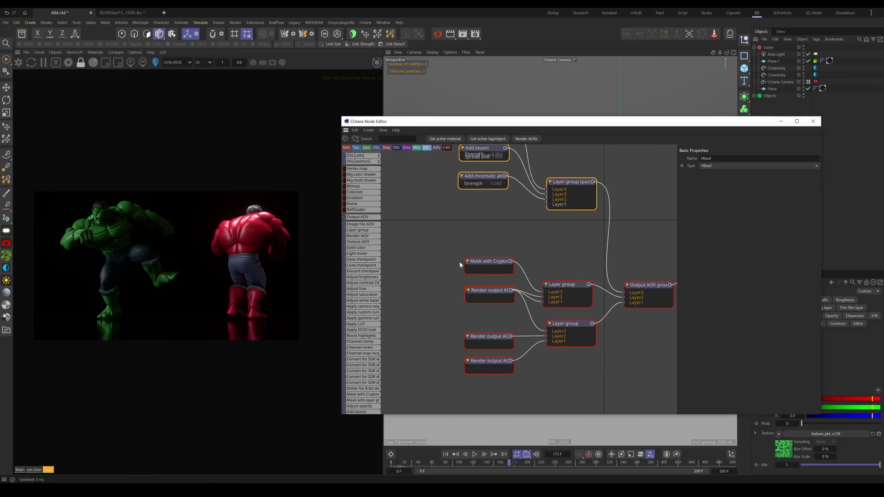
- Rearrange the mask, render output AOV and light layer group nodes so the lower part of the graph is spaced out
drag(440, 253, 582, 351)
drag(567, 301, 555, 302)
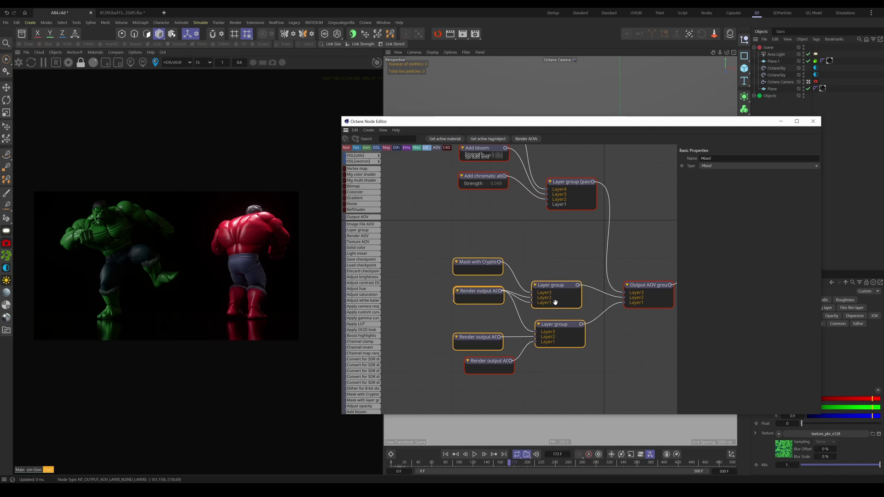
drag(493, 367, 480, 377)
click(483, 344)
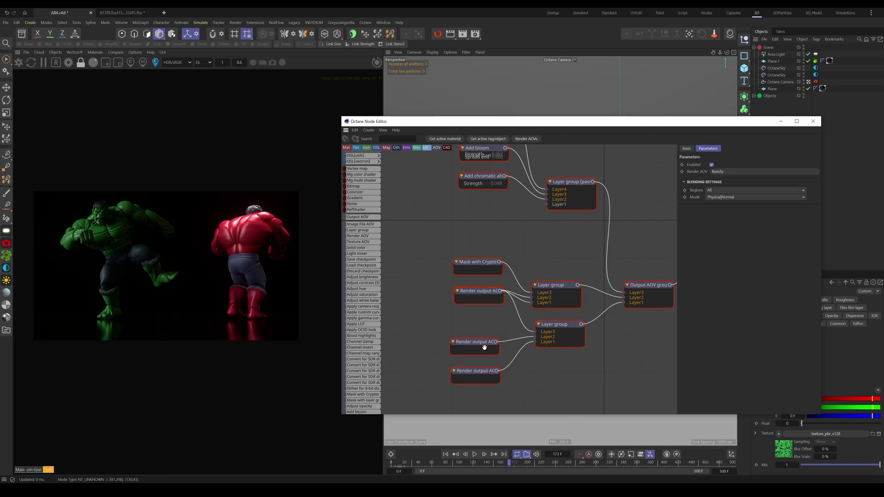
- Set the chromatic aberration strength to 0.554 and the bloom strength to 7.8 %, and check the hot pixel removal settings
middle_drag(536, 324, 524, 351)
click(565, 208)
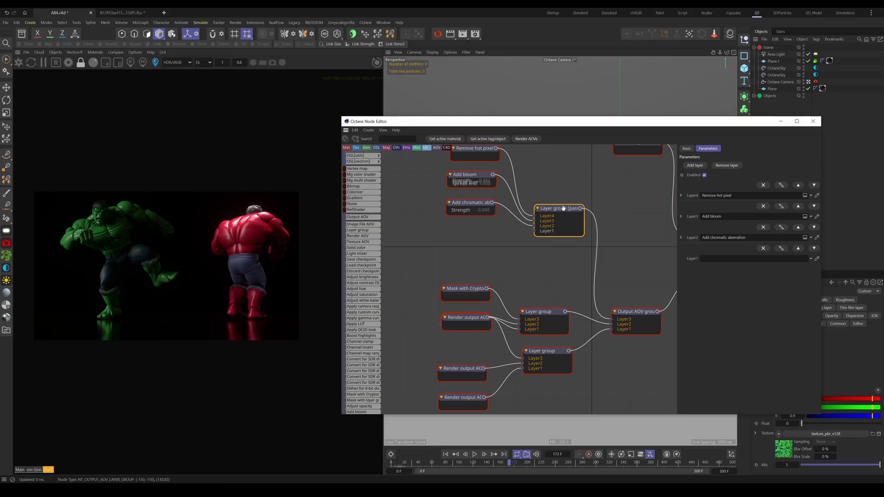
mouse_move(559, 237)
middle_down()
mouse_move(559, 270)
mouse_move(558, 244)
middle_up()
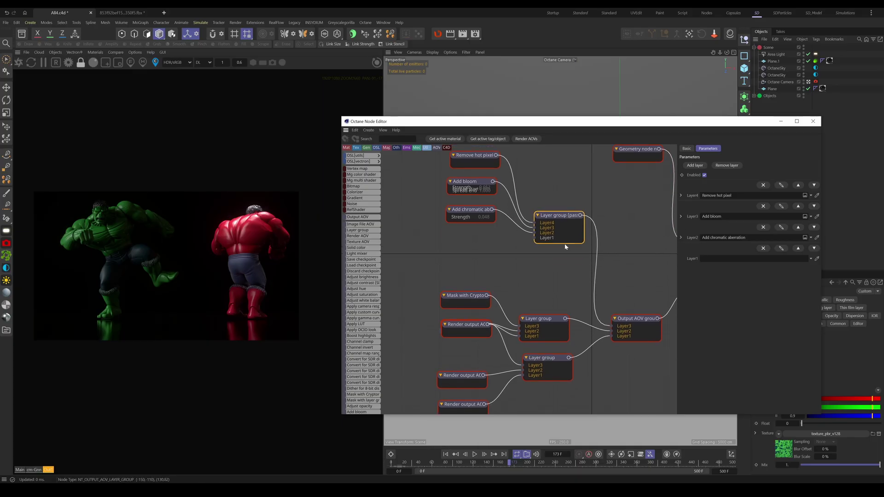
middle_drag(509, 223, 514, 265)
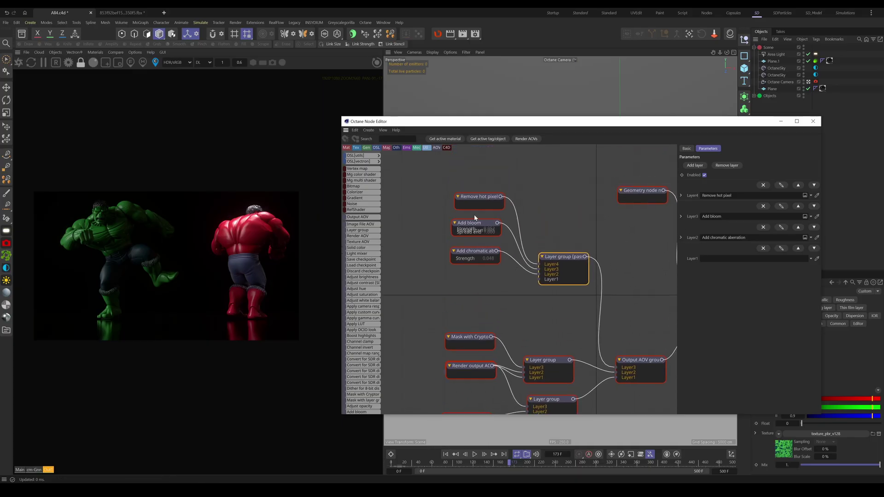
click(466, 252)
mouse_move(739, 172)
mouse_down()
mouse_move(820, 172)
mouse_move(750, 181)
mouse_up()
click(470, 223)
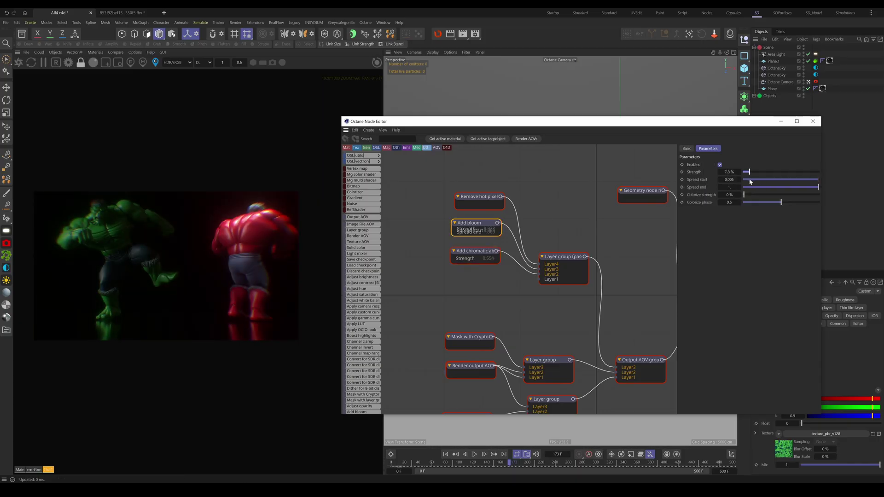
click(502, 202)
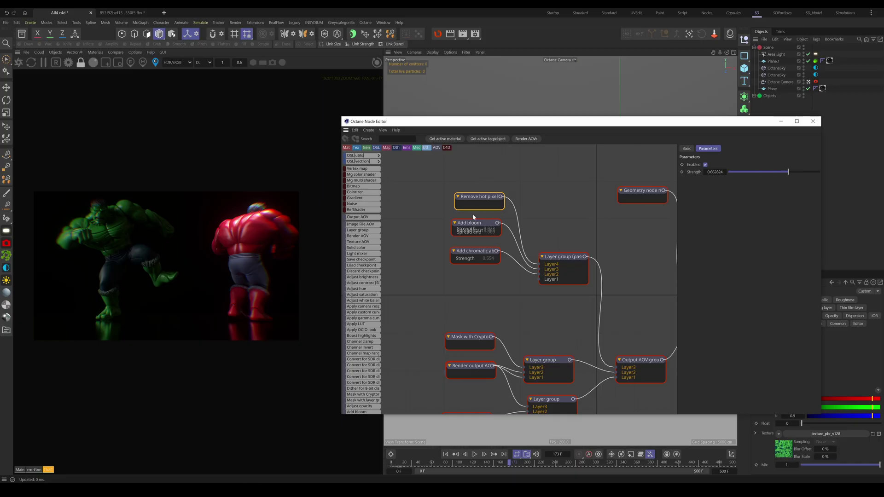
- Disable the layer group that holds the hot pixel removal, bloom and chromatic aberration effects
middle_drag(483, 281, 494, 244)
middle_drag(557, 207, 553, 218)
drag(444, 163, 592, 260)
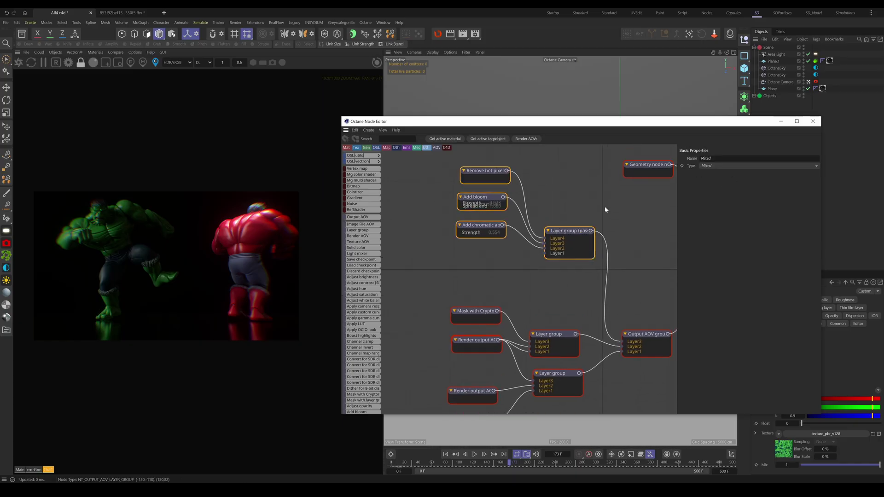
click(604, 207)
click(704, 175)
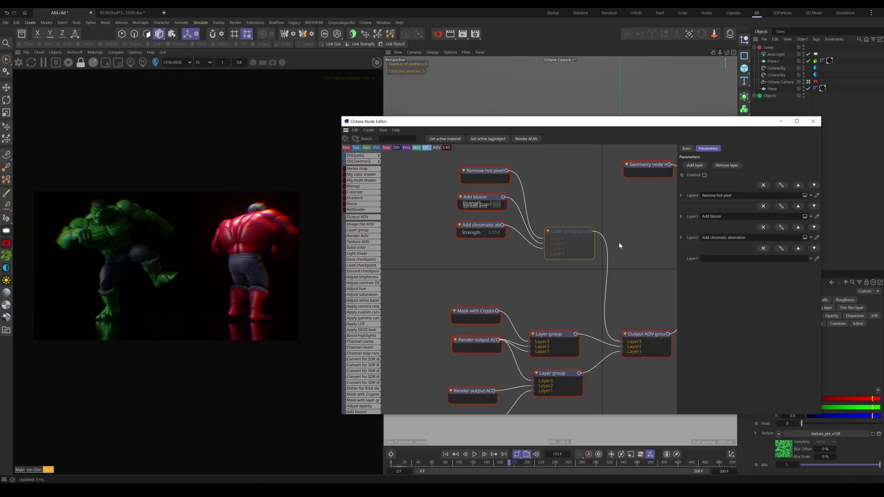
- Review the Beauty, Ambient light and Cryptomatte mask nodes and how they feed the two light layer groups
scroll(529, 236, down, 5)
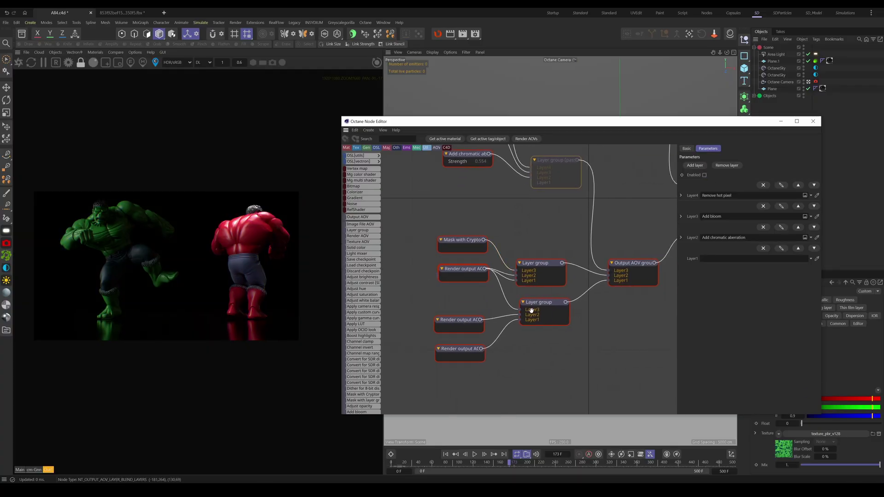
drag(420, 226, 547, 300)
middle_drag(534, 257, 492, 270)
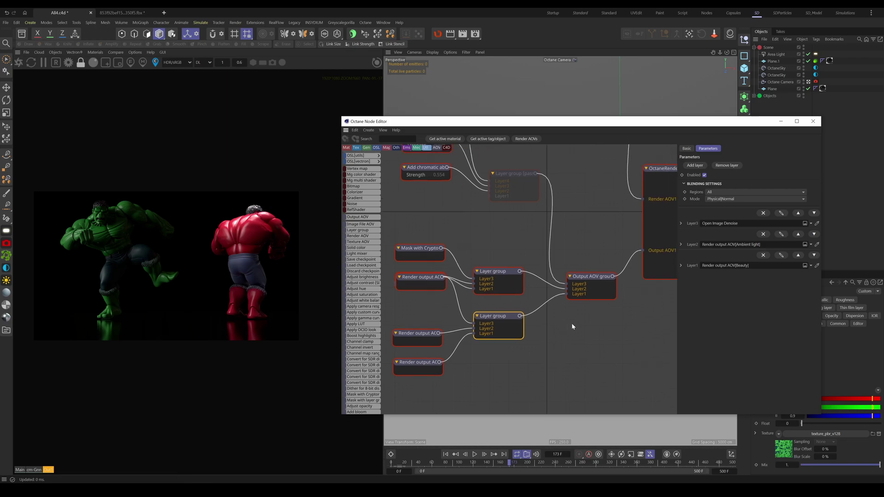
middle_drag(556, 309, 590, 288)
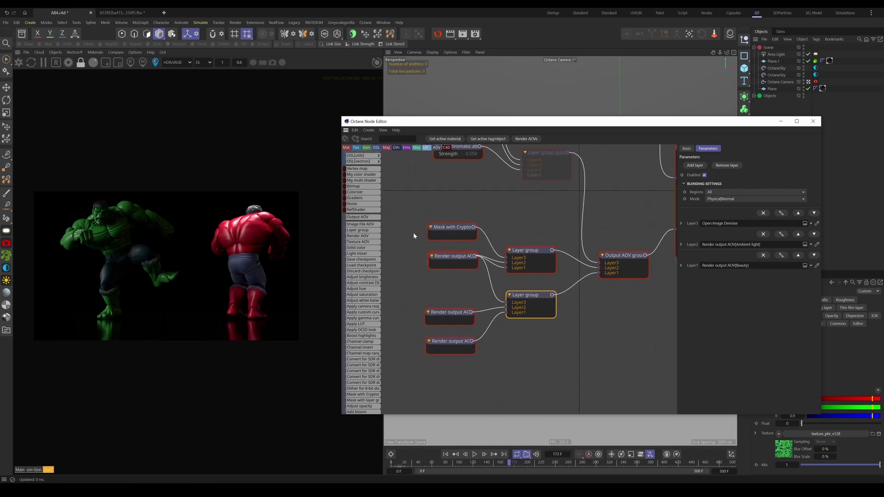
drag(411, 216, 464, 360)
click(430, 247)
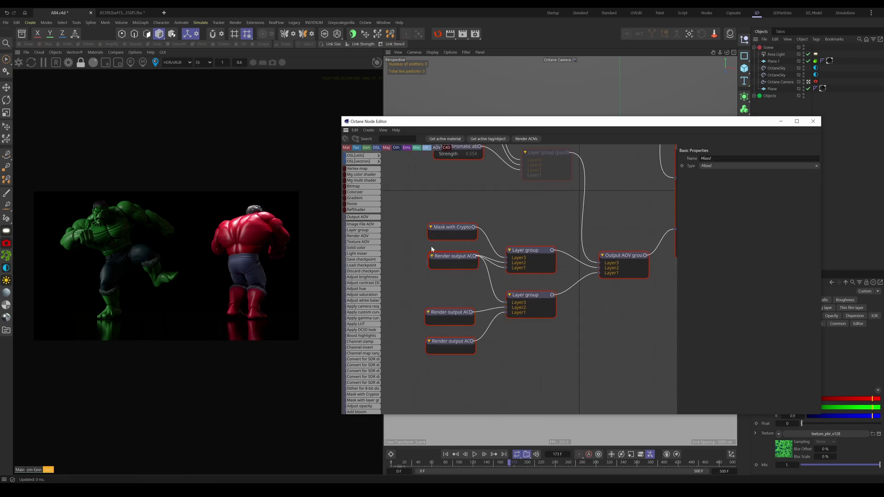
drag(407, 209, 536, 274)
click(419, 250)
click(441, 319)
click(450, 347)
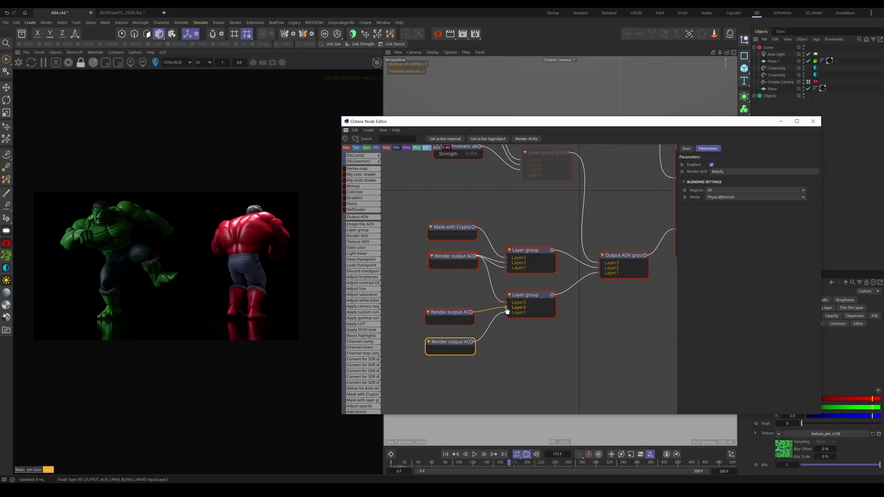
mouse_move(507, 315)
mouse_down()
mouse_move(488, 338)
mouse_move(507, 314)
mouse_up()
click(455, 316)
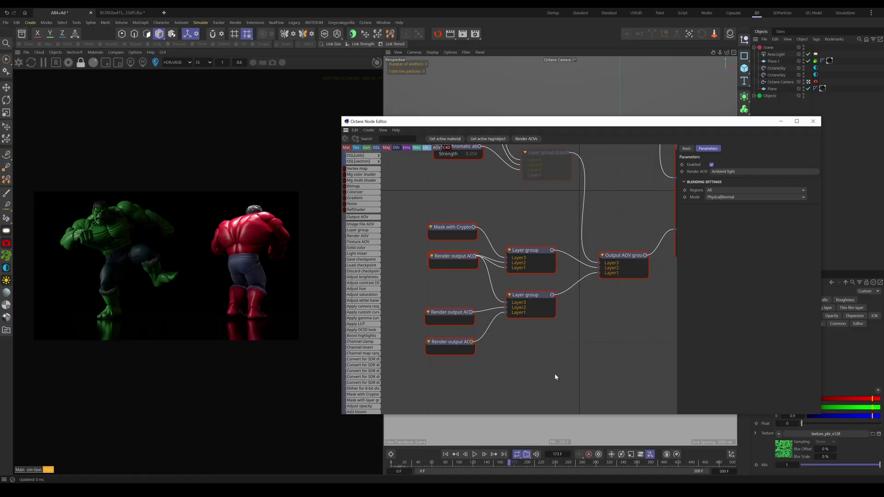
click(450, 233)
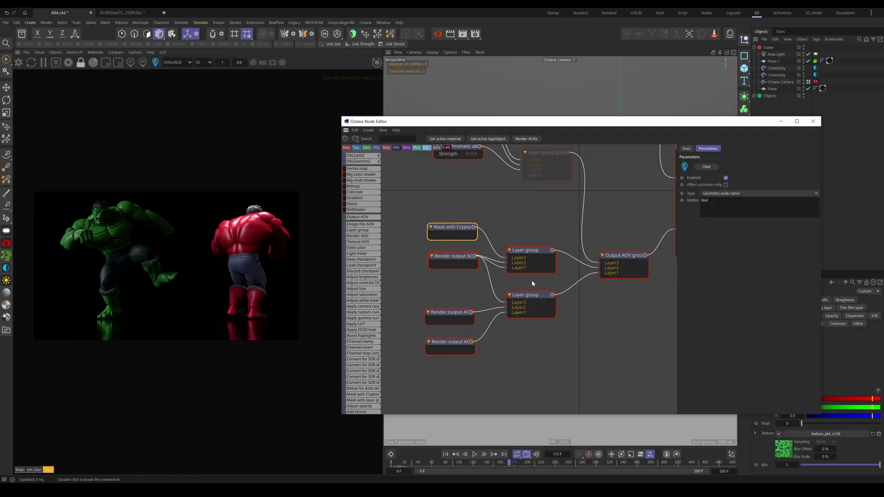
drag(506, 258, 474, 228)
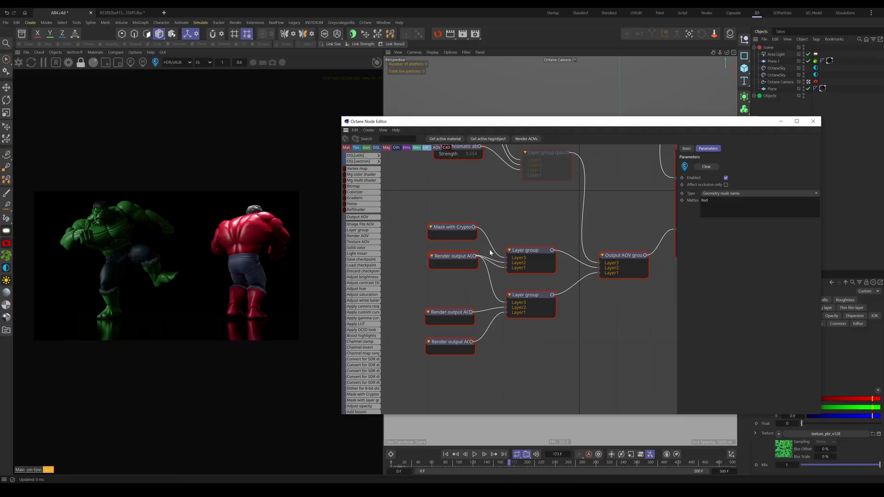
- Clear the Cryptomatte mask's mattes, pick the green and red figures in the render, and view the Main pass
click(452, 233)
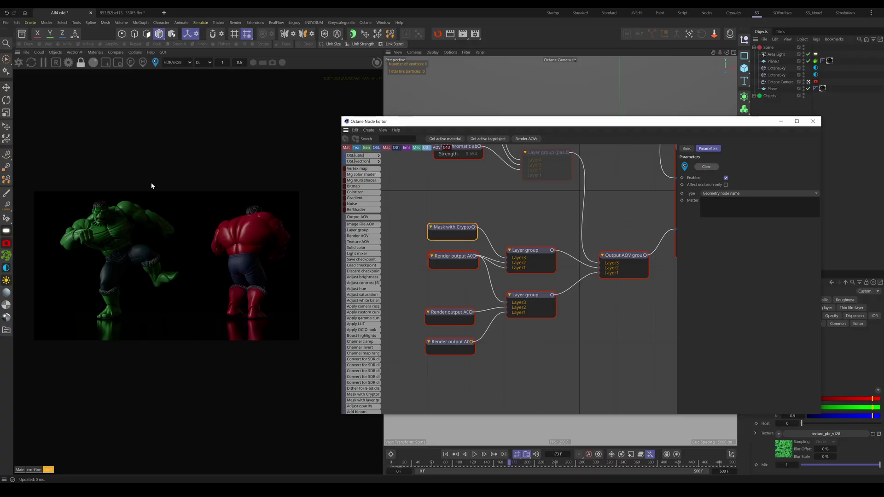
click(685, 167)
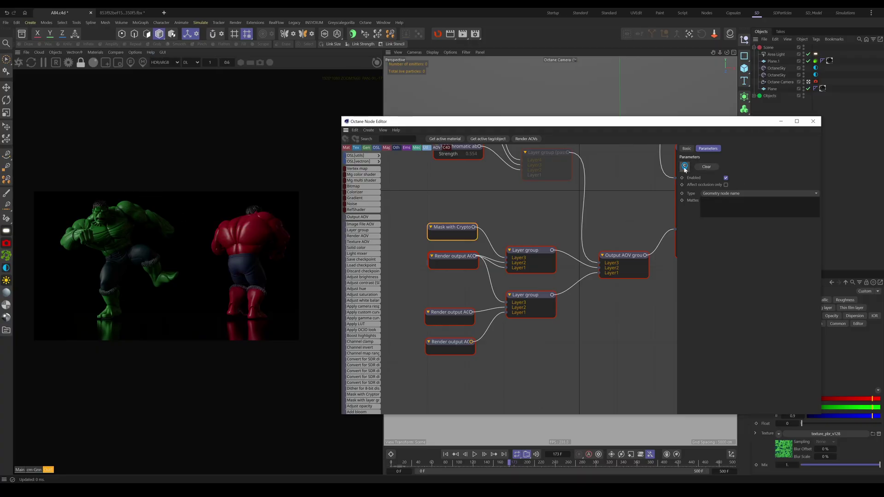
click(136, 236)
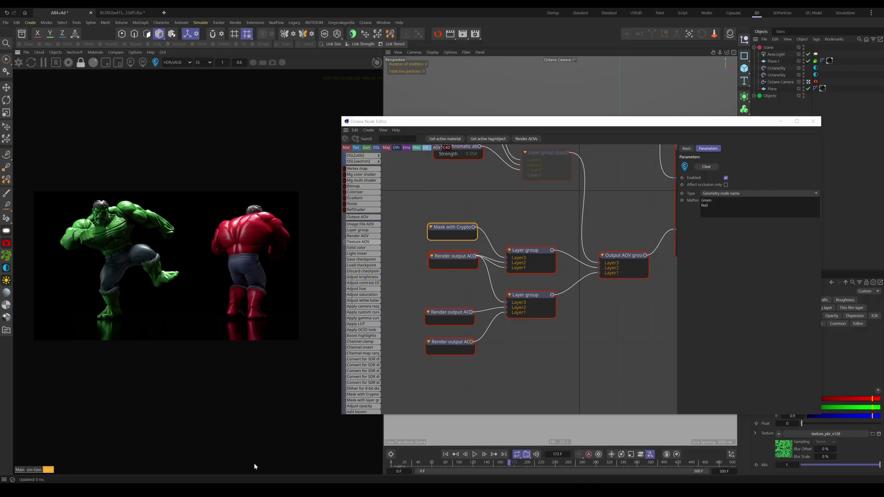
click(19, 470)
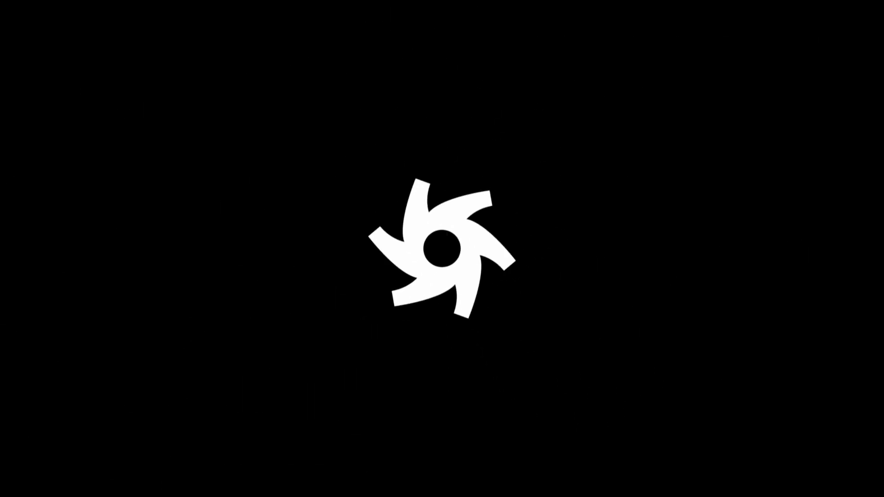